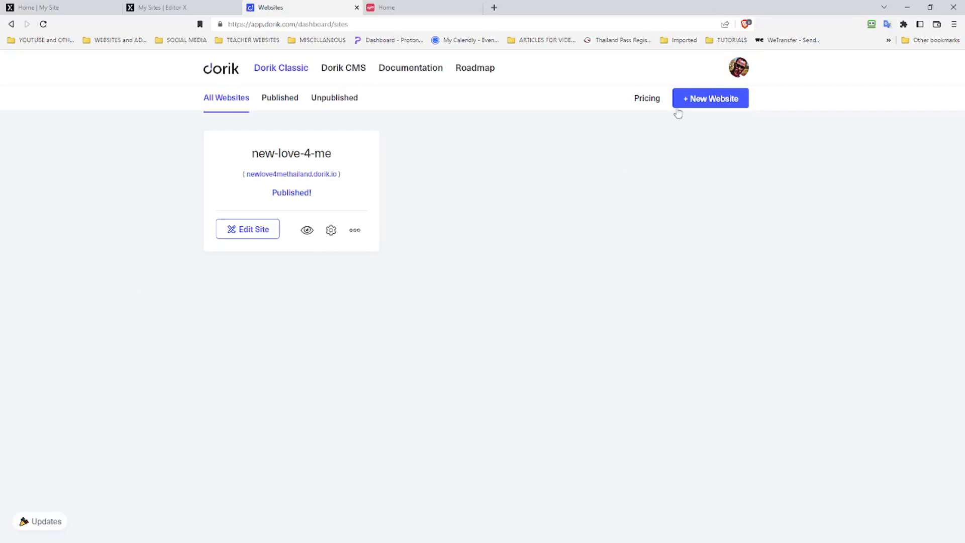
Step: Open the Dorik Classic pricing page and compare the features of the Free, Starter and Premium plans
left_click(657, 102)
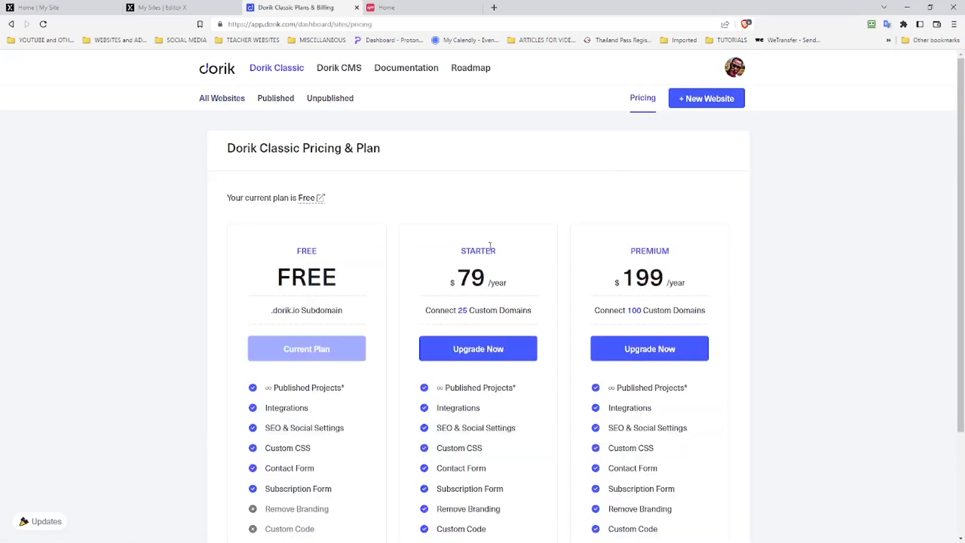
scroll(610, 173, "down", 2)
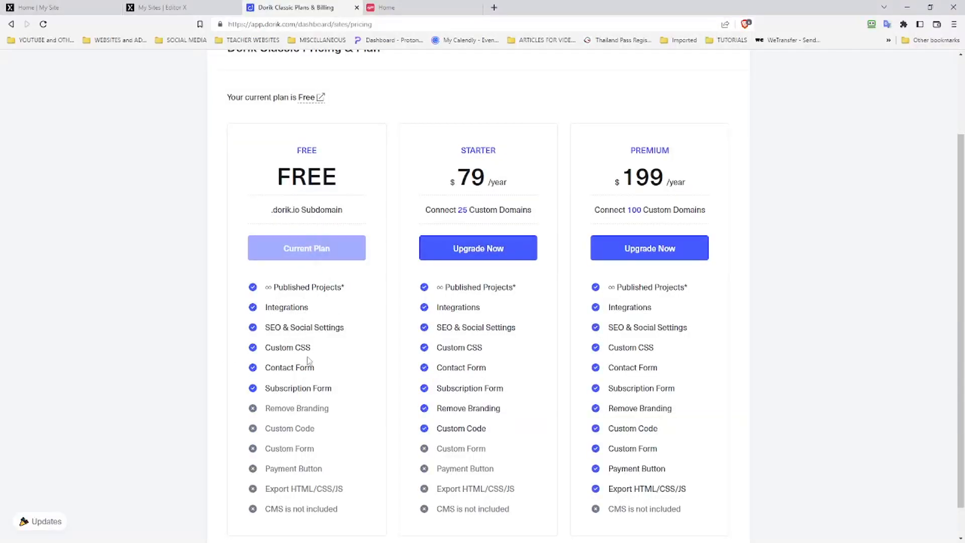
scroll(302, 312, "down", 1)
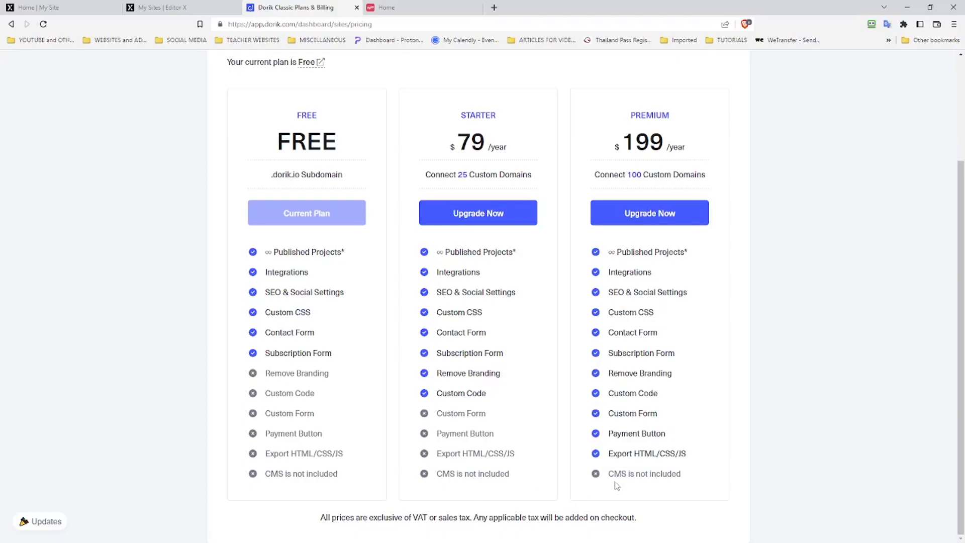
scroll(619, 484, "up", 3)
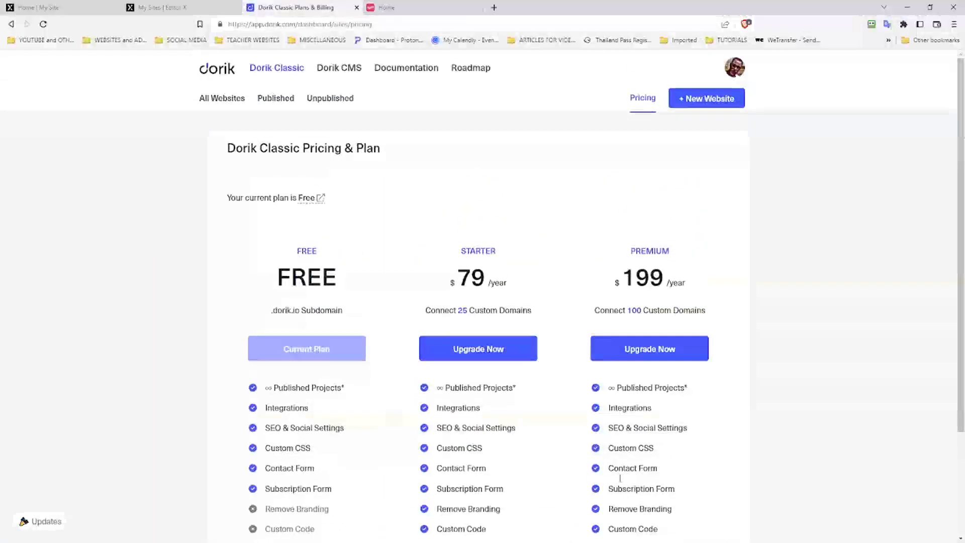
scroll(619, 482, "down", 3)
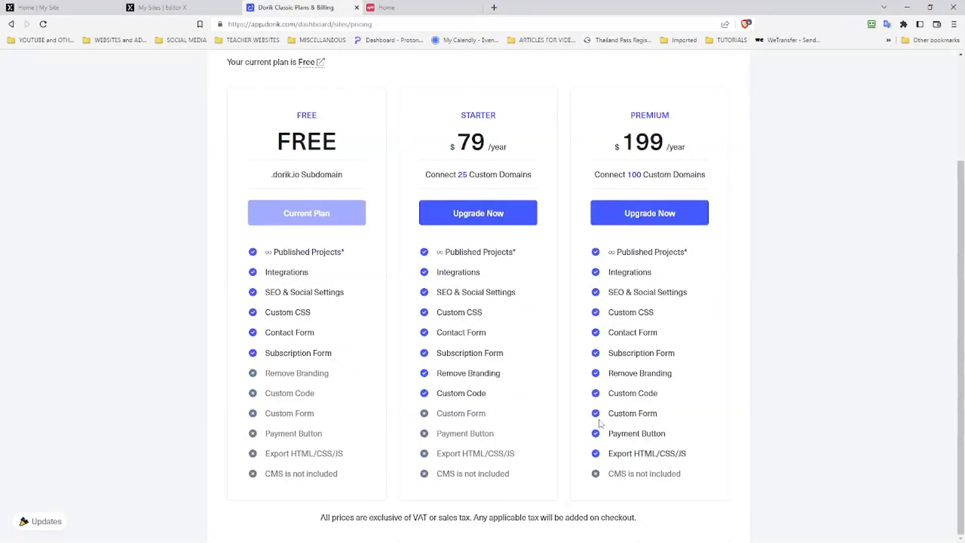
scroll(599, 431, "up", 3)
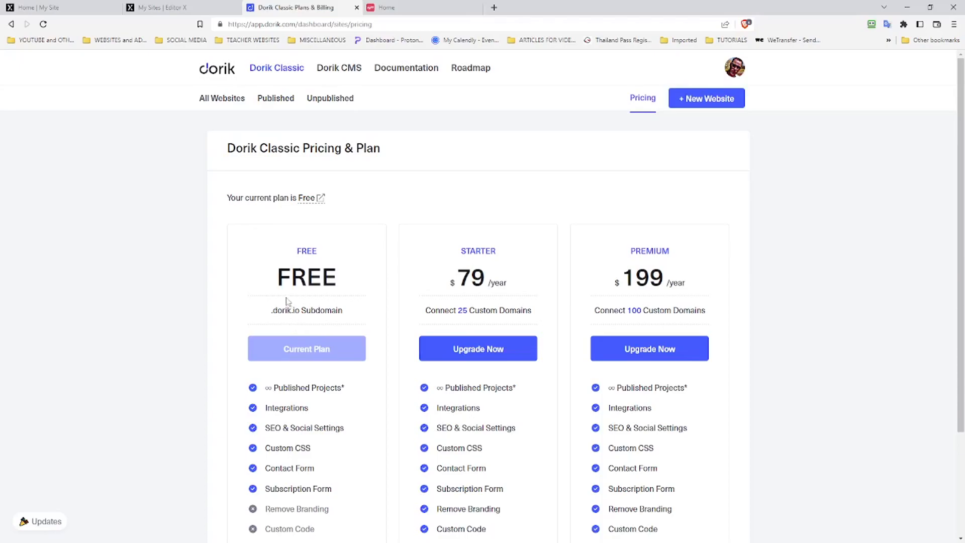
Step: Go to Dorik CMS and compare its site plans with the agency plans, including the Agency plan's yearly price
left_click(266, 65)
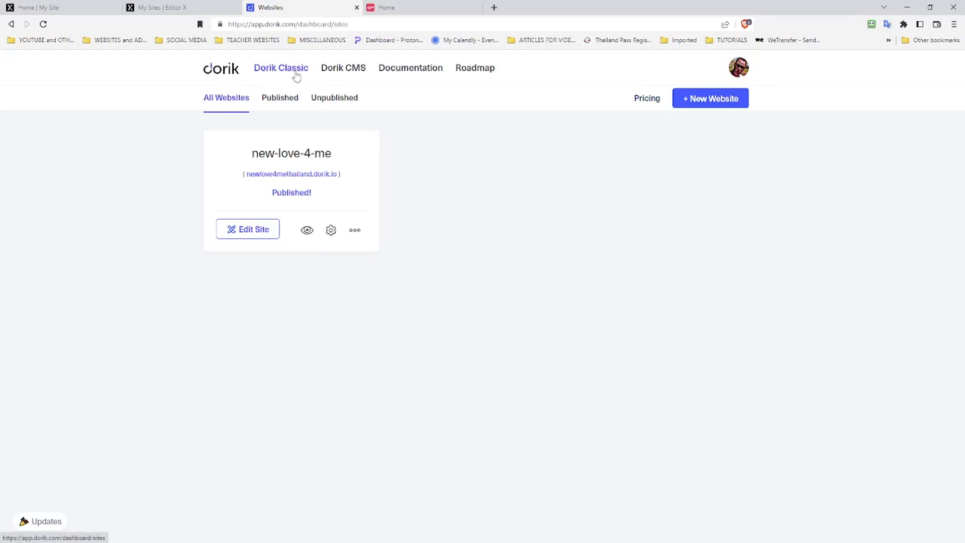
left_click(324, 71)
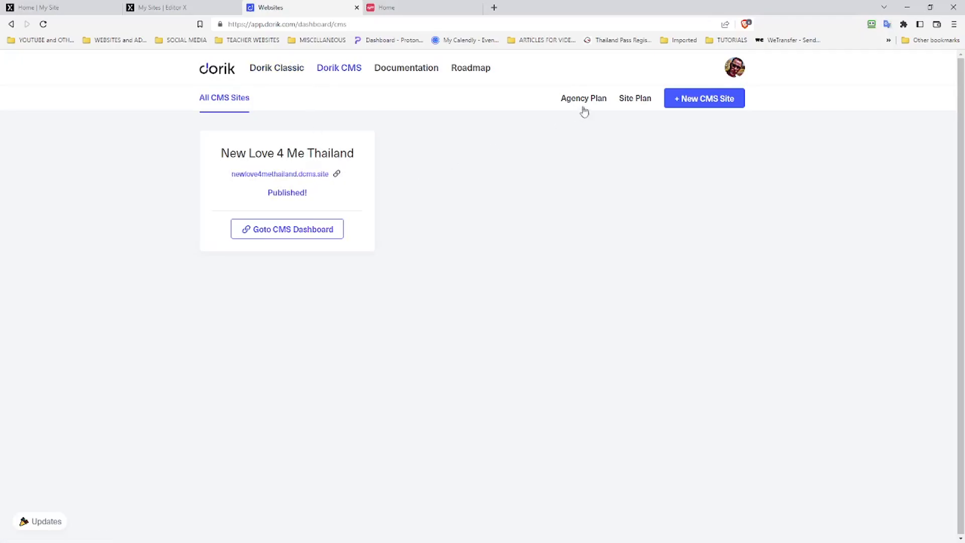
left_click(625, 100)
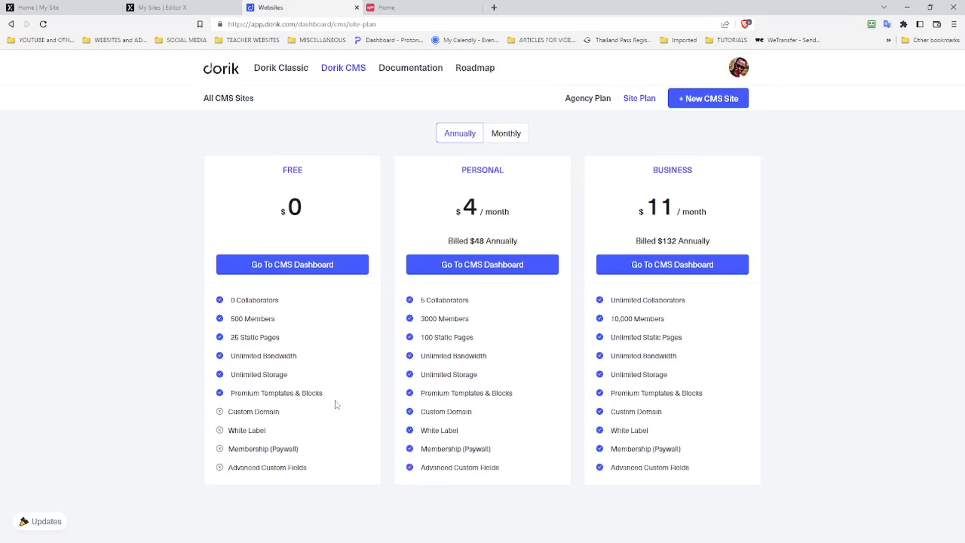
left_click(588, 101)
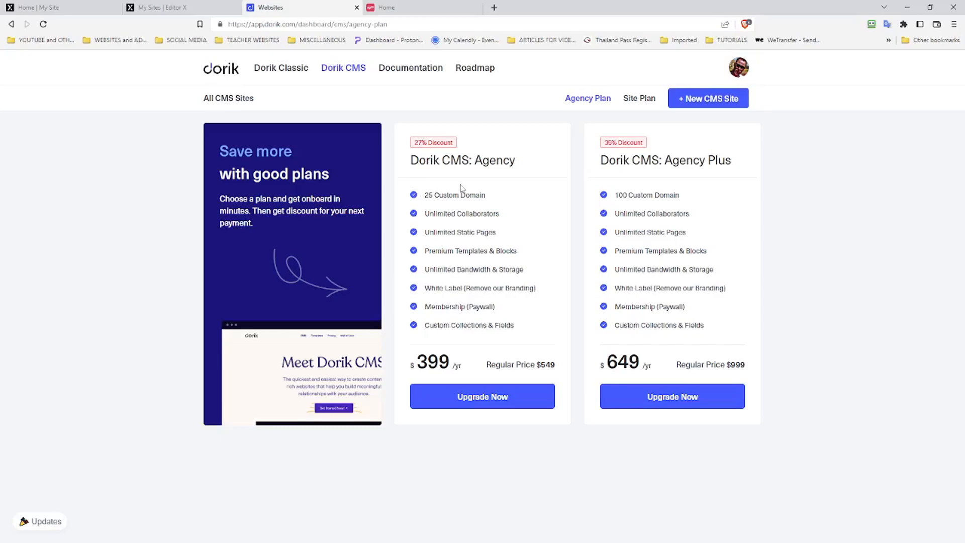
left_click(629, 102)
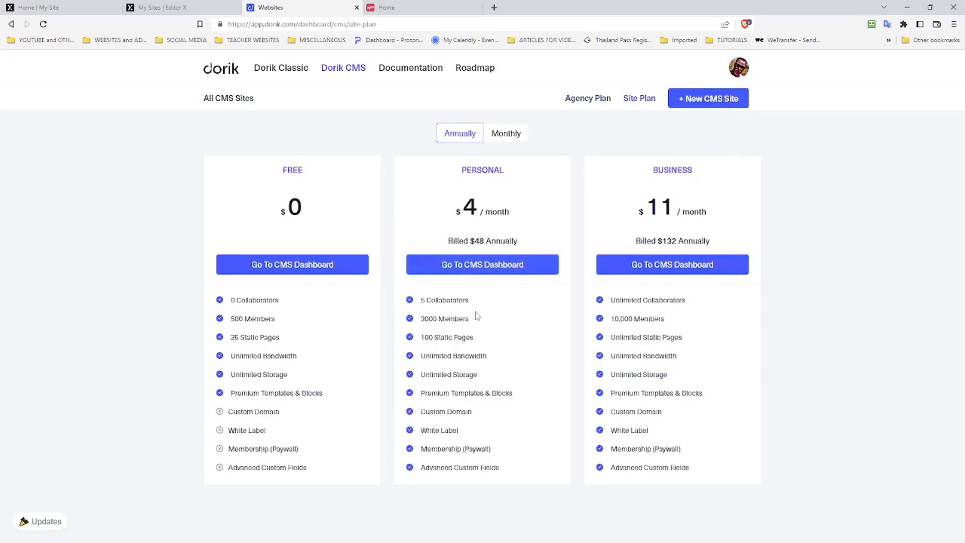
left_click(598, 105)
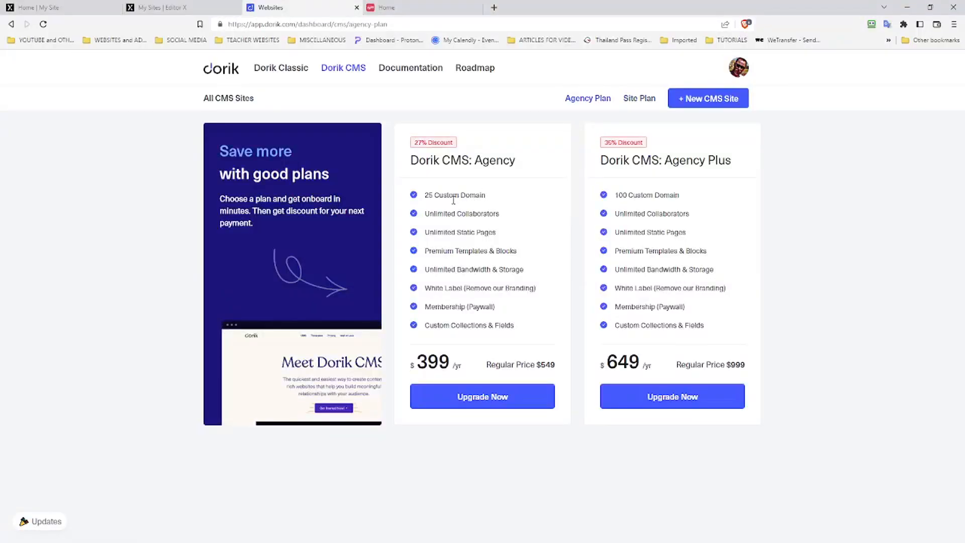
double_click(431, 371)
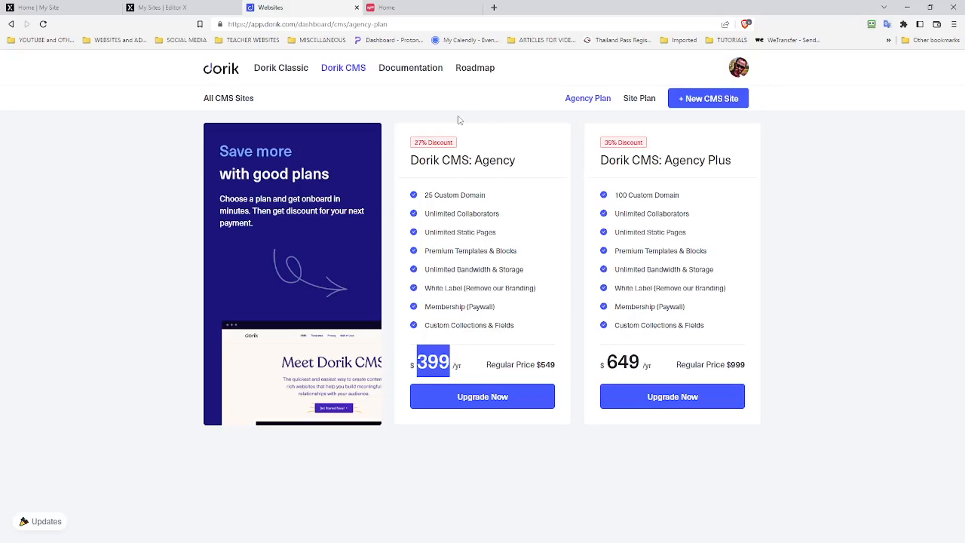
Step: Start a new CMS site and look through the available starting templates down to the end of the gallery
left_click(691, 105)
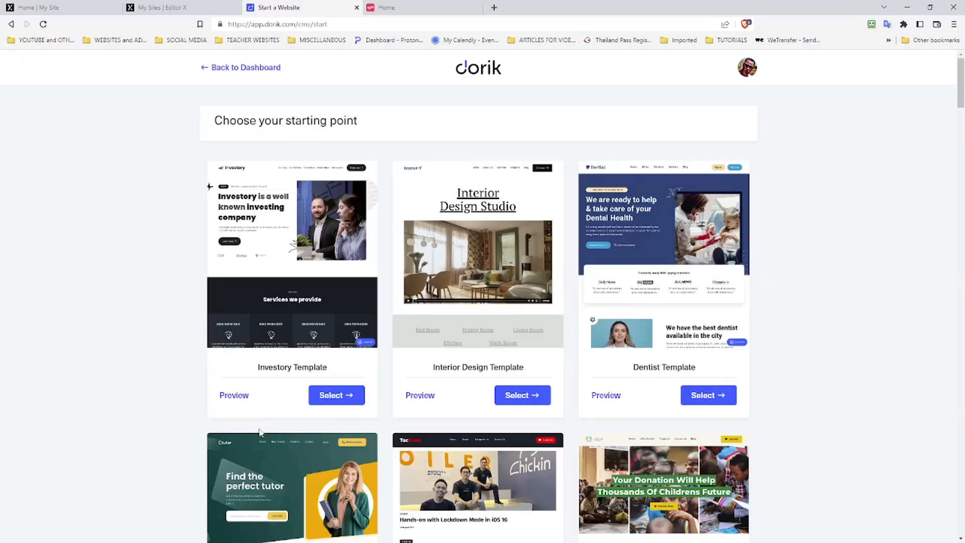
scroll(323, 381, "down", 2)
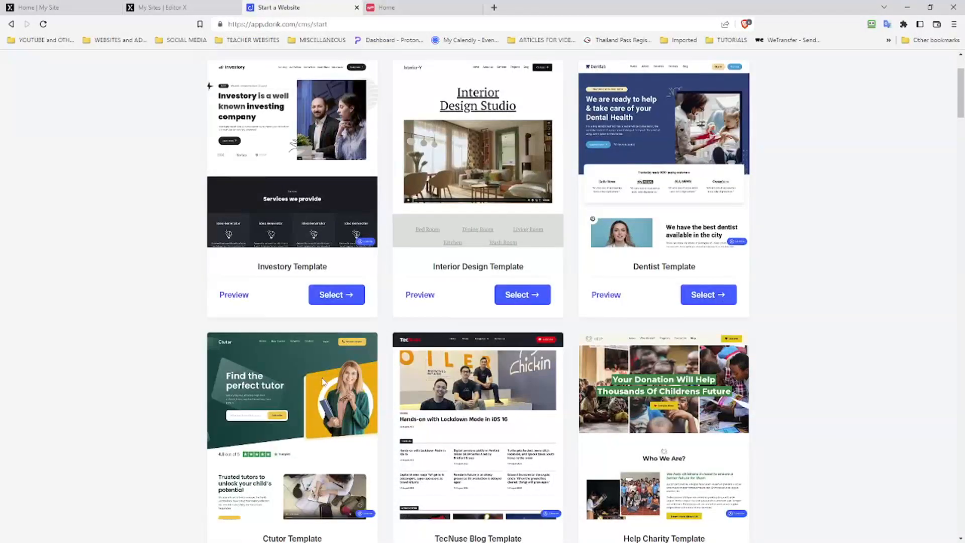
scroll(323, 380, "down", 5)
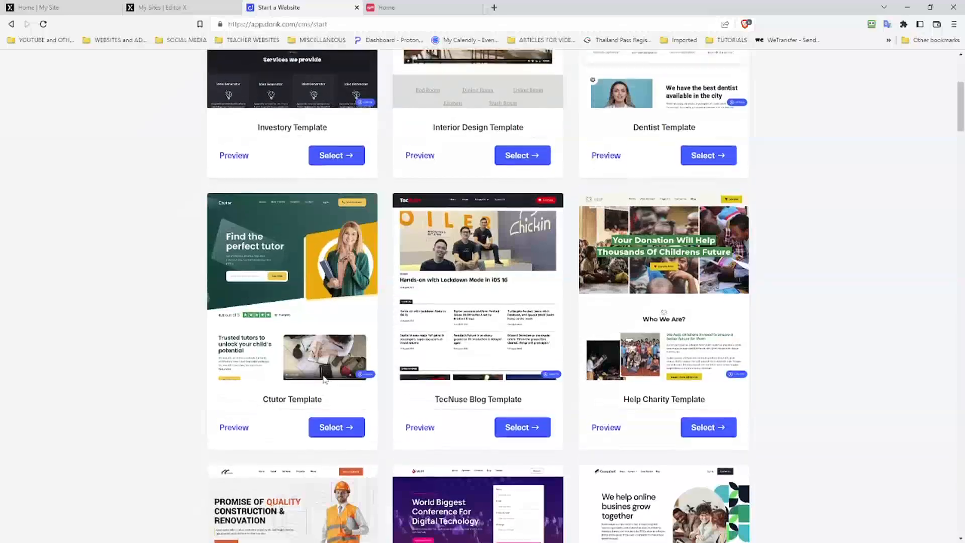
scroll(324, 381, "down", 2)
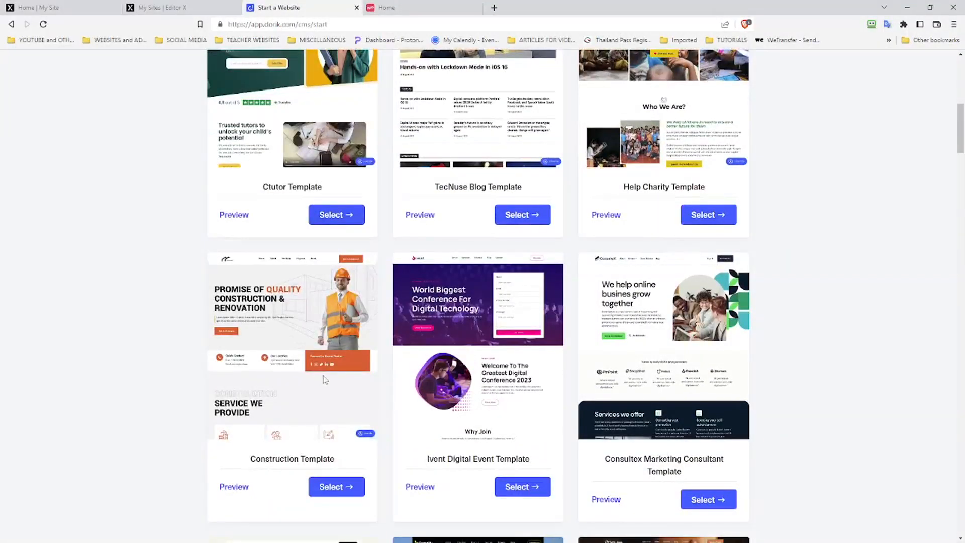
scroll(324, 380, "down", 4)
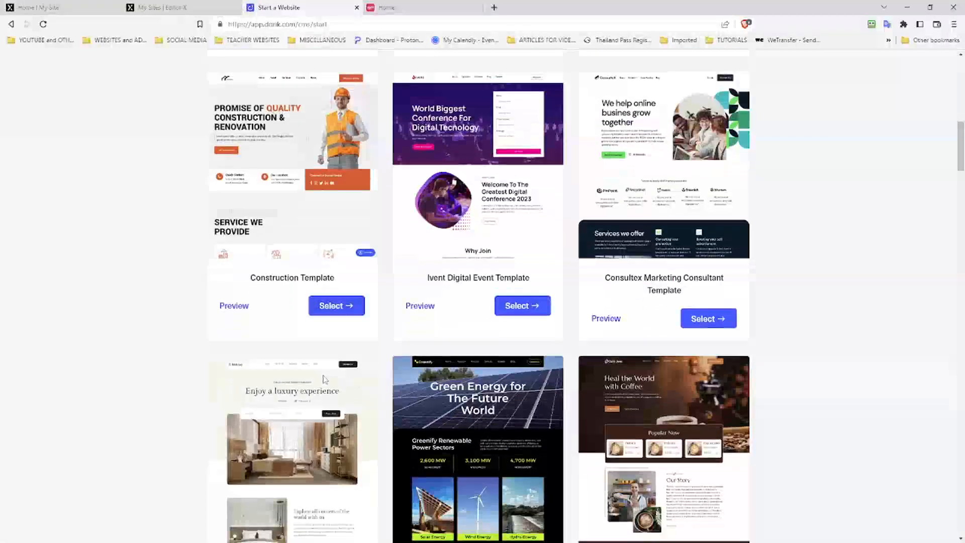
scroll(324, 380, "down", 5)
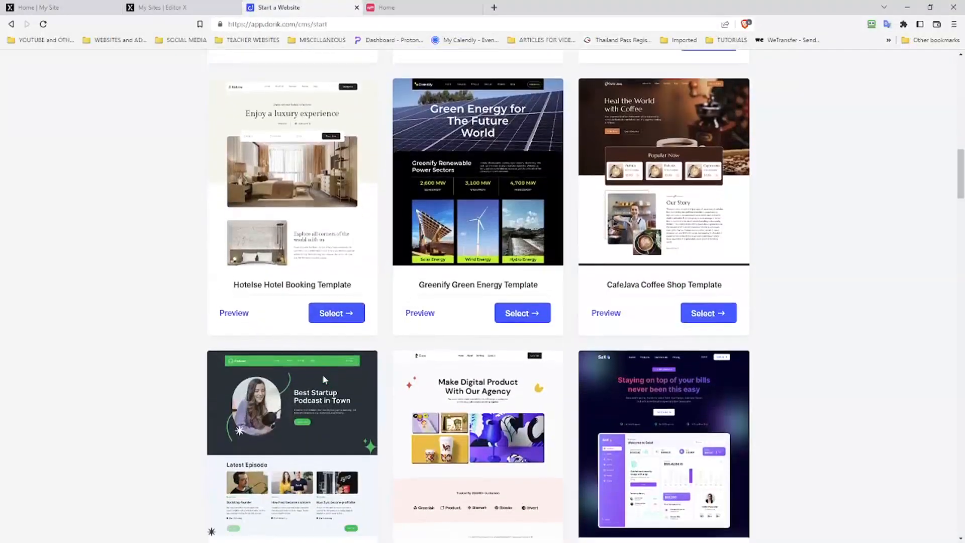
scroll(323, 375, "down", 4)
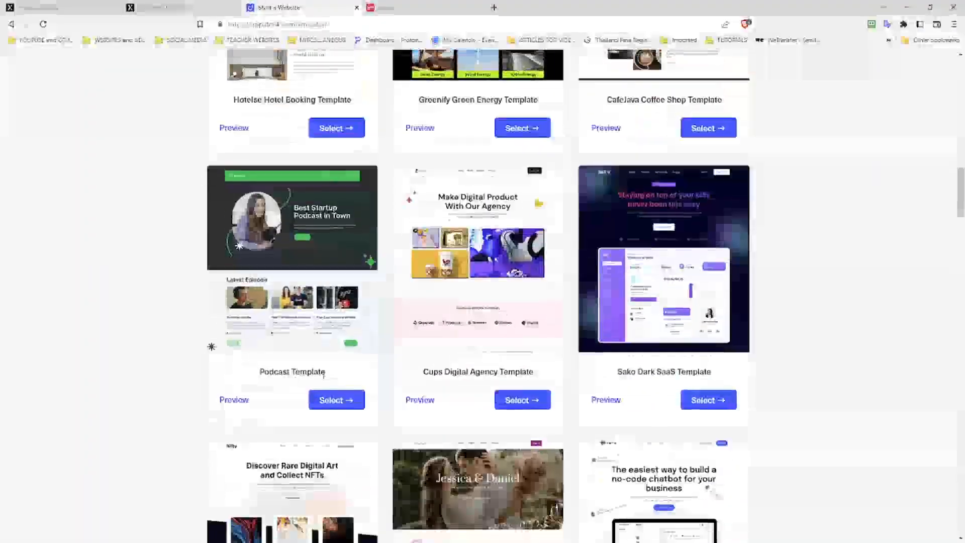
scroll(324, 380, "down", 8)
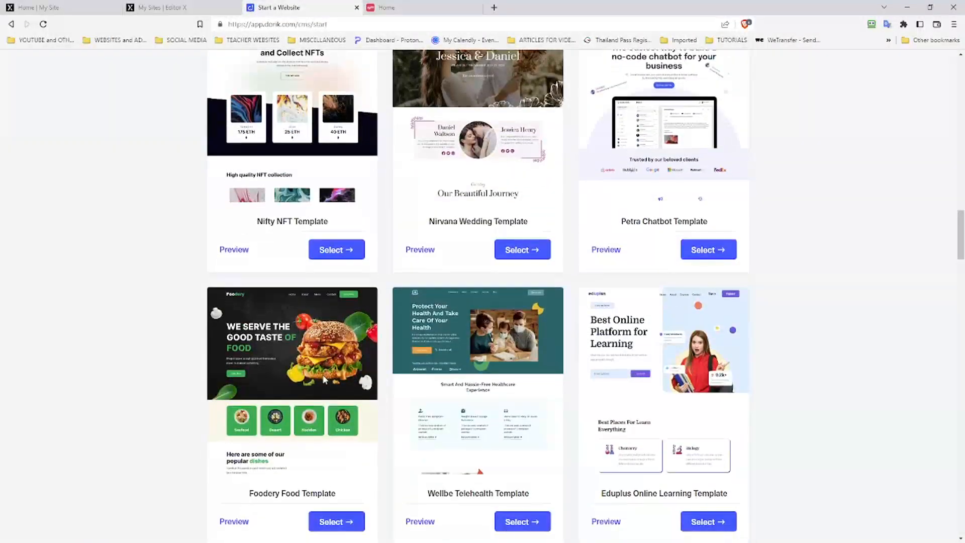
scroll(324, 381, "down", 12)
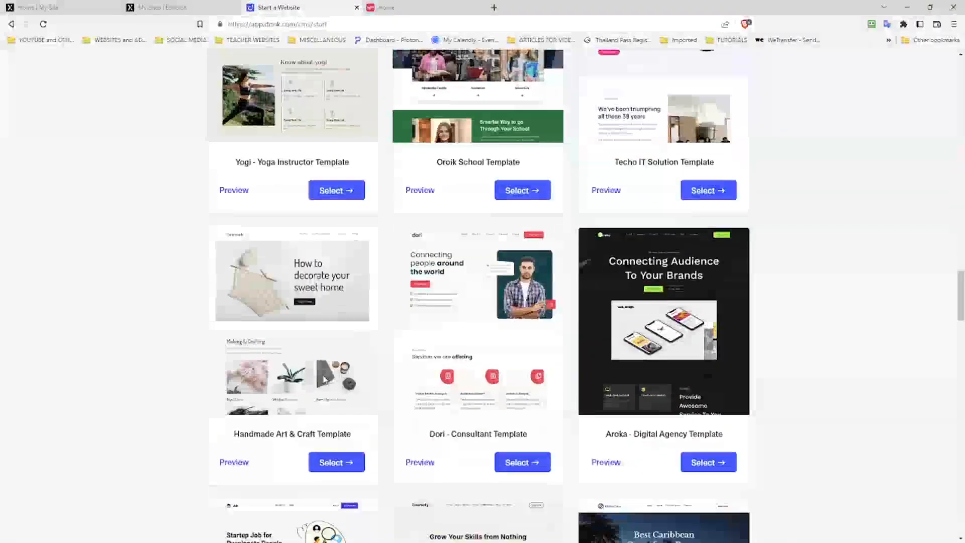
scroll(325, 380, "down", 9)
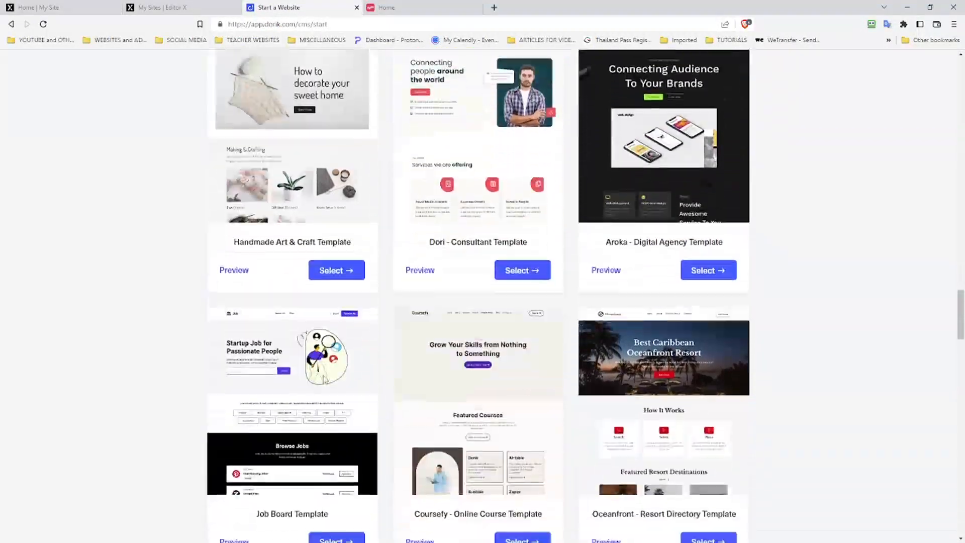
scroll(324, 381, "down", 8)
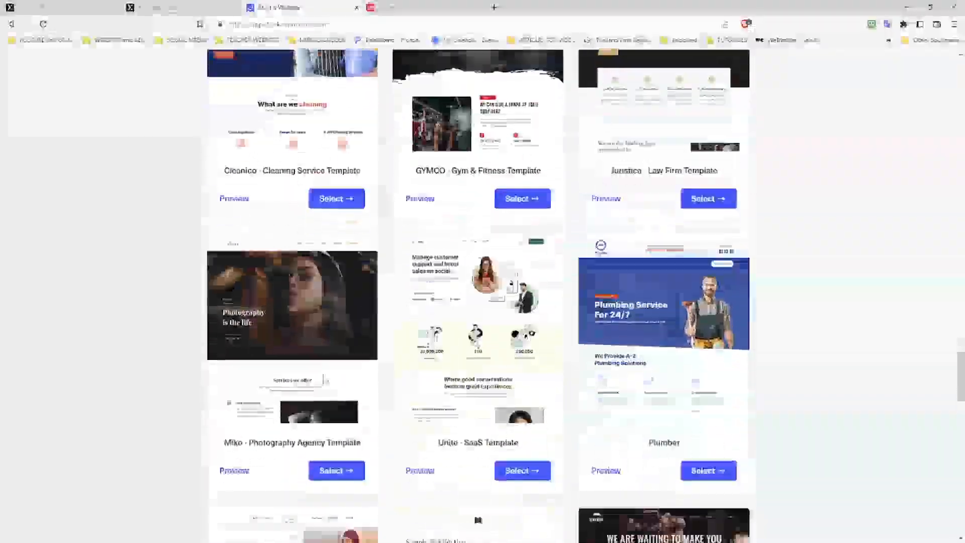
scroll(324, 381, "down", 1)
scroll(322, 378, "down", 7)
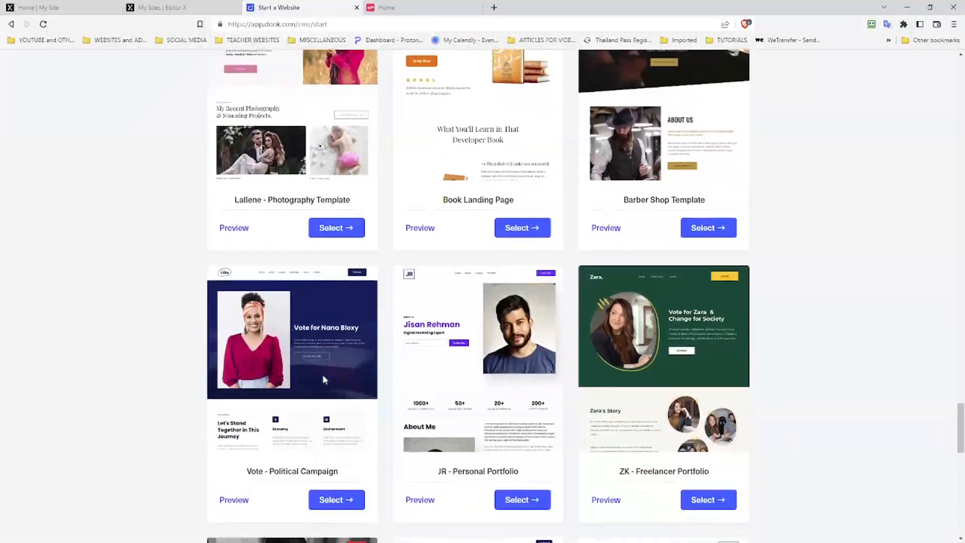
scroll(324, 380, "down", 8)
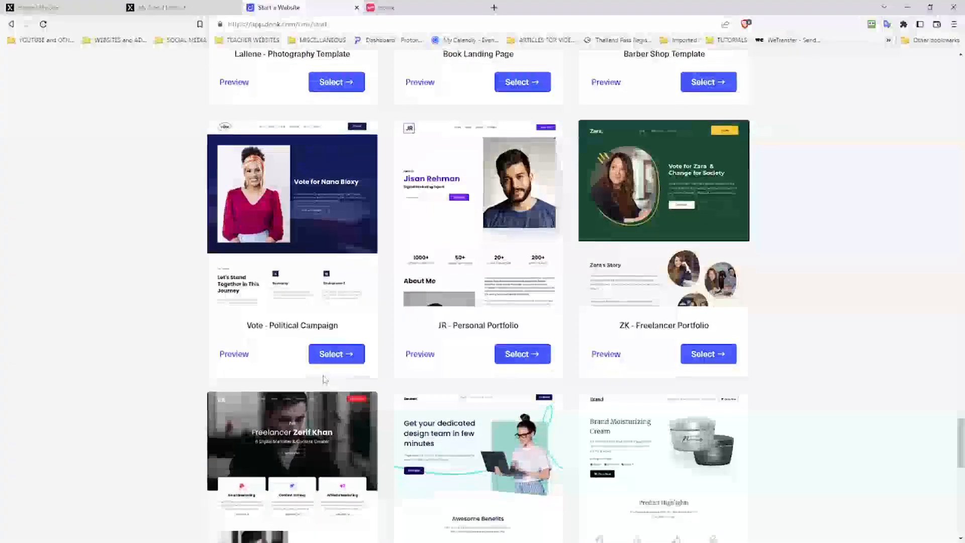
scroll(324, 379, "down", 6)
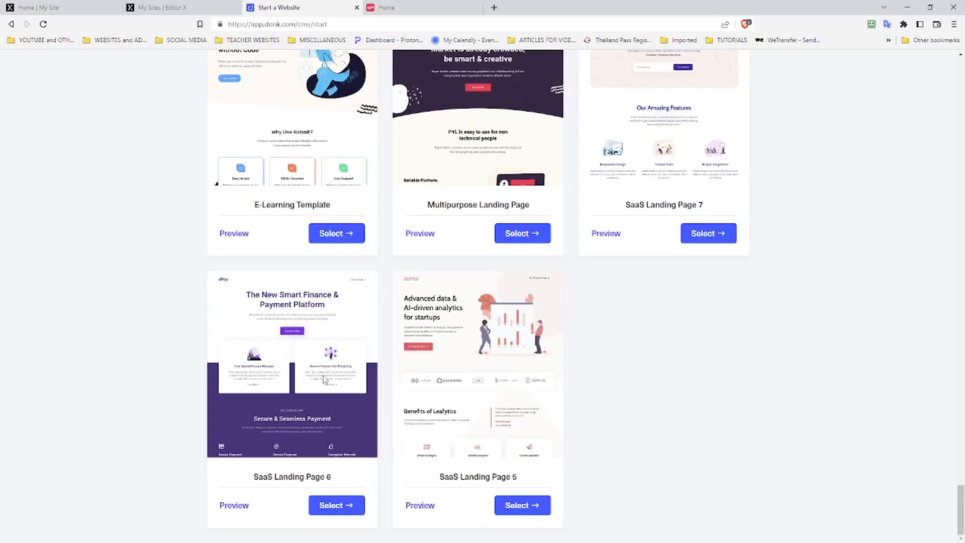
Step: Look through the starting templates again from the beginning of the gallery as far as the Cups Digital Agency Template
key("Home")
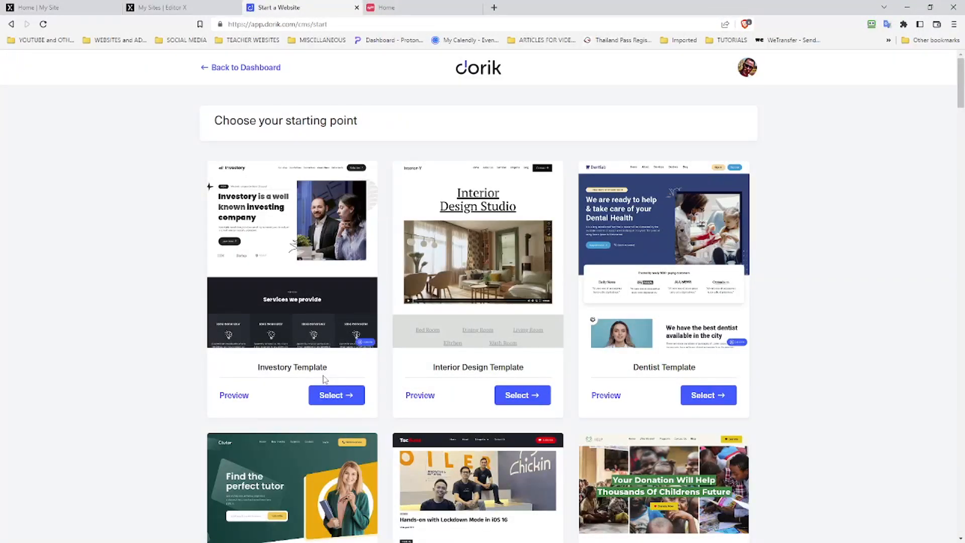
scroll(299, 347, "down", 3)
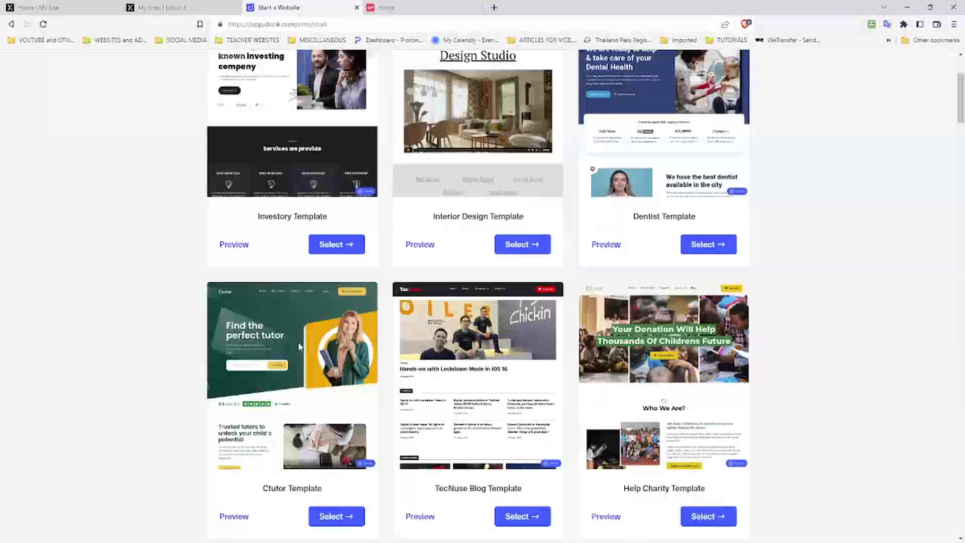
scroll(300, 347, "down", 1)
scroll(300, 347, "down", 1)
scroll(300, 347, "up", 5)
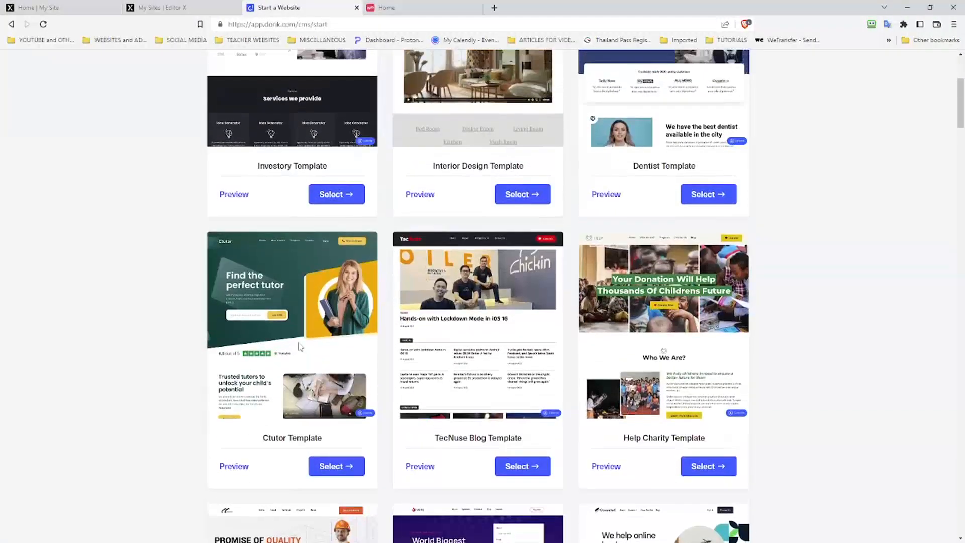
scroll(300, 347, "down", 1)
scroll(300, 347, "up", 1)
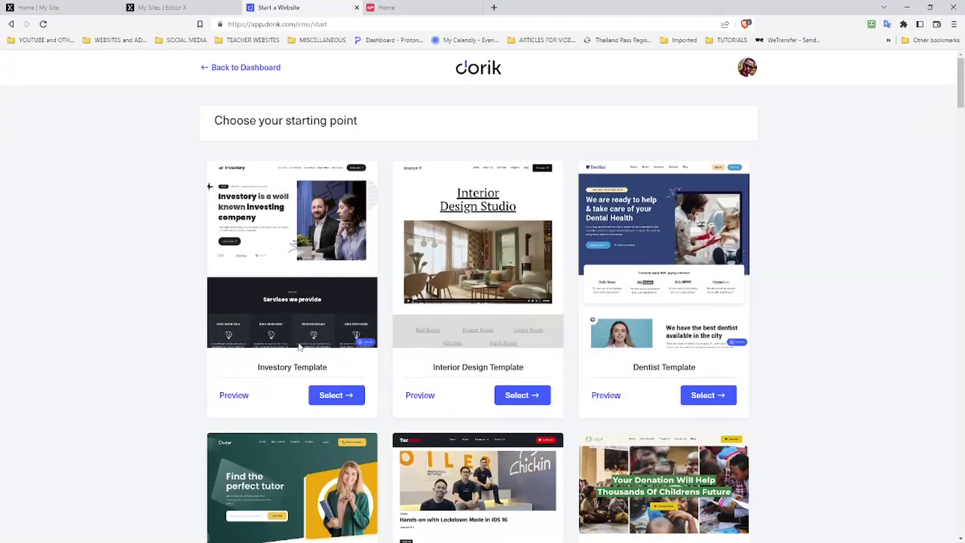
scroll(300, 346, "down", 3)
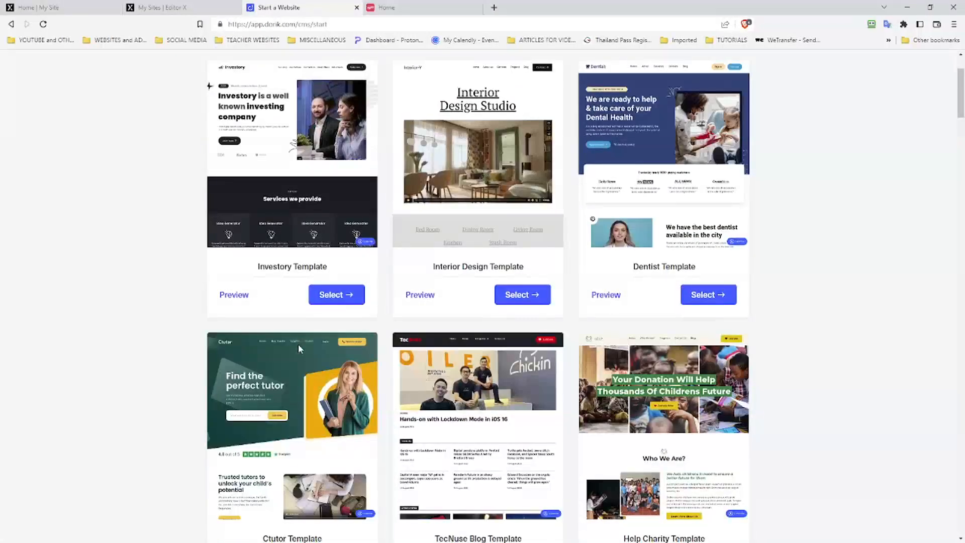
scroll(299, 349, "down", 1)
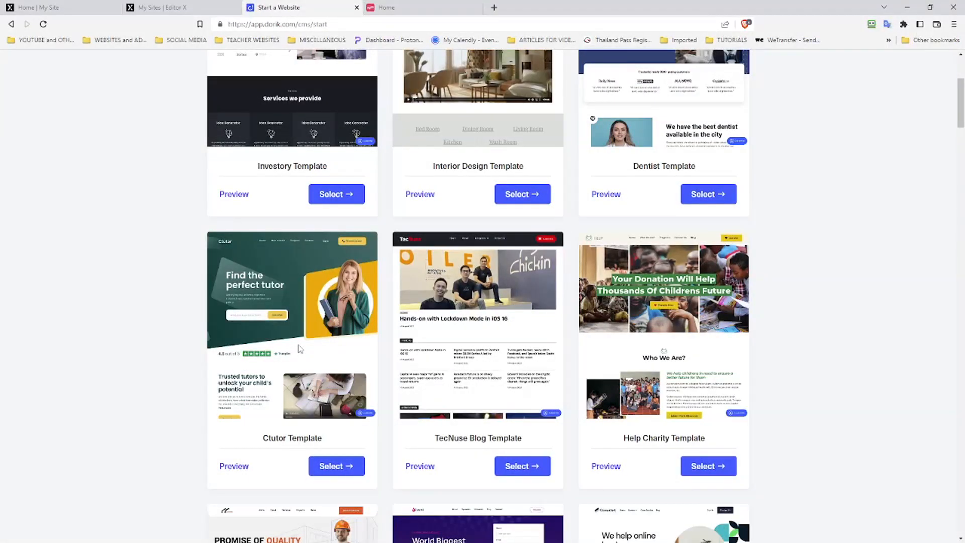
scroll(299, 348, "down", 7)
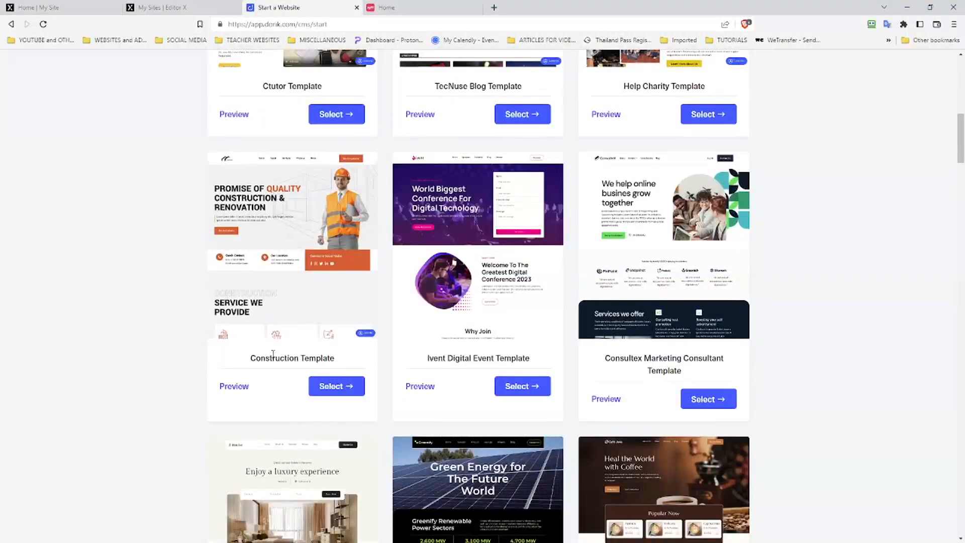
scroll(273, 353, "down", 6)
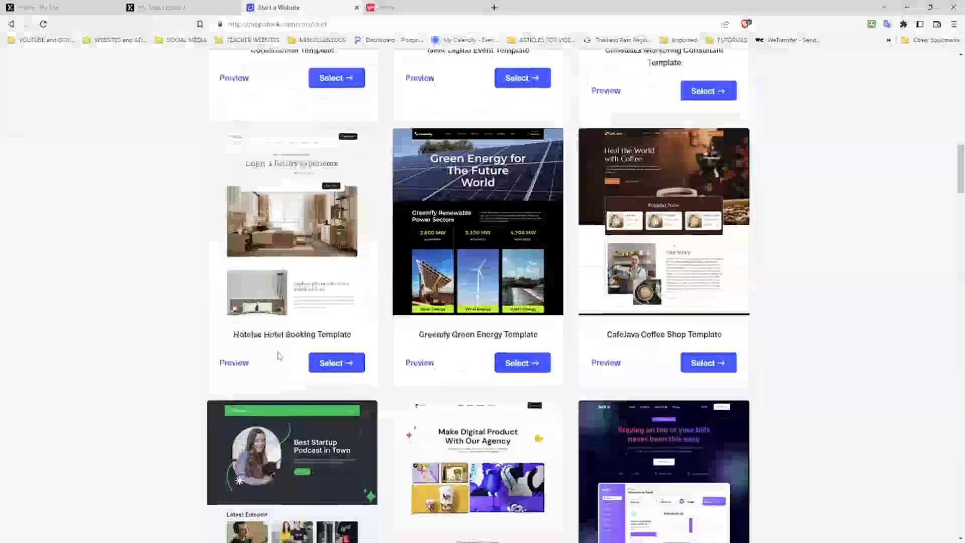
scroll(280, 356, "down", 1)
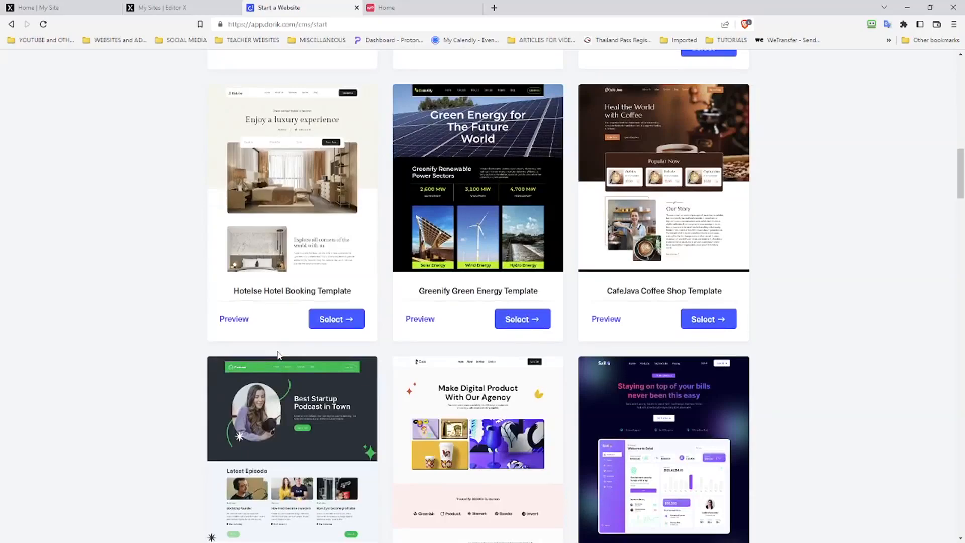
scroll(279, 355, "down", 5)
scroll(280, 355, "up", 1)
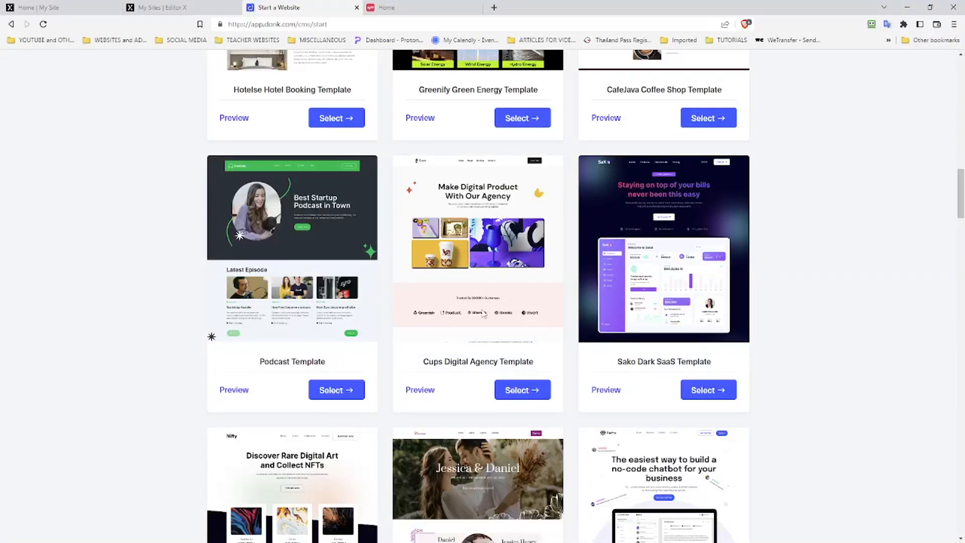
Step: Create a new website from the Cups Digital Agency Template, titled Test, with the owner's first name plus Test as its dcms.site domain
left_click(501, 392)
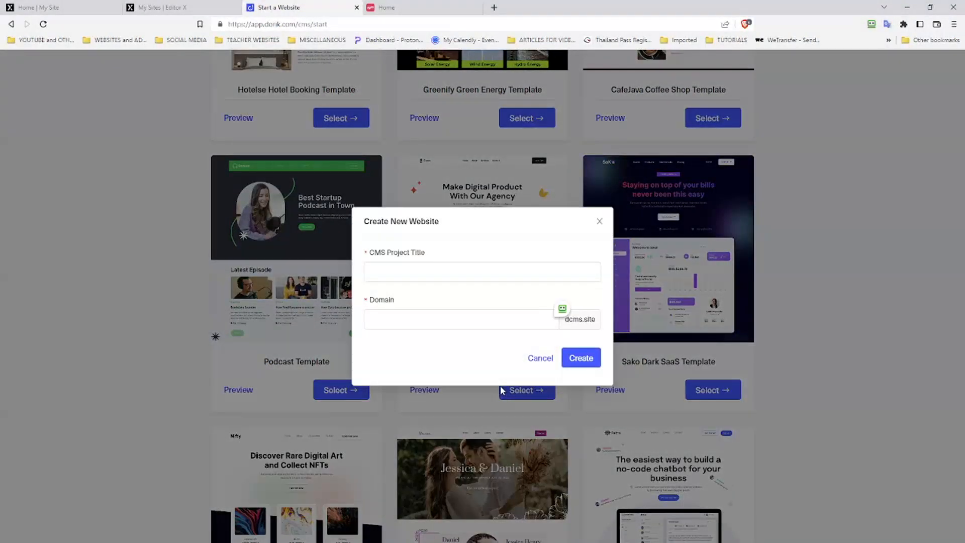
left_click(447, 272)
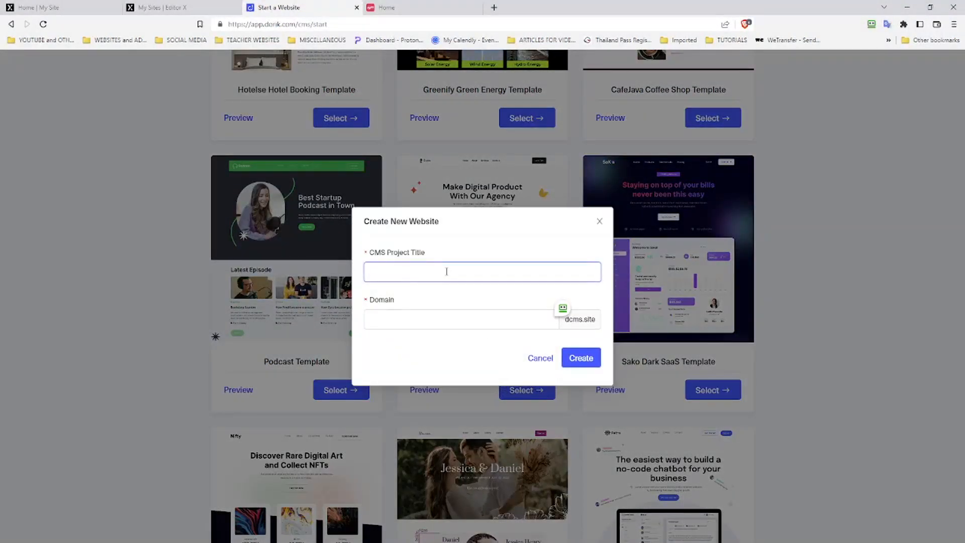
type("Test")
key("Tab")
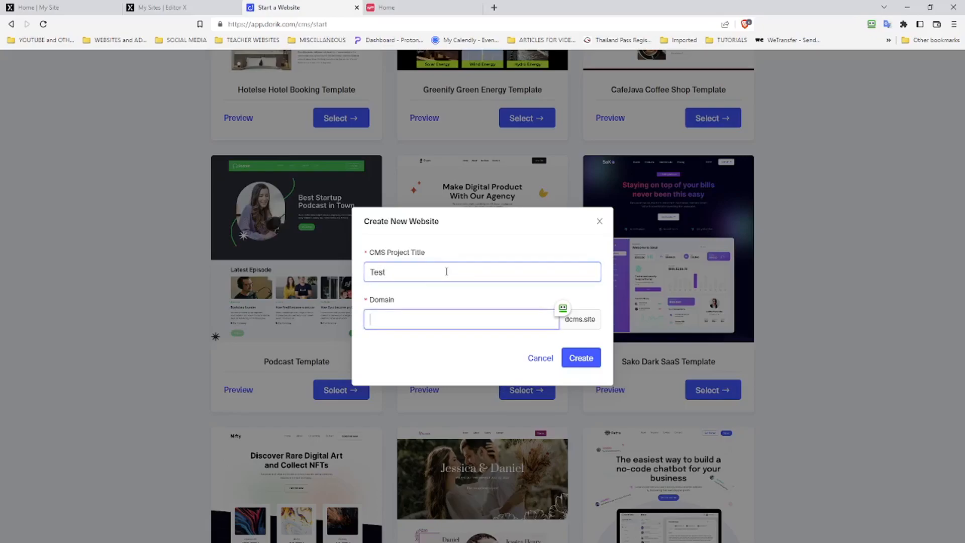
type("AndyTest")
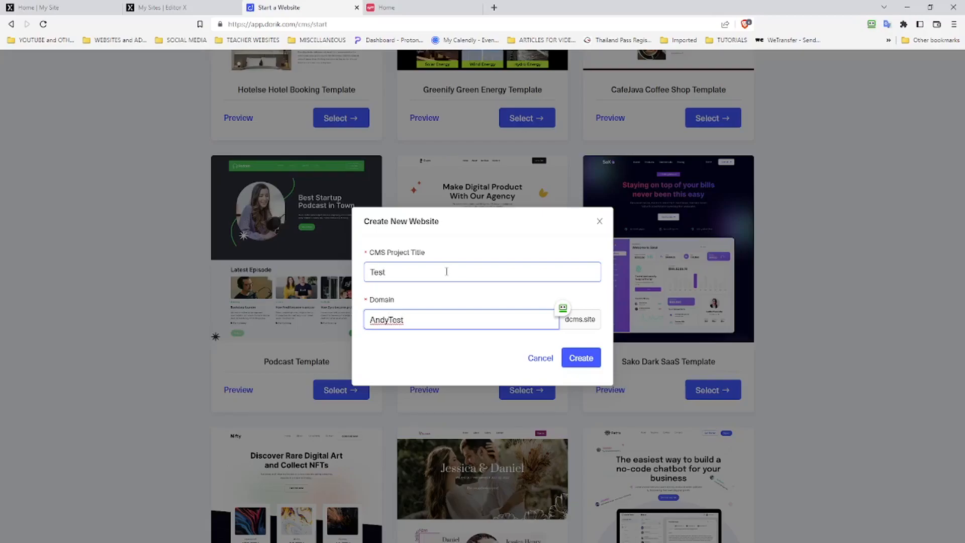
left_click(577, 357)
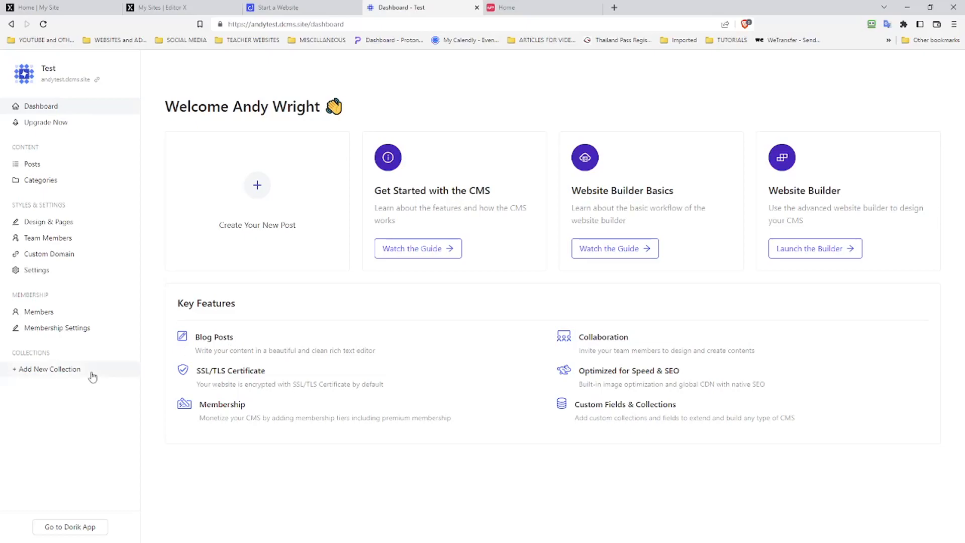
Step: Check the Members page and review the Free and Paid Membership tiers in the membership settings
left_click(64, 320)
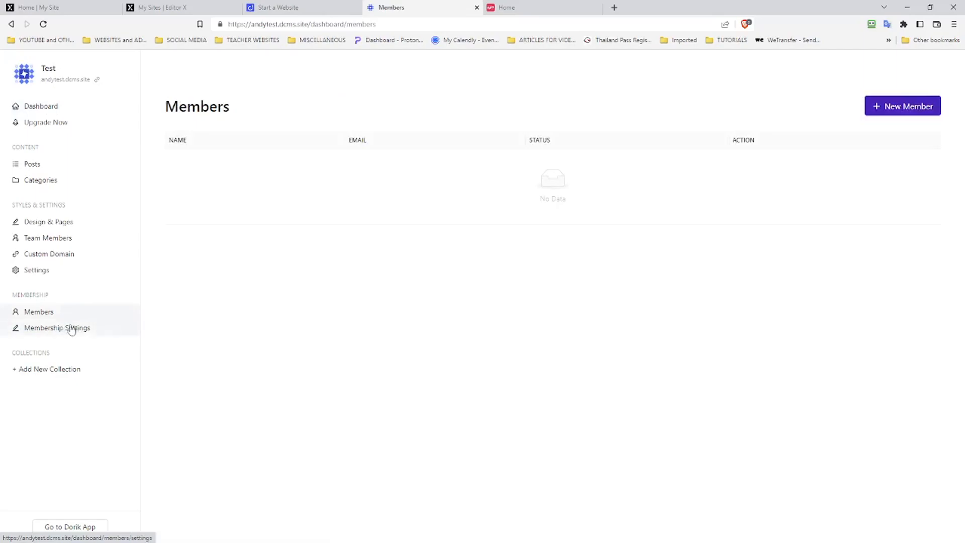
left_click(67, 332)
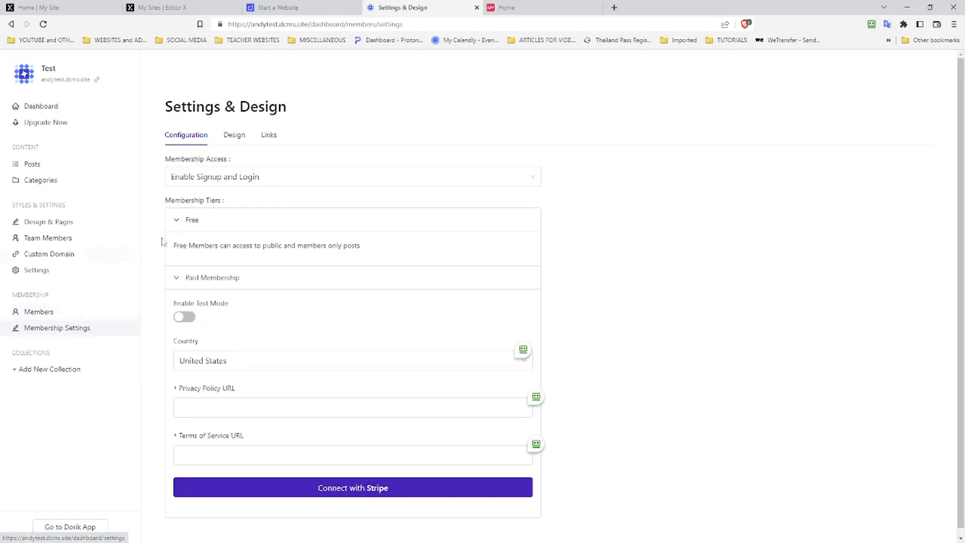
left_click(181, 229)
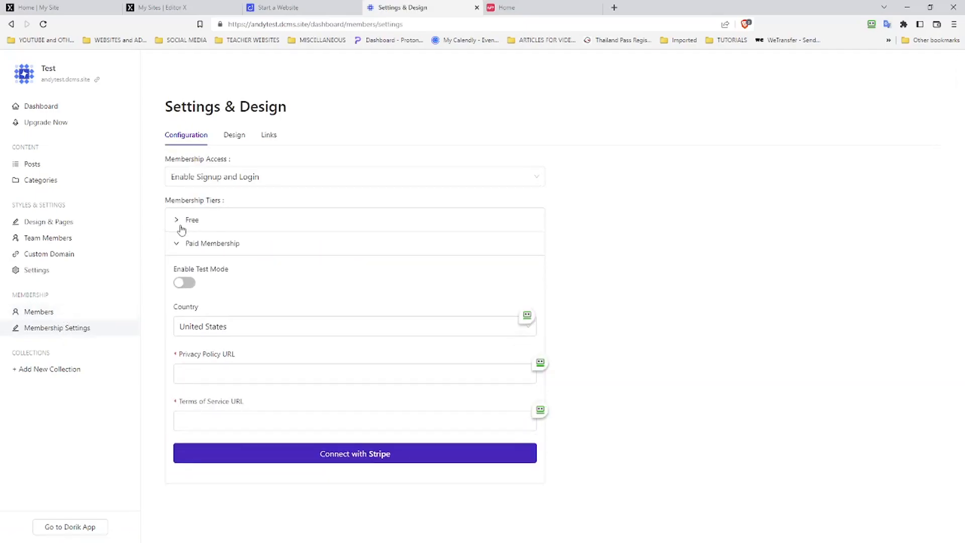
left_click(182, 228)
left_click(182, 278)
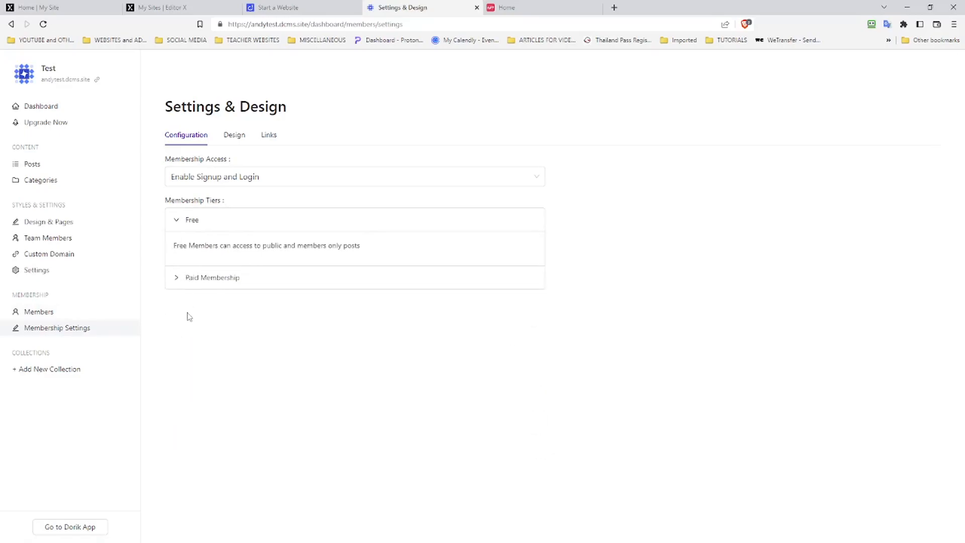
left_click(186, 287)
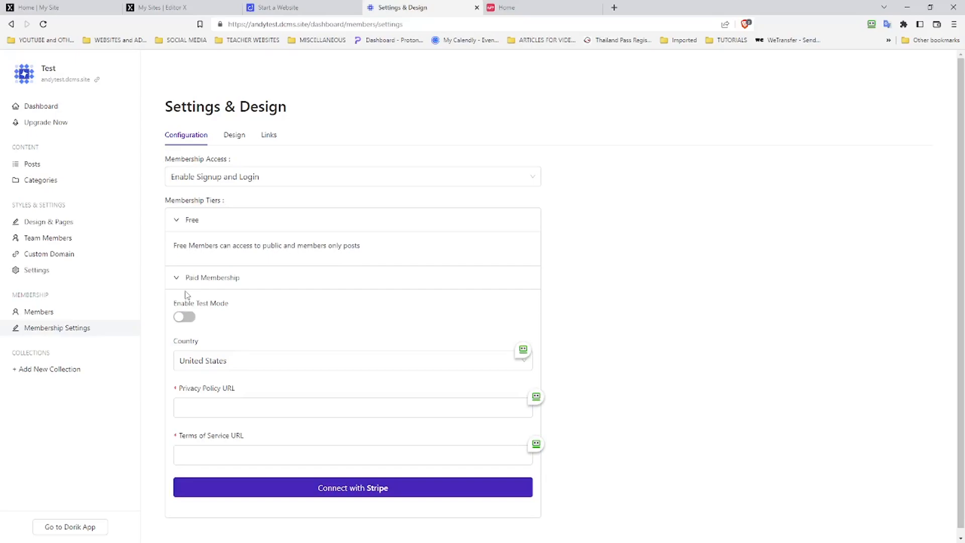
Step: Look at the custom domain setup, and review the site's general, SEO, redirect and webhook settings
left_click(121, 260)
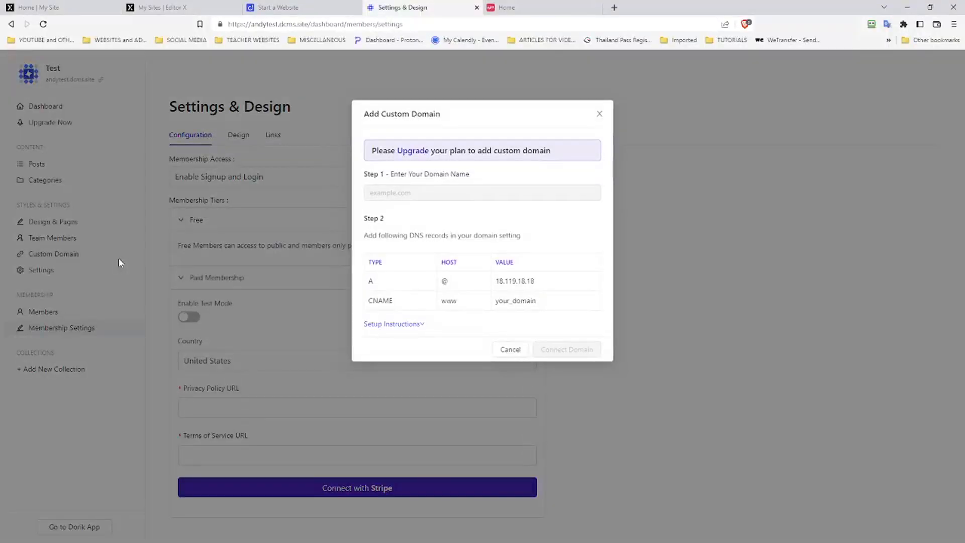
left_click(118, 259)
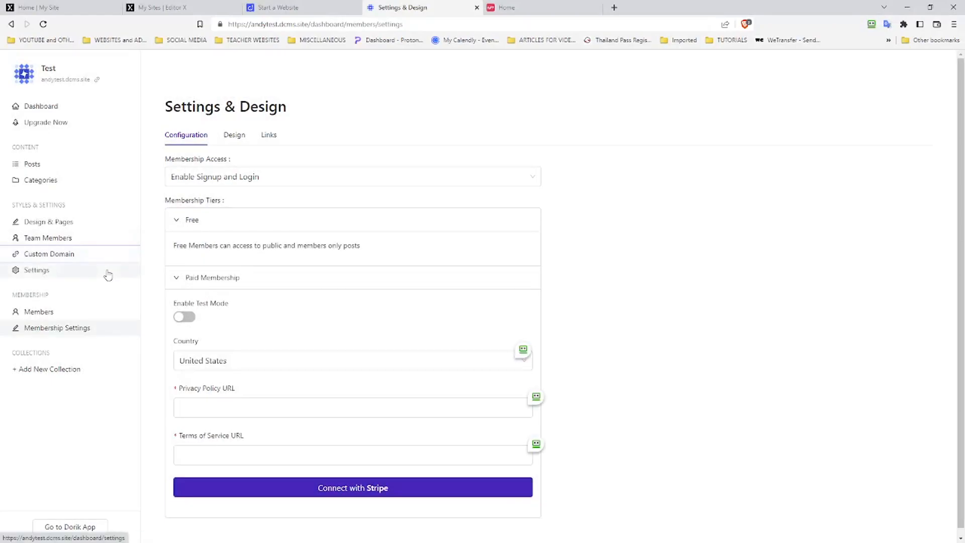
left_click(106, 273)
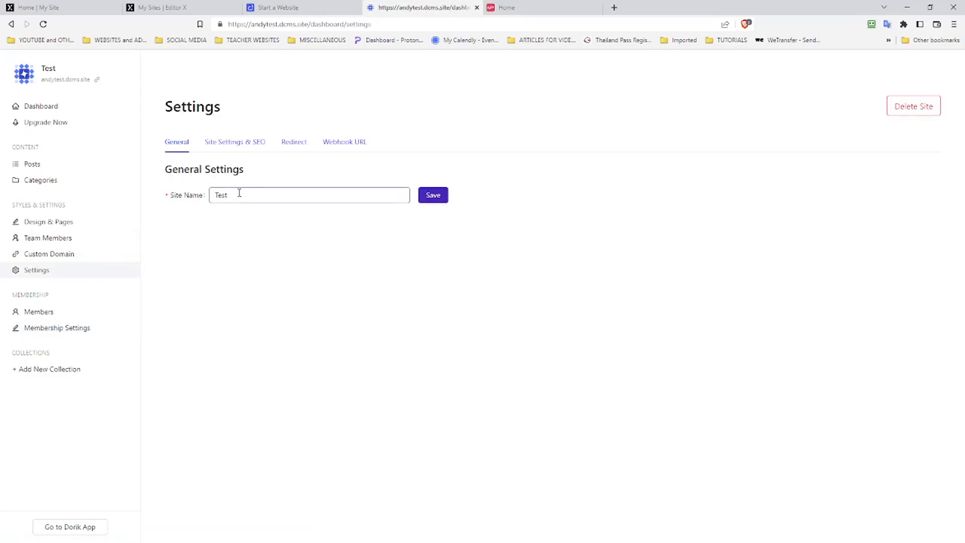
left_click(237, 144)
left_click(283, 146)
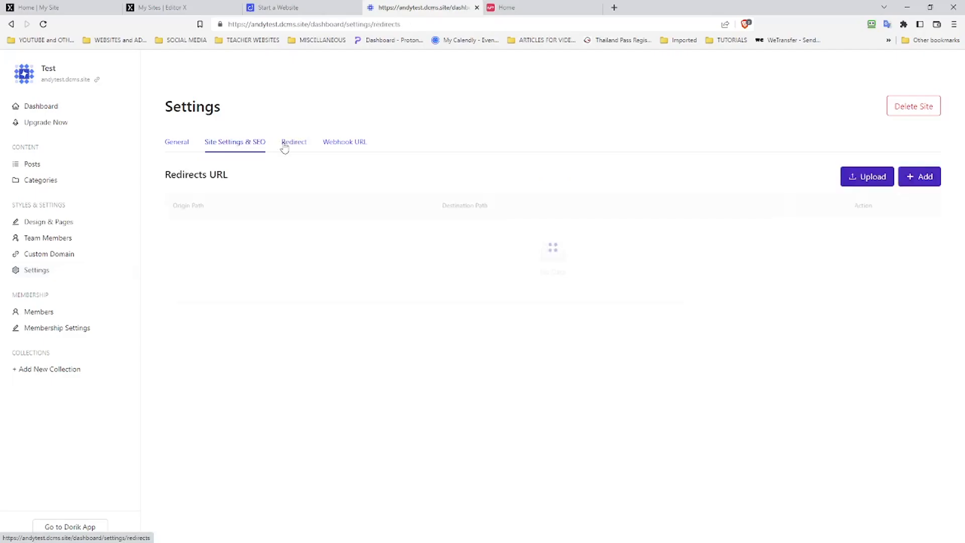
left_click(336, 147)
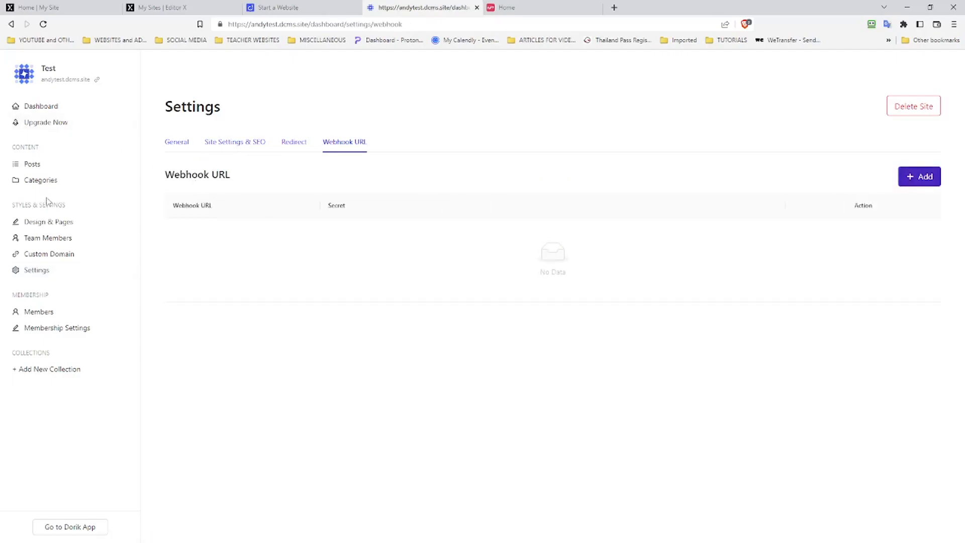
Step: In the home page's design, add a 1/4 column beside the hero heading and resize it to 1/3 - 33.33%
left_click(45, 225)
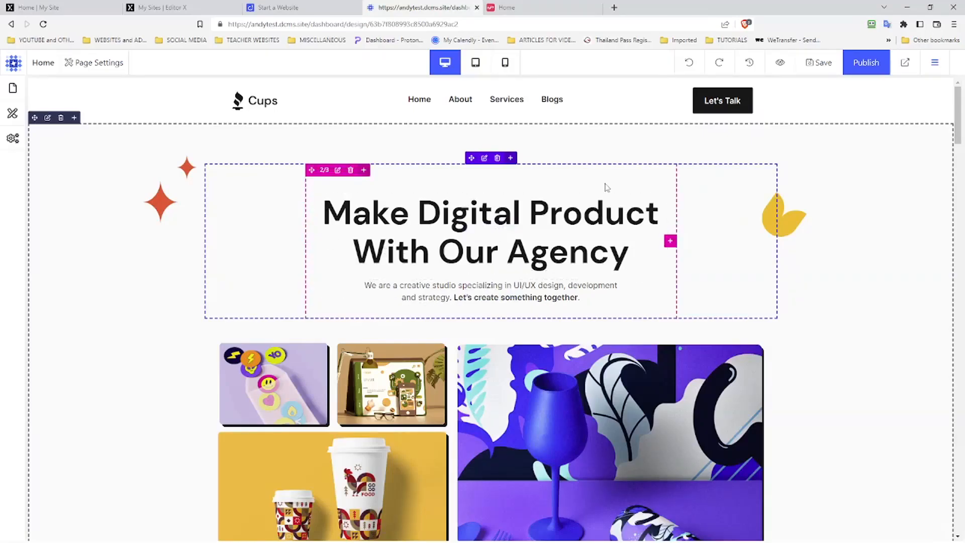
left_click(671, 242)
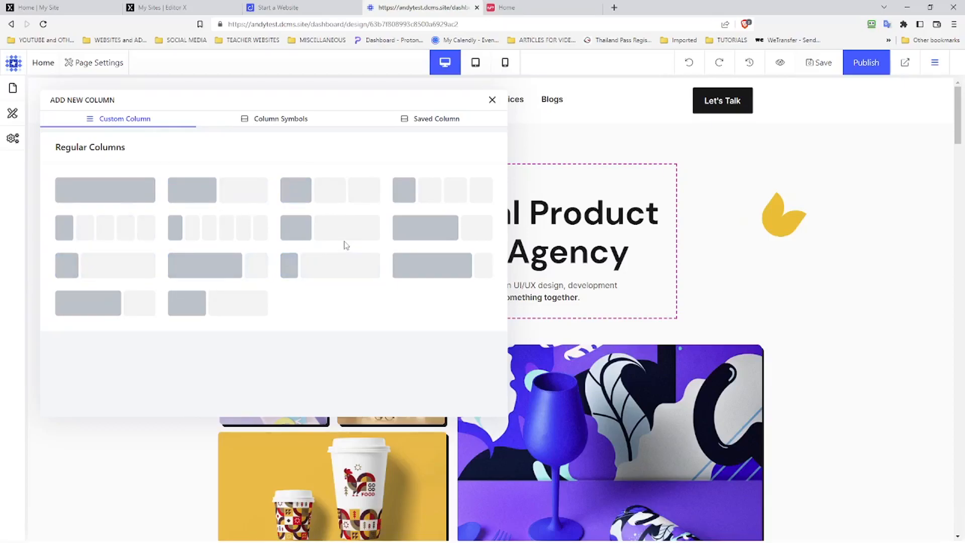
left_click(402, 193)
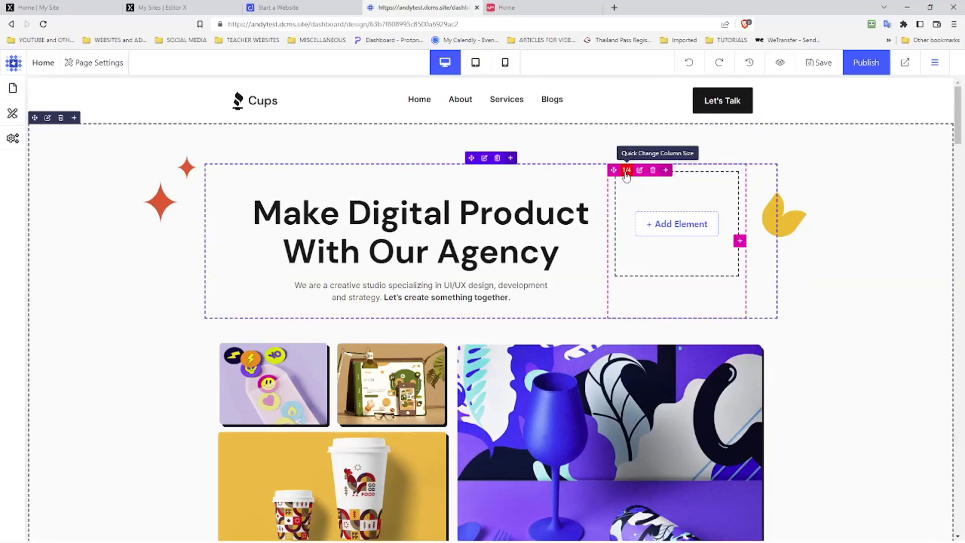
left_click(627, 171)
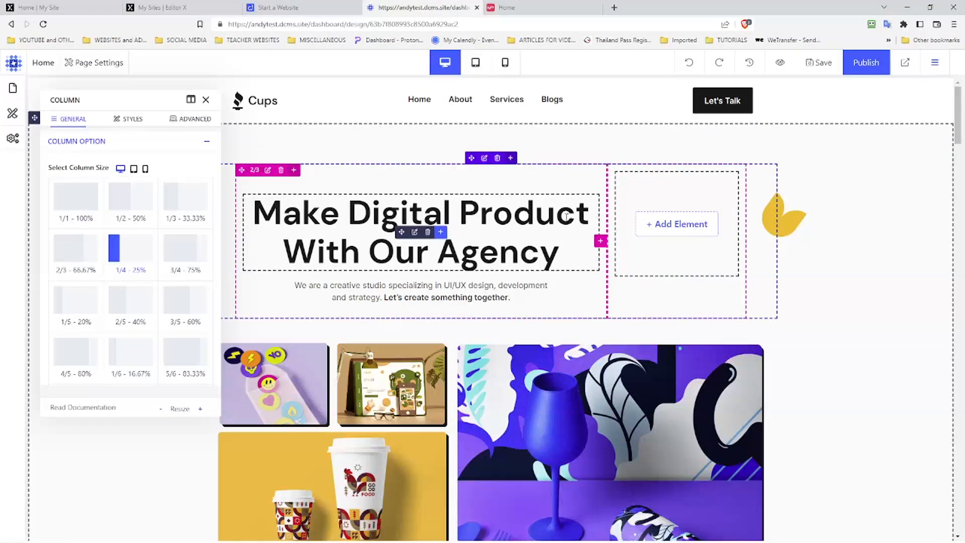
left_click(198, 211)
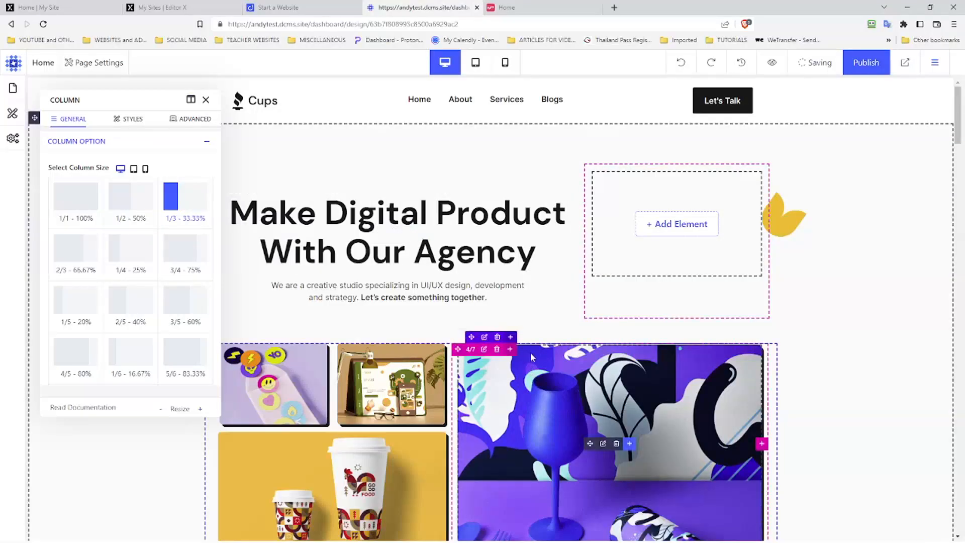
Step: Inspect the settings of the text below the hero heading and the hero section's background settings
left_click(531, 292)
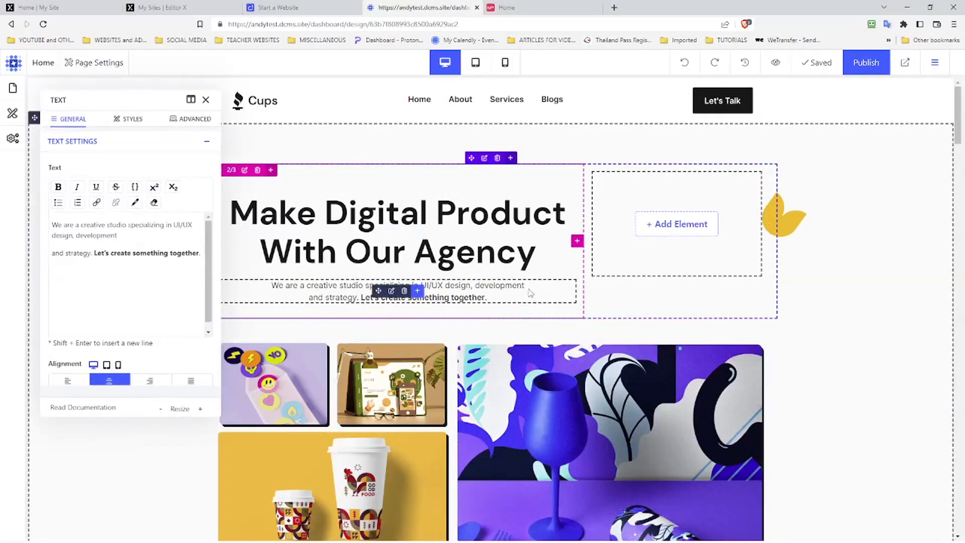
left_click(206, 100)
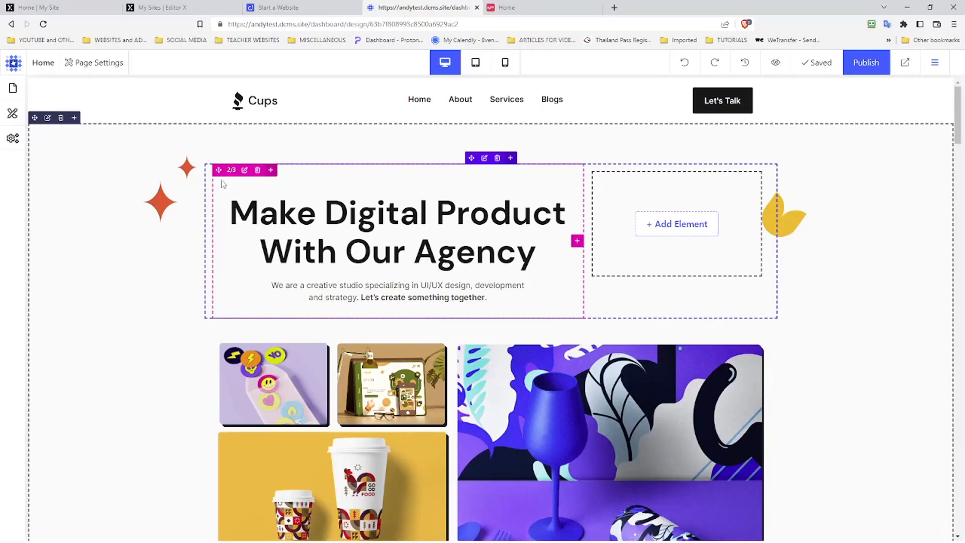
left_click_drag(217, 184, 309, 329)
left_click(309, 329)
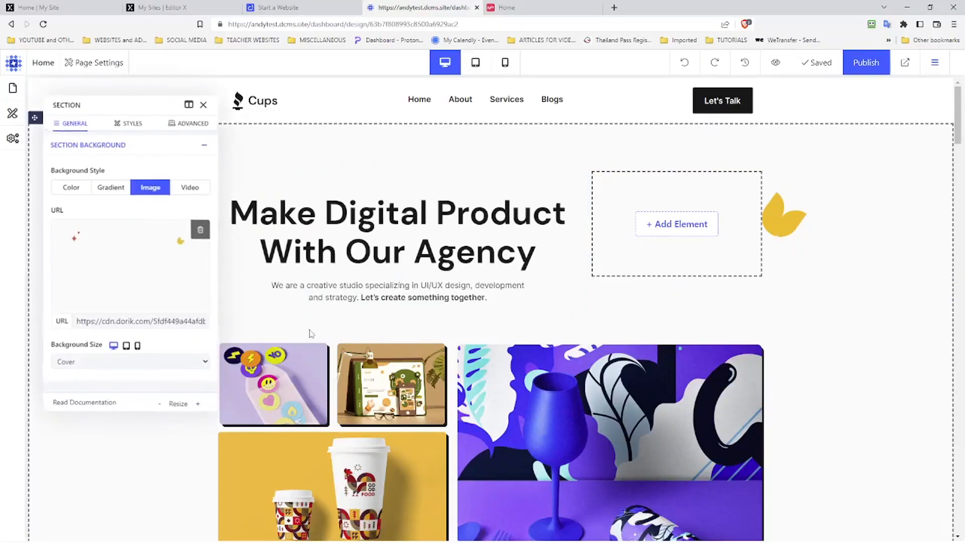
left_click(205, 99)
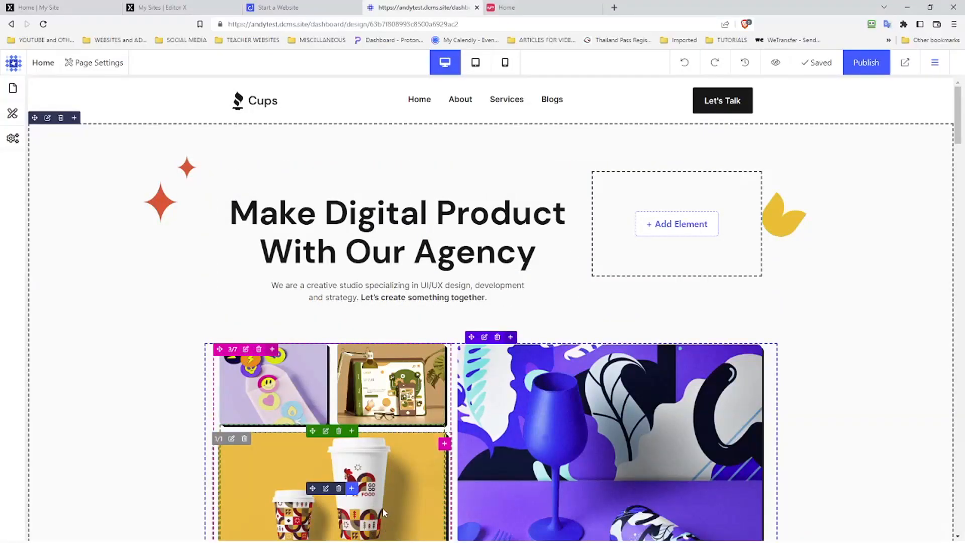
scroll(372, 510, "down", 1)
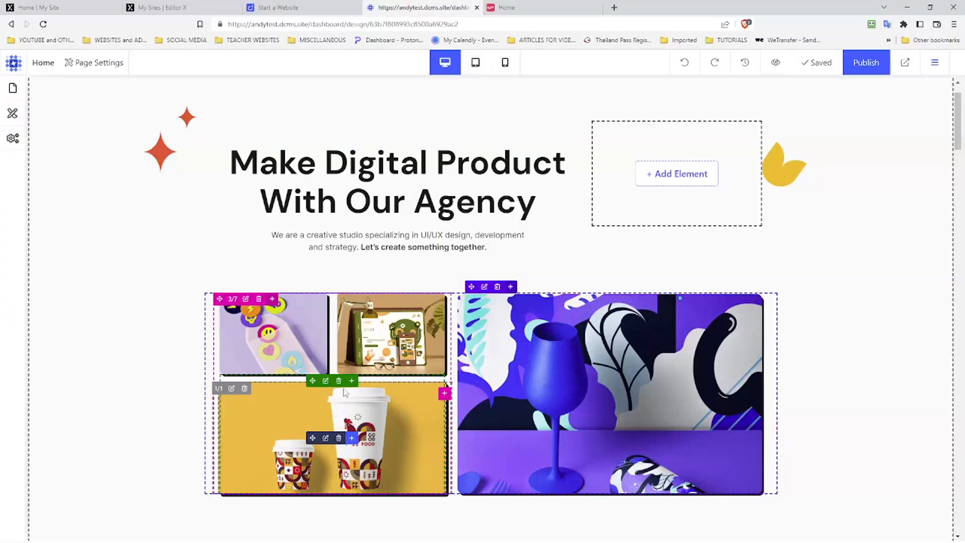
Step: Check the column size options for the column holding the coffee cups image in the hero section
left_click(339, 382)
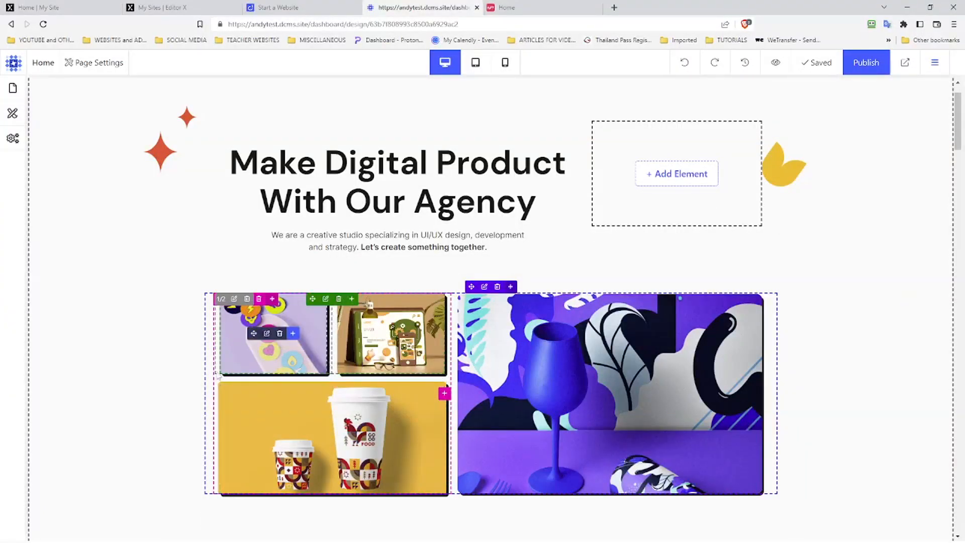
right_click(246, 353)
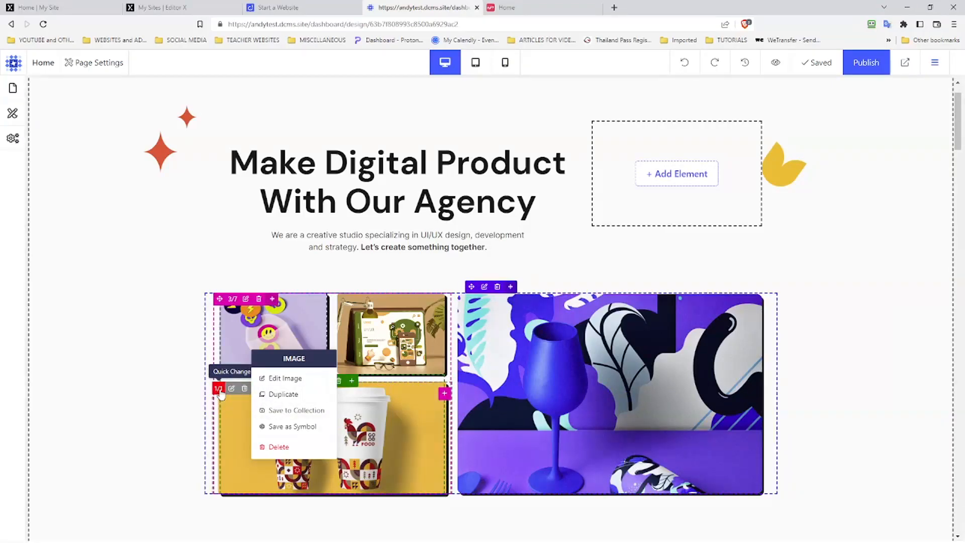
left_click(219, 390)
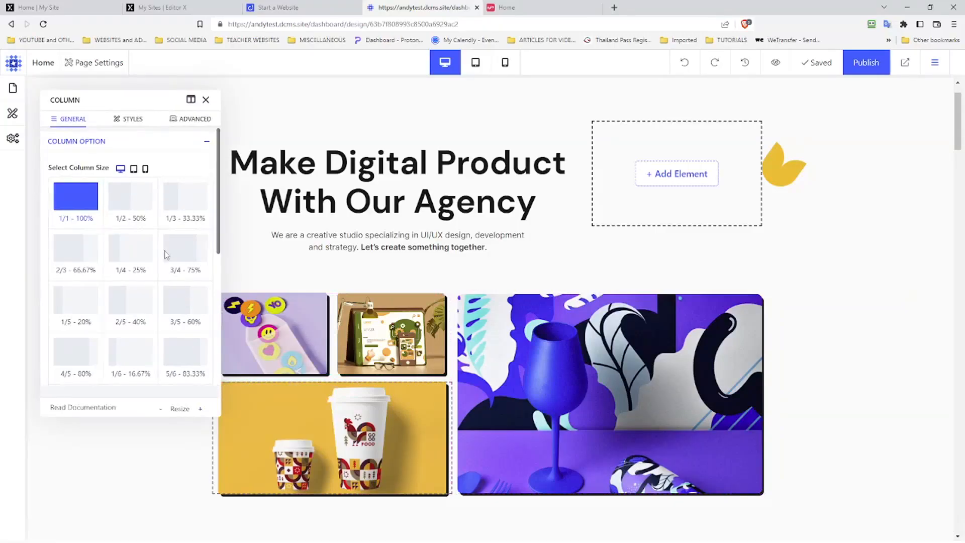
left_click(206, 100)
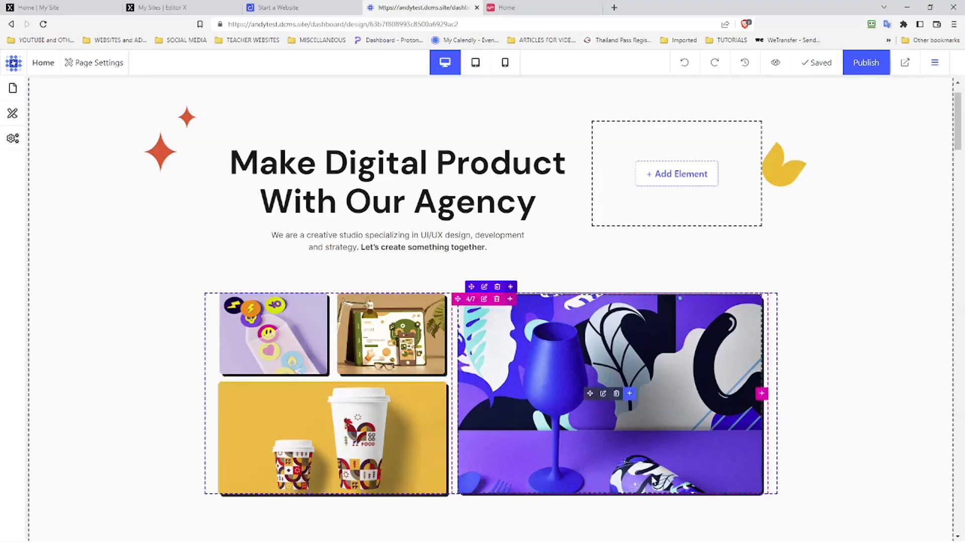
Step: Insert the pre-designed "Trusted, Sponsored & Integration of Fortune 500" section between the hero and the "Trusted By 20,000+ Customers" section
scroll(500, 299, "down", 4)
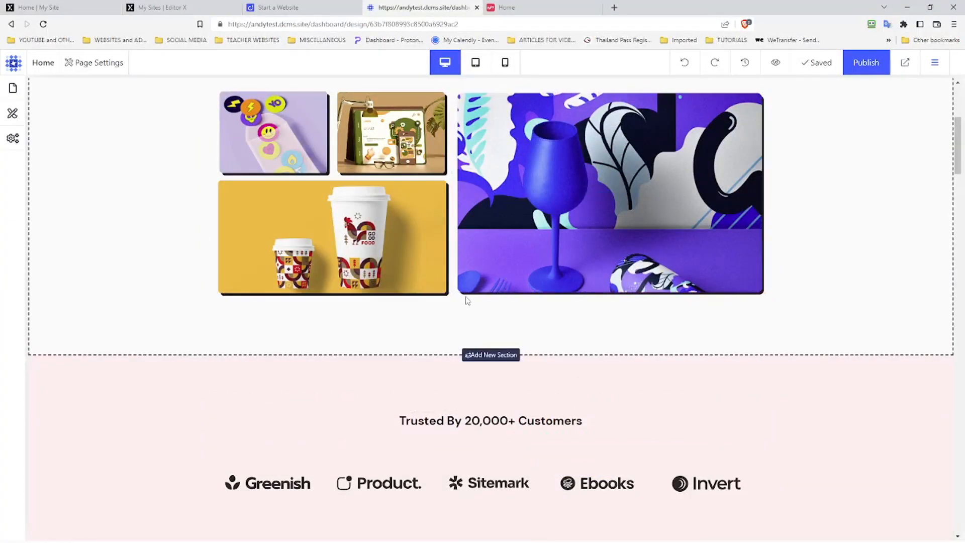
left_click(489, 354)
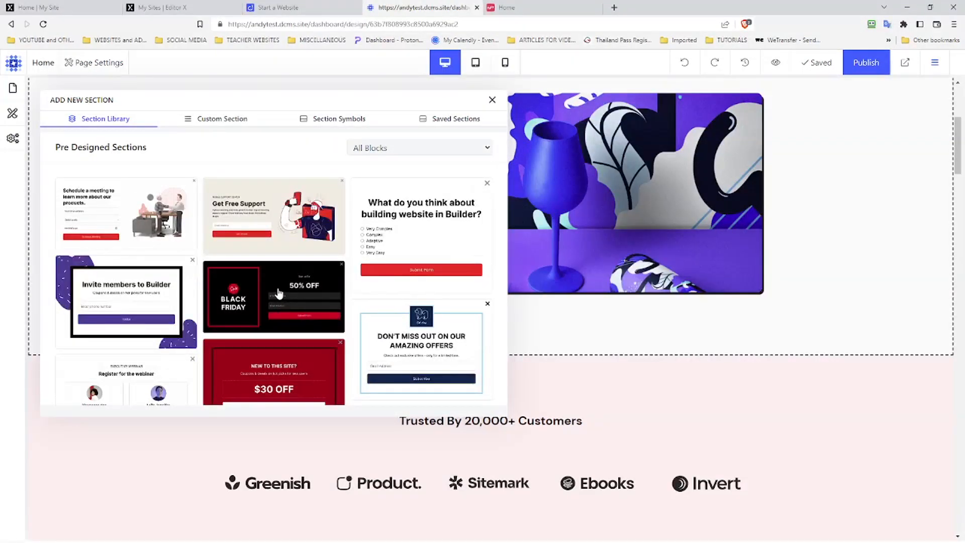
scroll(278, 294, "down", 2)
scroll(276, 291, "down", 6)
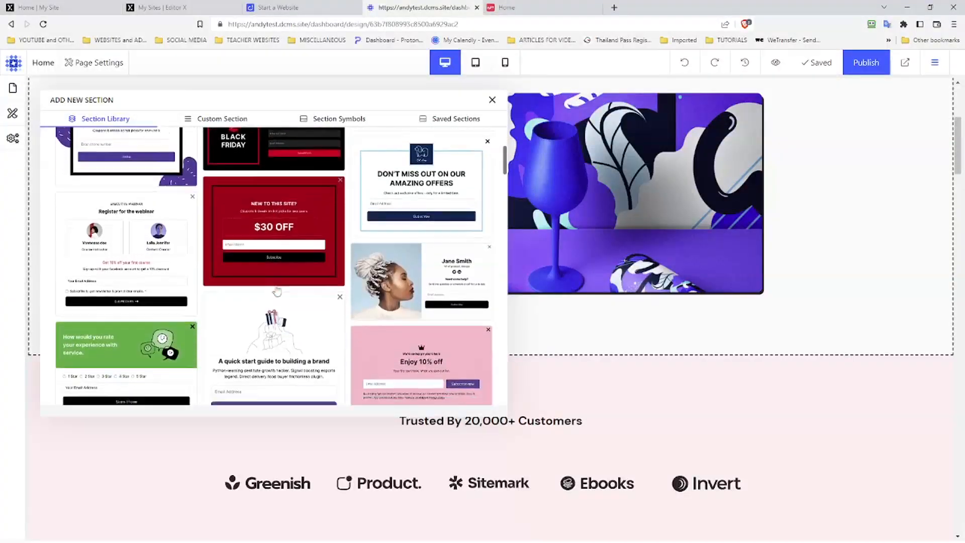
scroll(277, 291, "down", 3)
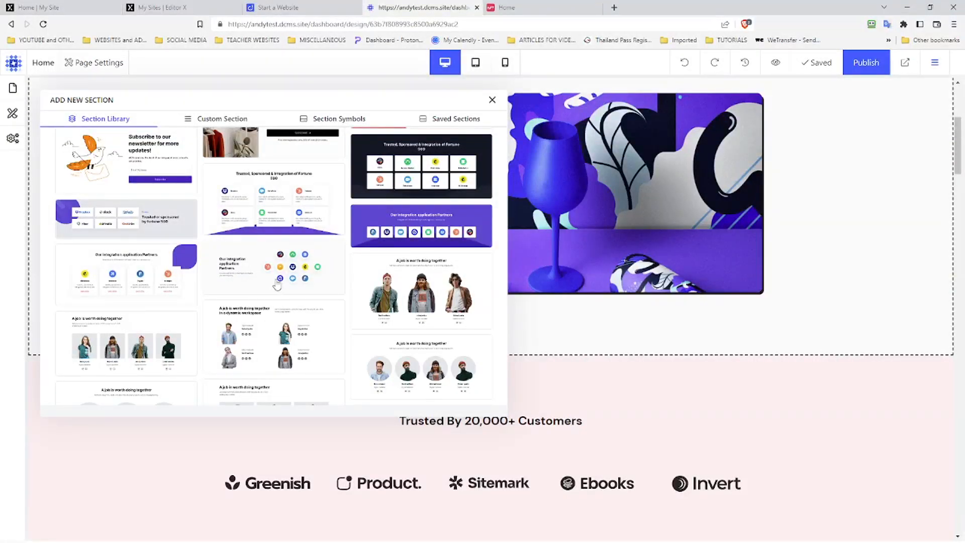
left_click(270, 193)
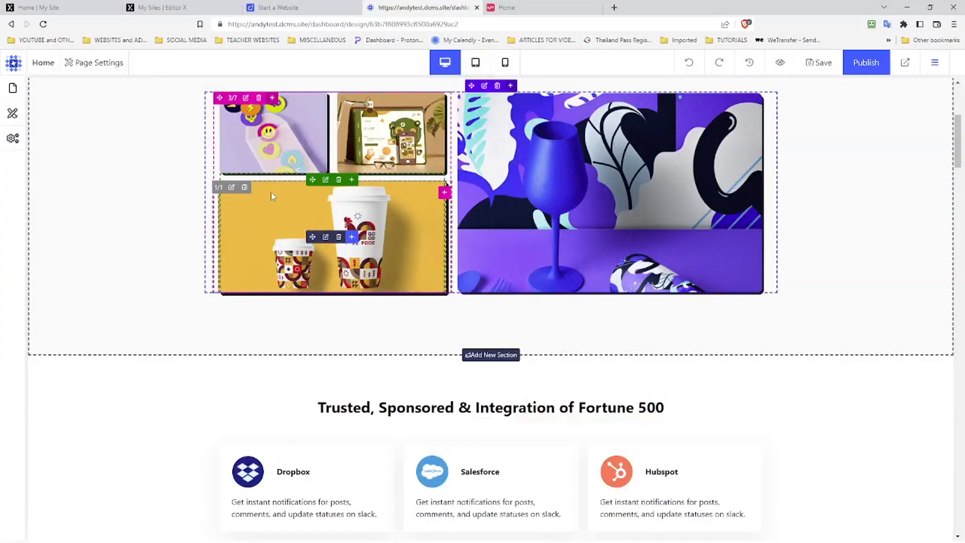
scroll(302, 357, "down", 1)
scroll(302, 360, "down", 3)
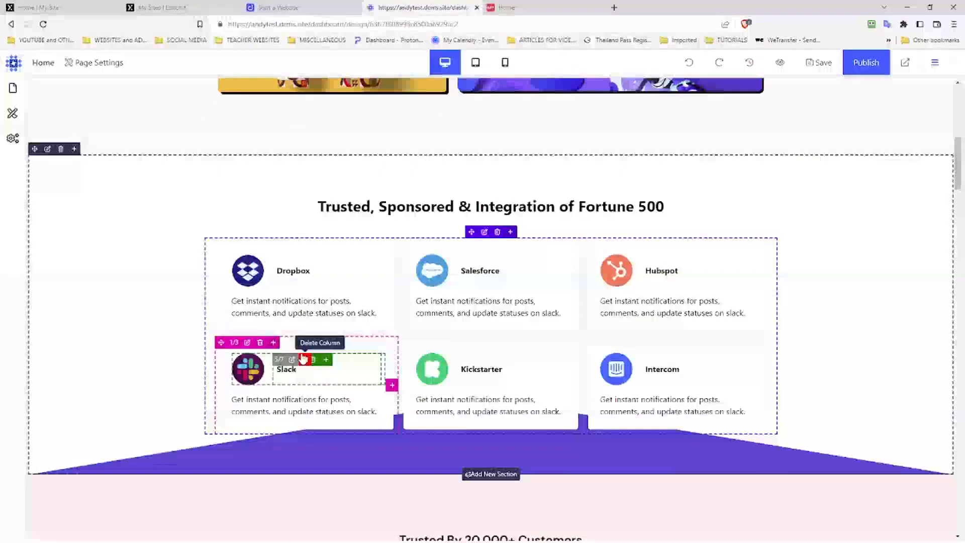
scroll(302, 358, "down", 1)
scroll(304, 356, "up", 2)
scroll(303, 356, "up", 3)
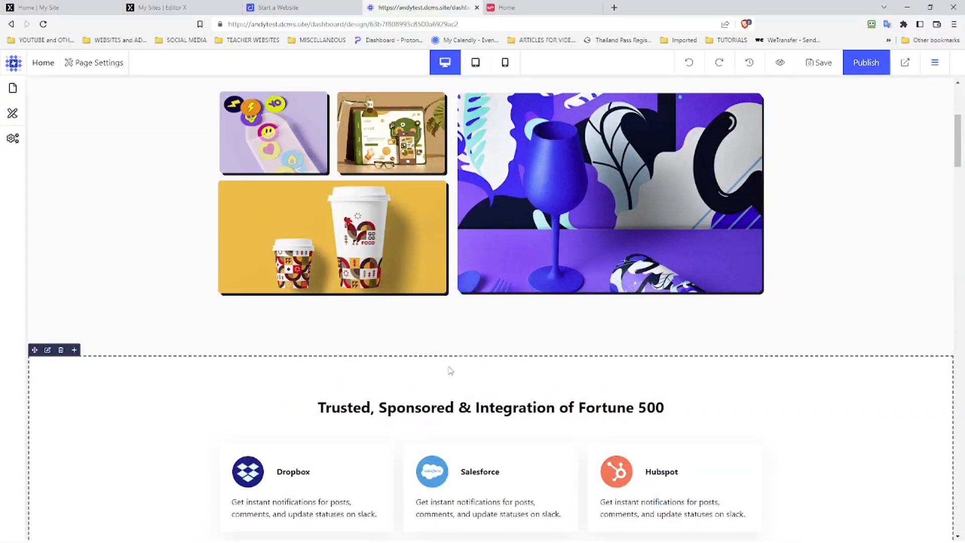
Step: Inspect the Fortune 500 section's background, frame, border style and advanced settings
left_click(47, 351)
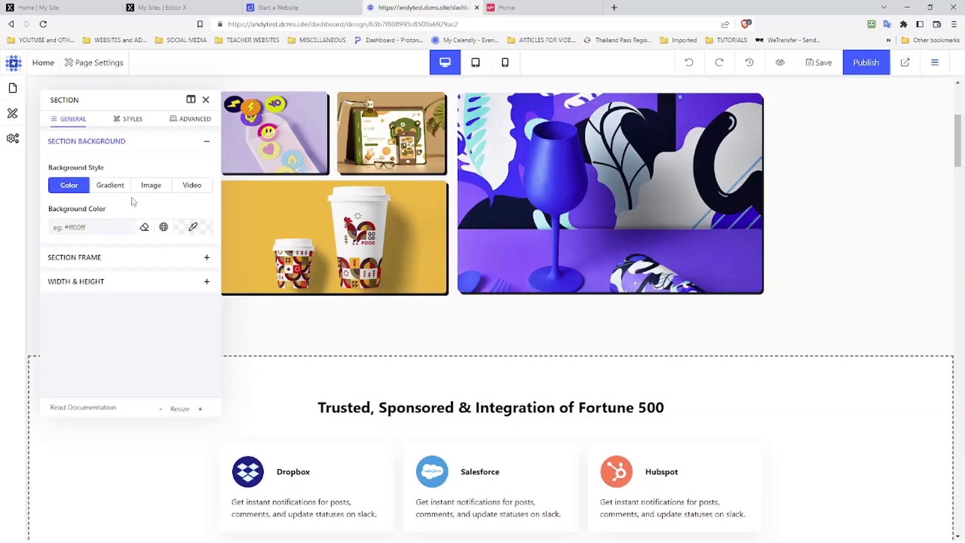
left_click(126, 265)
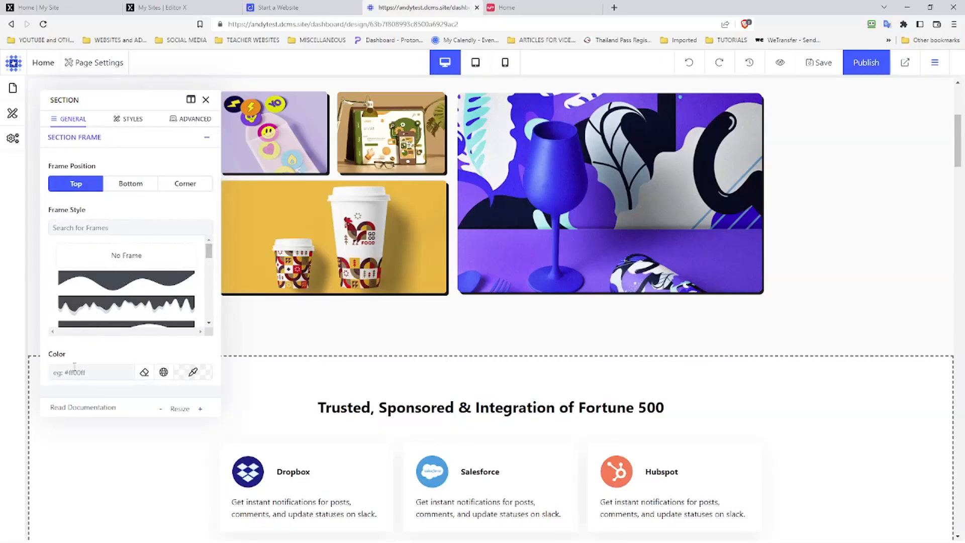
scroll(68, 377, "down", 3)
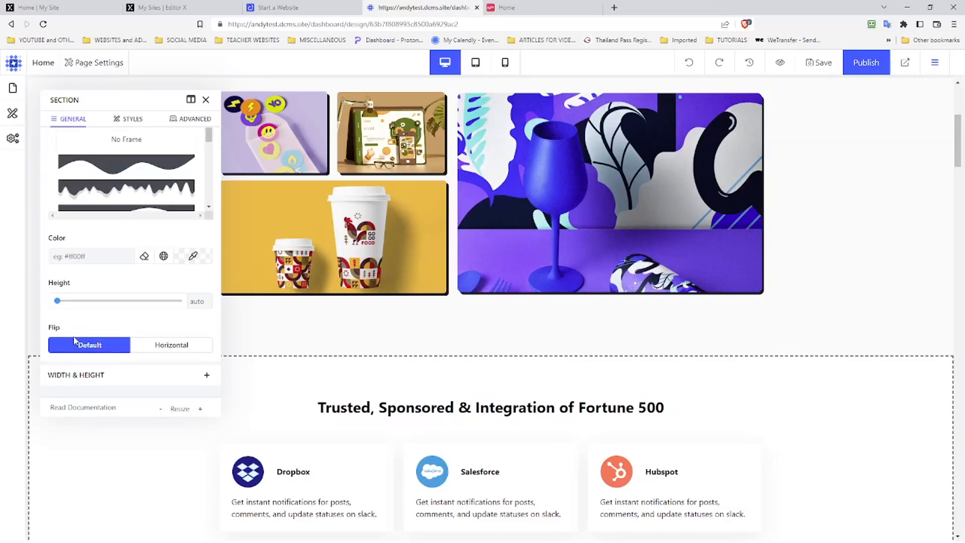
scroll(74, 342, "up", 1)
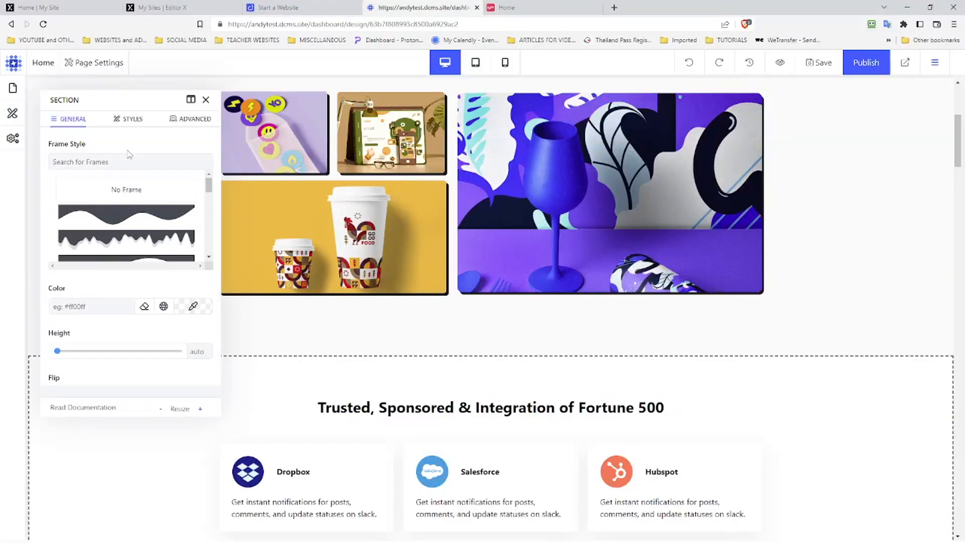
left_click(129, 121)
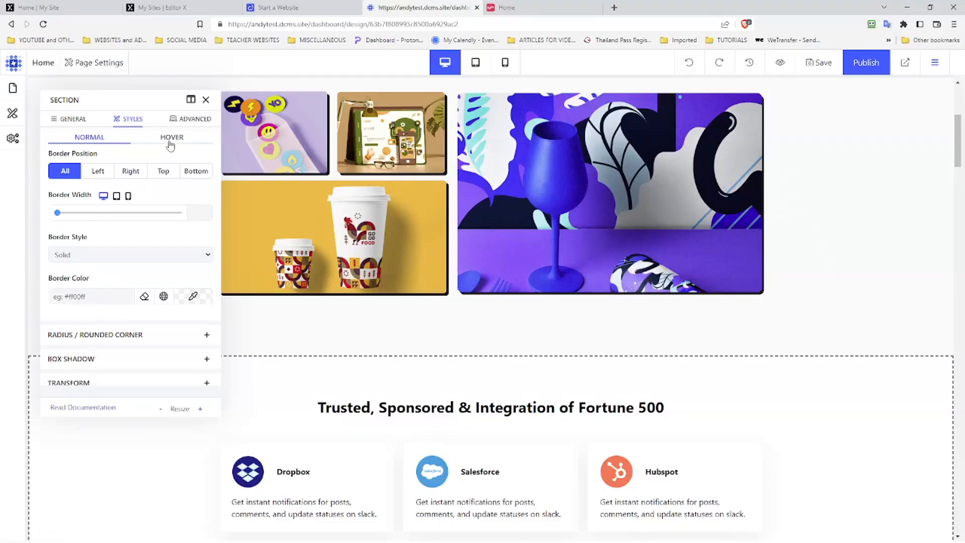
left_click(180, 124)
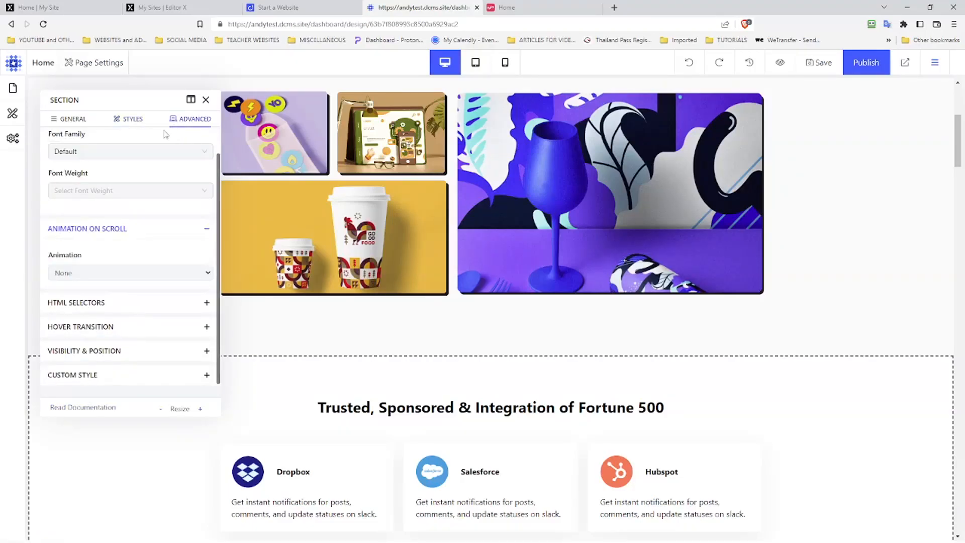
left_click(67, 122)
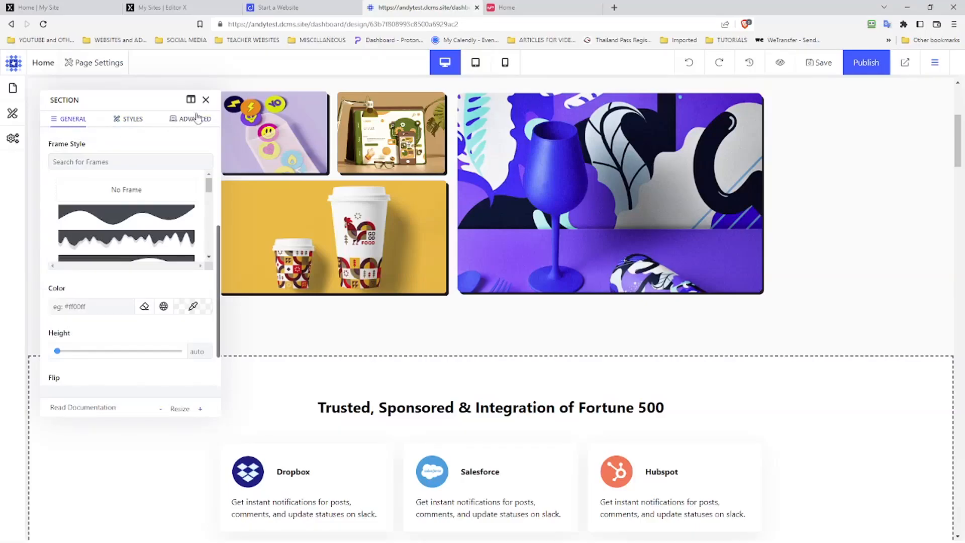
left_click(206, 100)
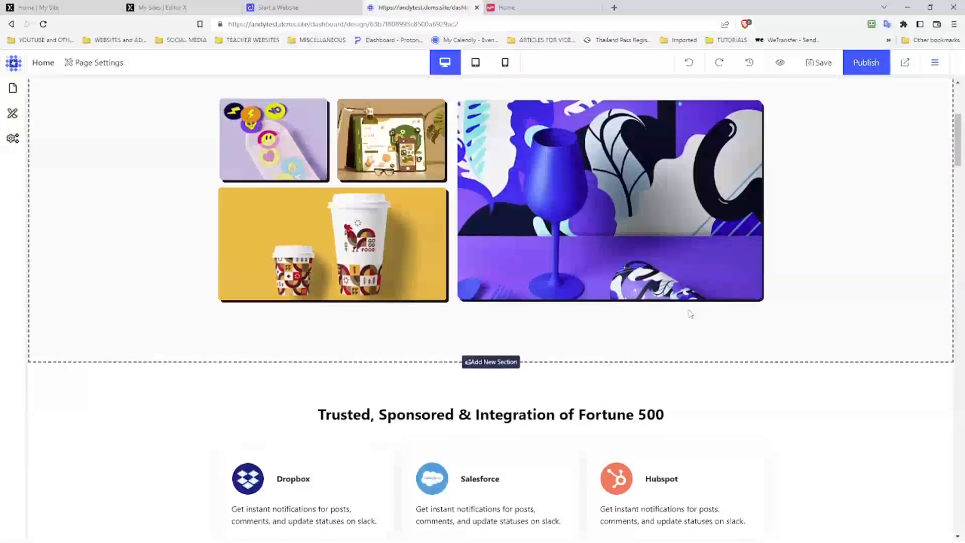
Step: Delete the "Trusted, Sponsored & Integration of Fortune 500" section from the home page
scroll(663, 330, "down", 1)
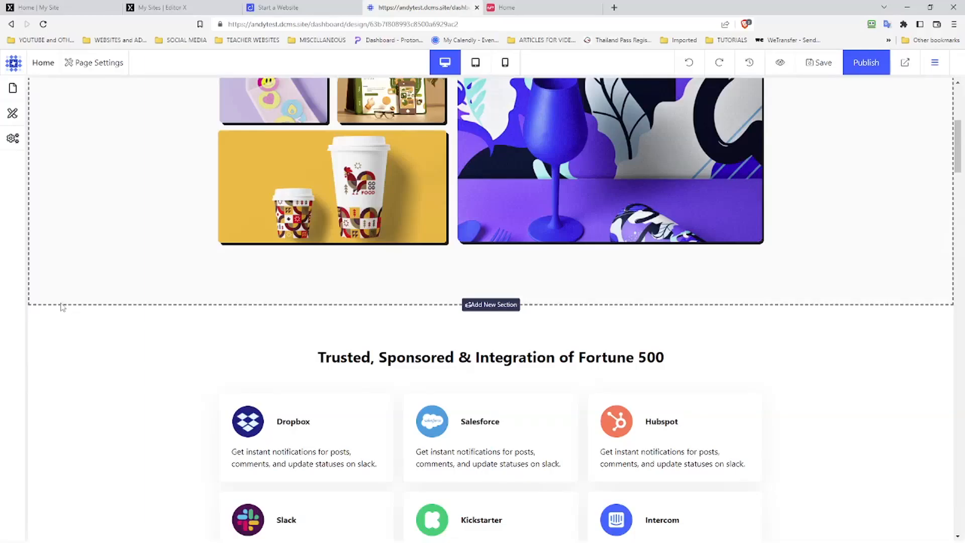
left_click(60, 300)
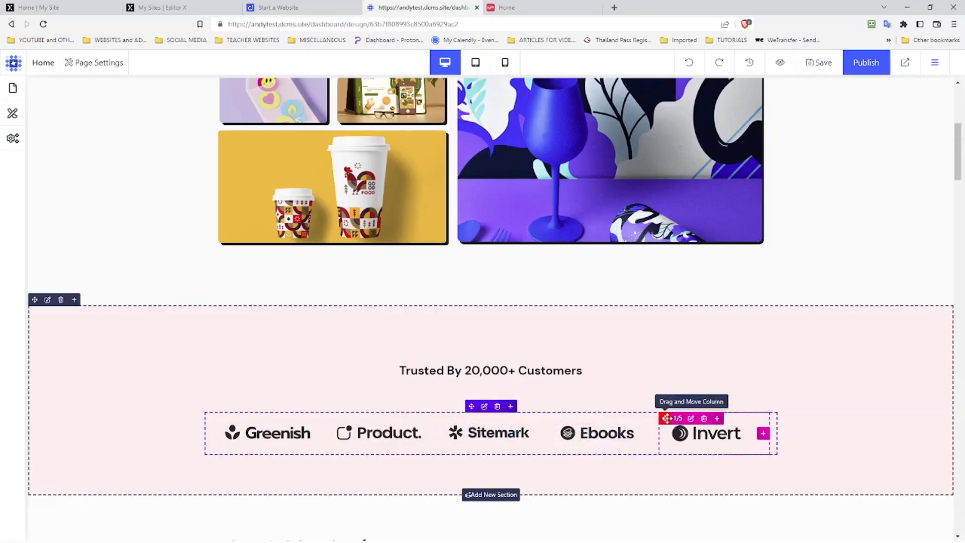
Step: Move the Invert logo column between the Product and Sitemark columns in the "Trusted By 20,000+ Customers" section
left_click_drag(667, 418, 465, 427)
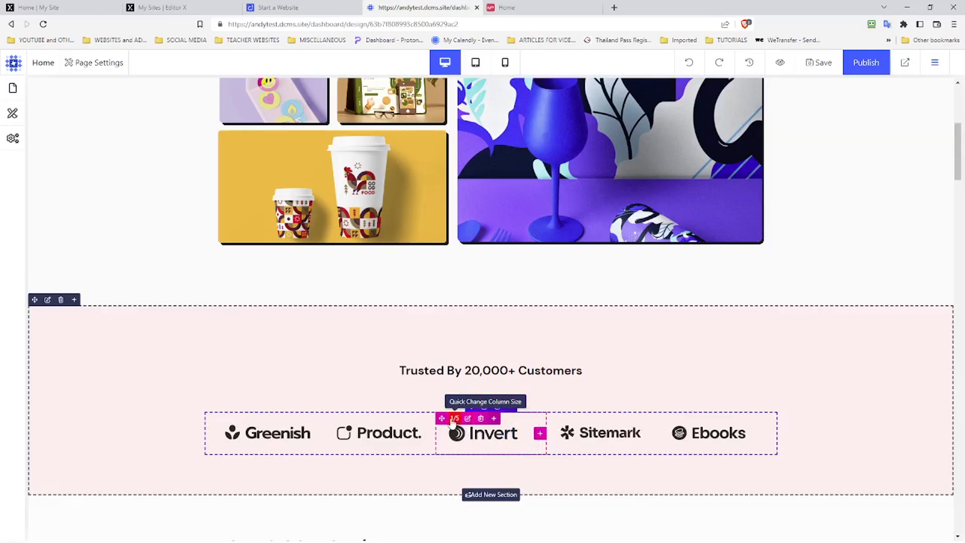
left_click_drag(437, 401, 429, 386)
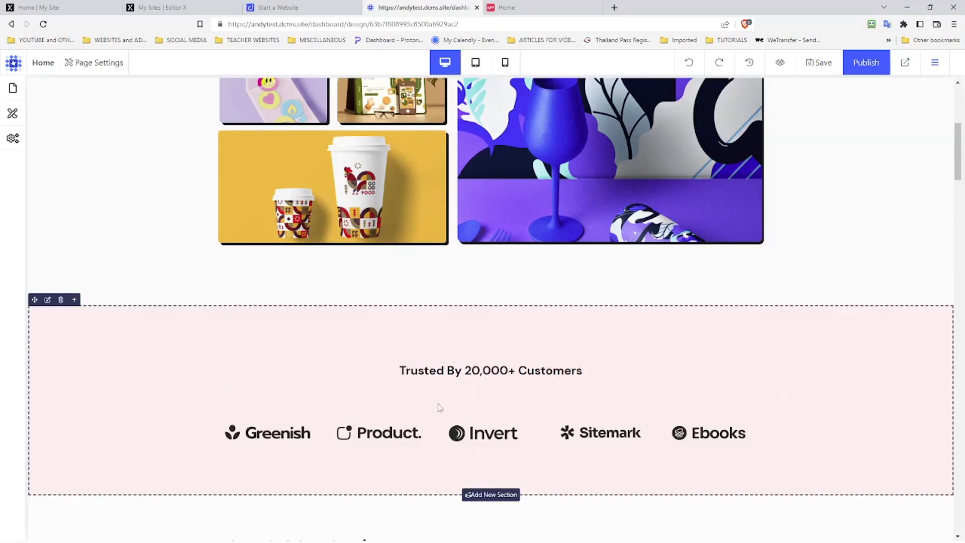
left_click(440, 409)
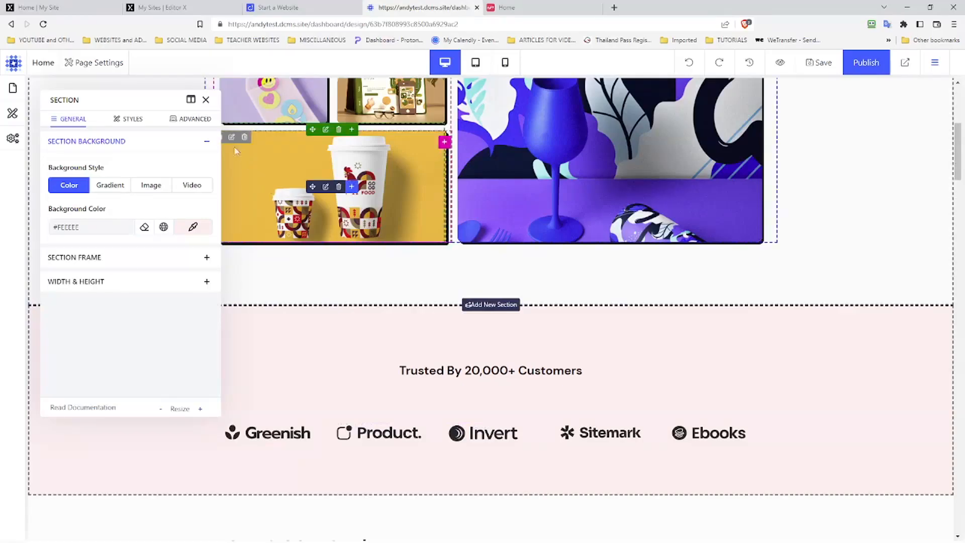
left_click(206, 100)
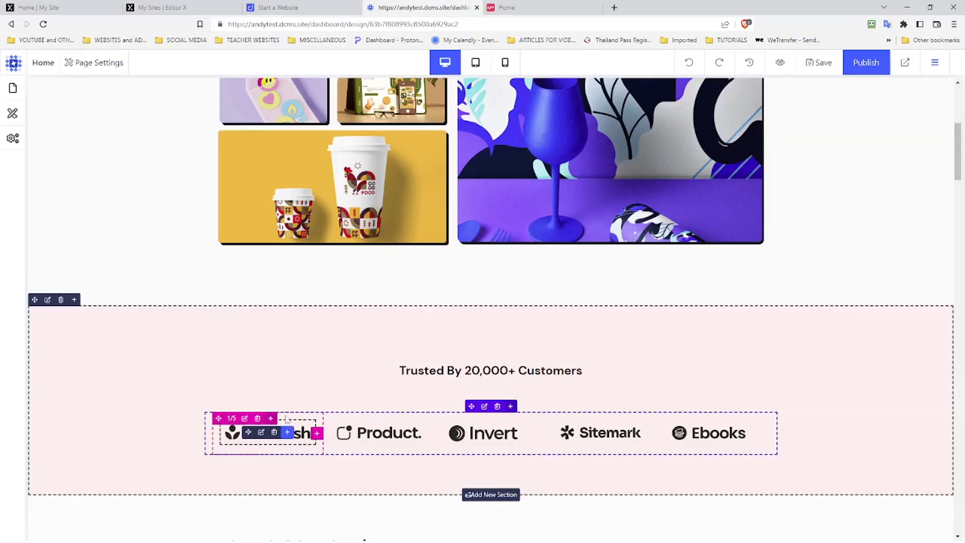
Step: Delete the Greenish logo image and undo the deletion
left_click(274, 432)
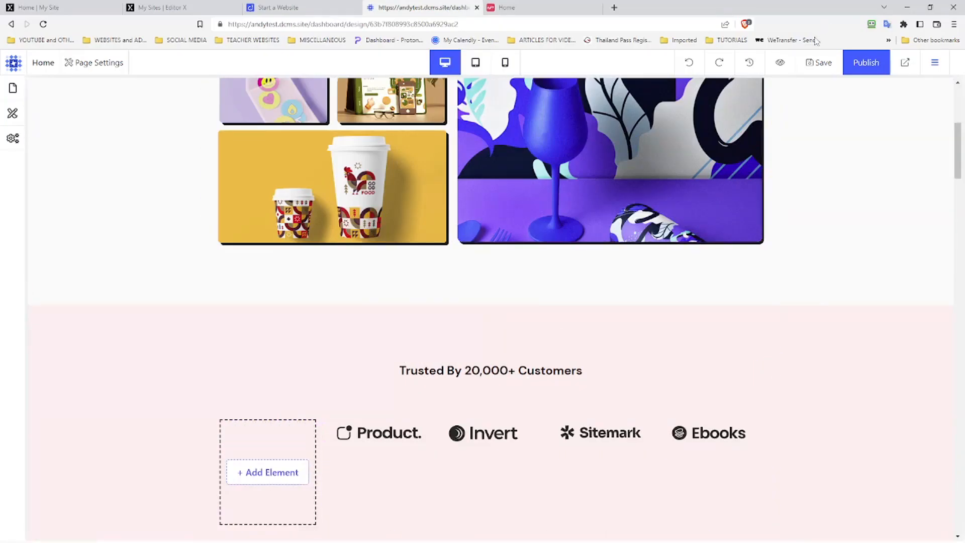
left_click(692, 64)
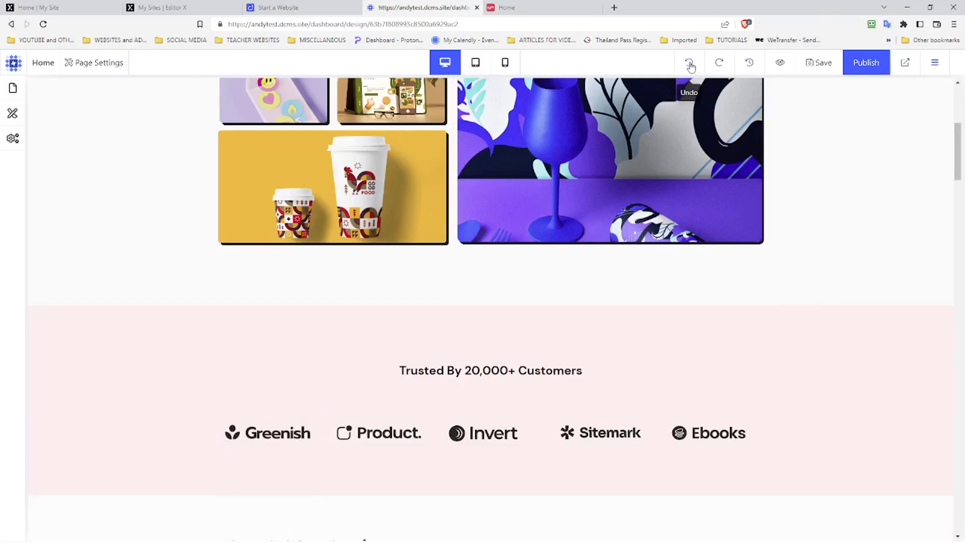
Step: Try the Center and Right alignments on the Greenish logo image, and set its alignment back to Left
mouse_move(273, 436)
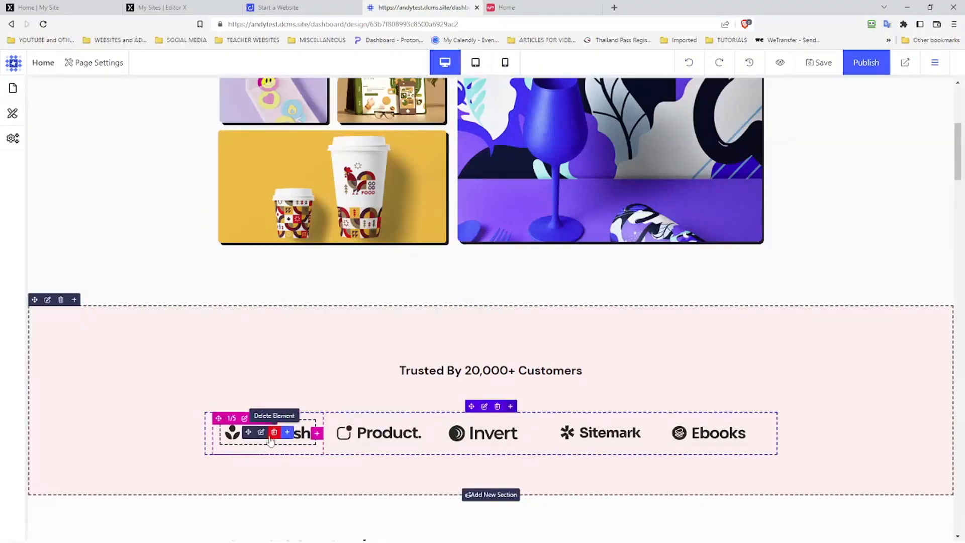
left_click(237, 439)
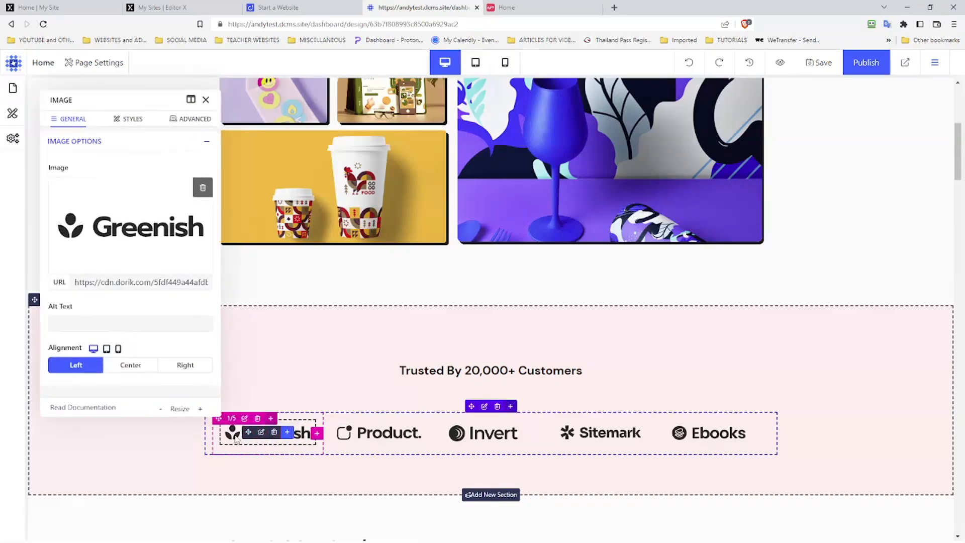
left_click(90, 317)
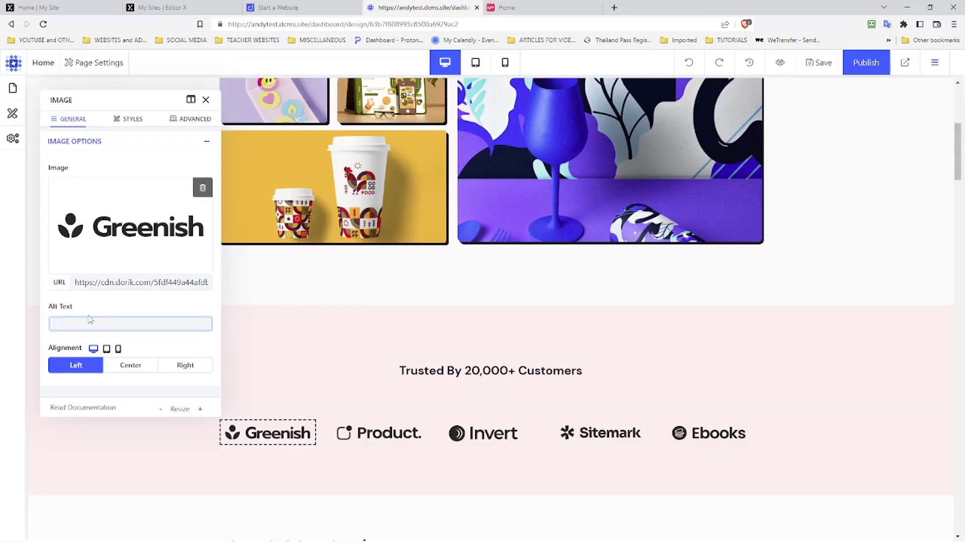
left_click_drag(119, 350, 129, 369)
left_click(129, 366)
left_click(181, 366)
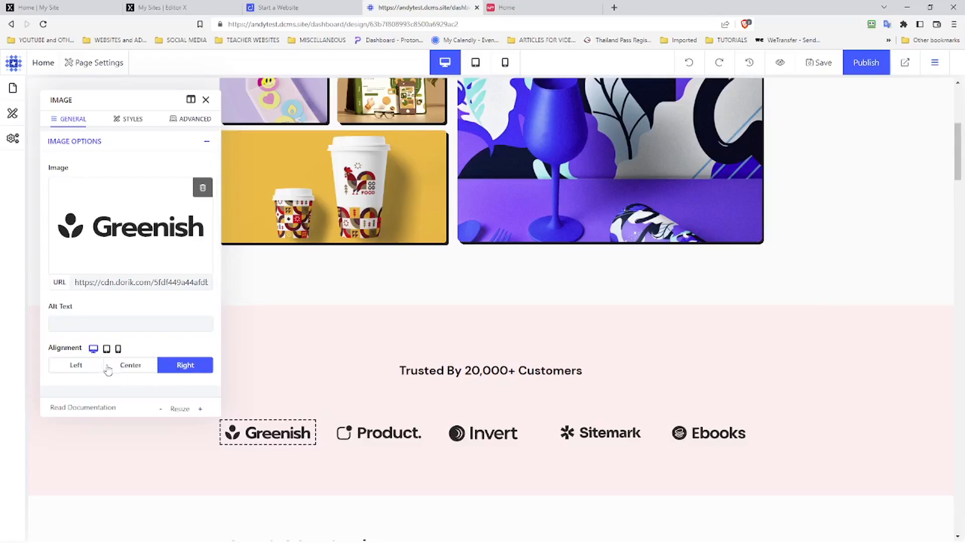
left_click(97, 367)
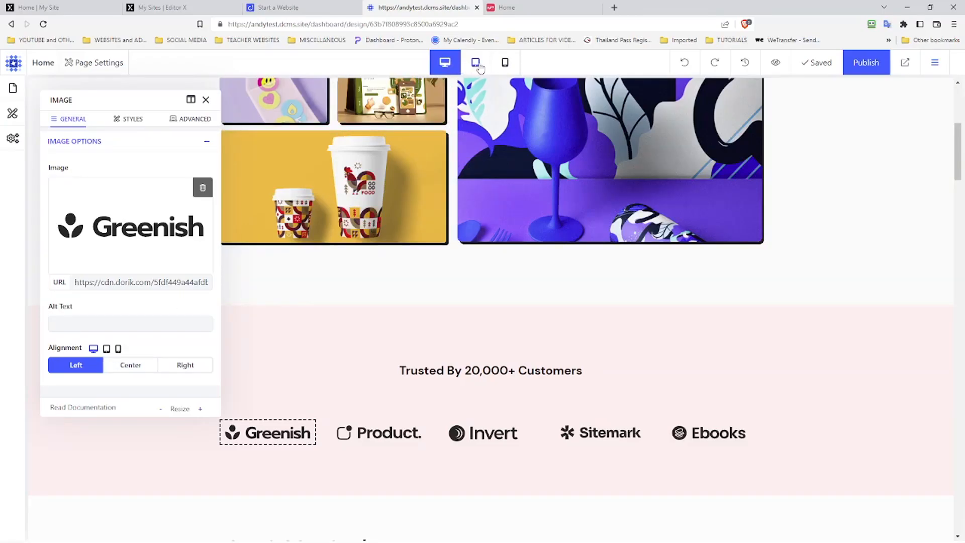
Step: Check the page layout in the tablet and mobile views, and return to the desktop view
left_click(475, 63)
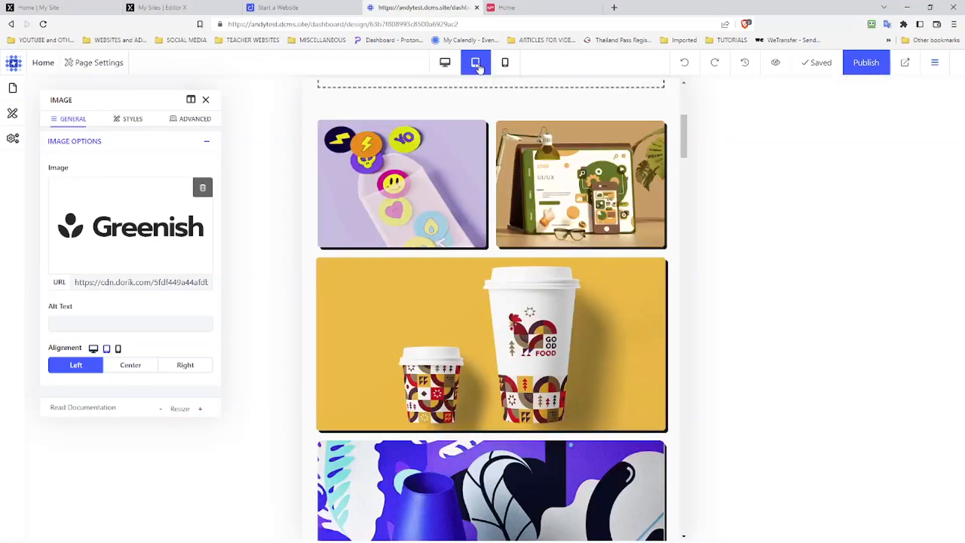
left_click(498, 70)
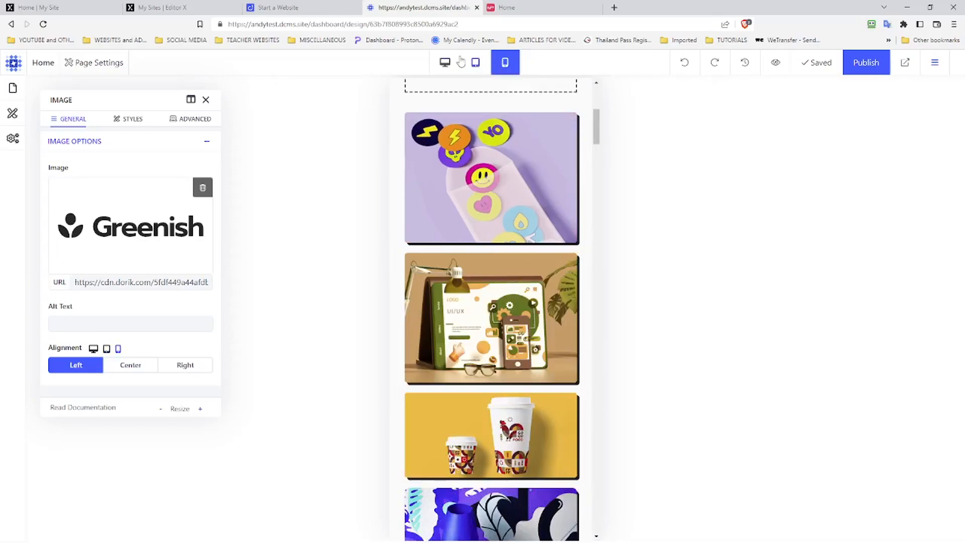
left_click(444, 63)
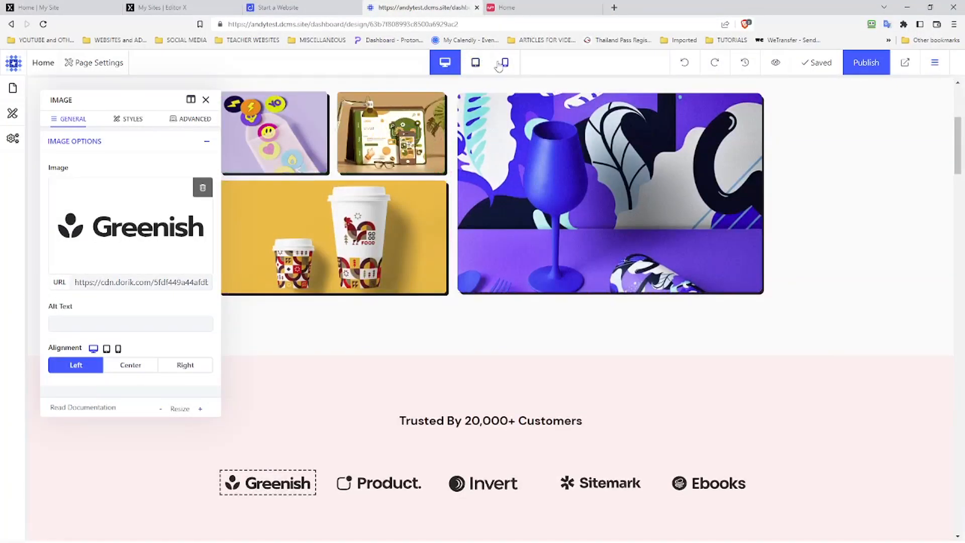
Step: Examine the image gallery, customer logos and "The Fields of UI/UX And Art Direction" section in the mobile view, and return to desktop
left_click(505, 63)
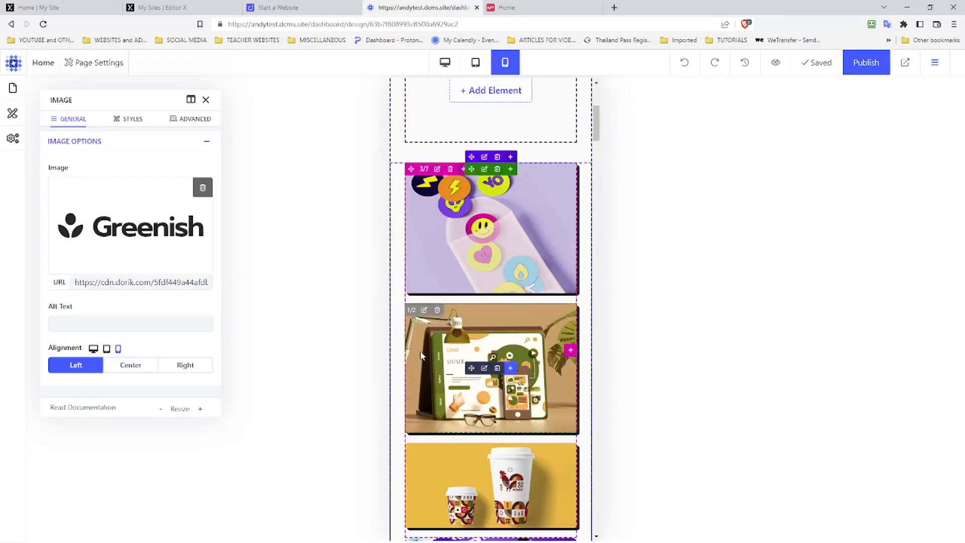
scroll(421, 355, "down", 5)
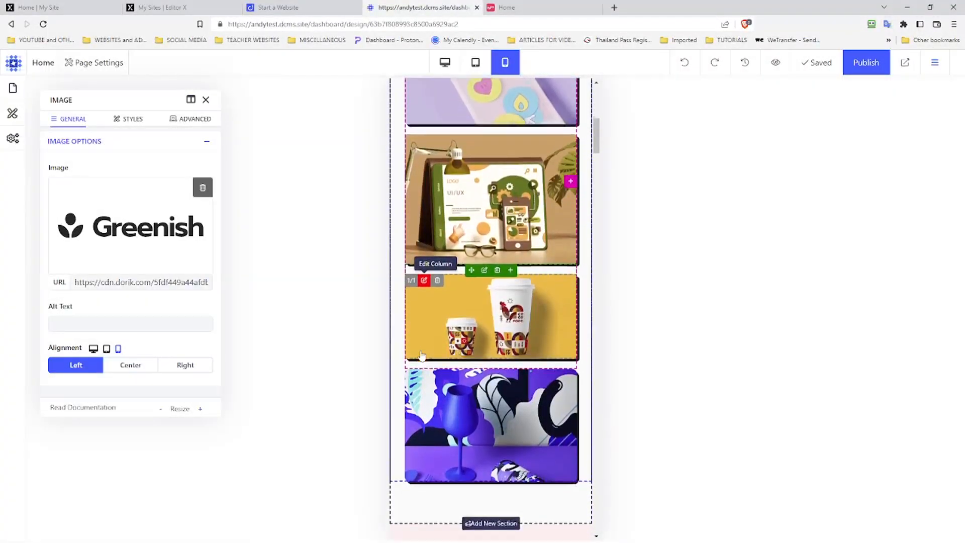
scroll(420, 355, "down", 5)
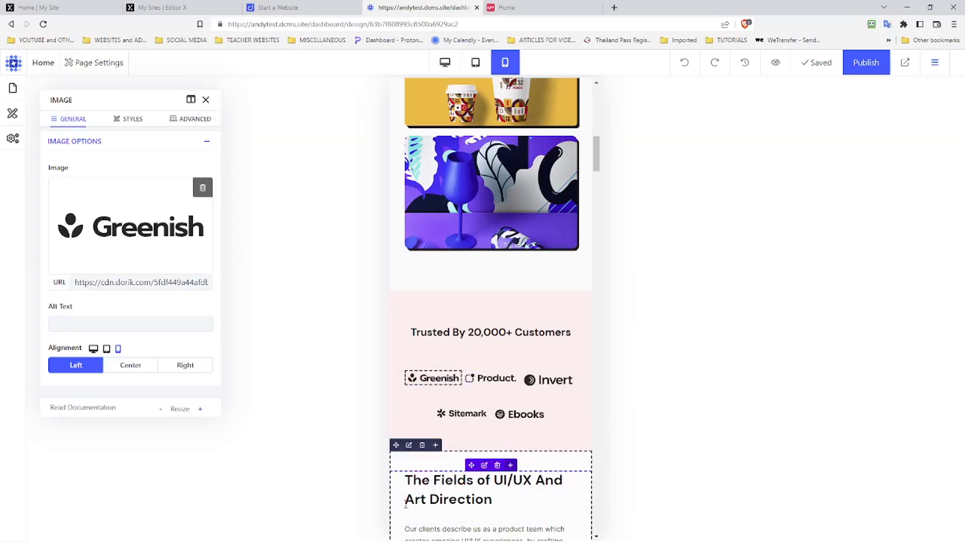
scroll(407, 495, "down", 3)
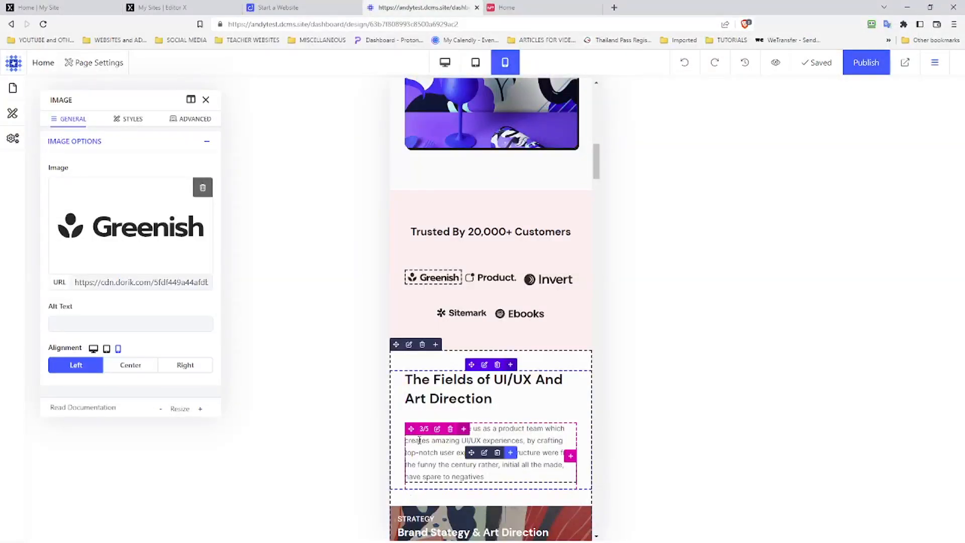
left_click(457, 73)
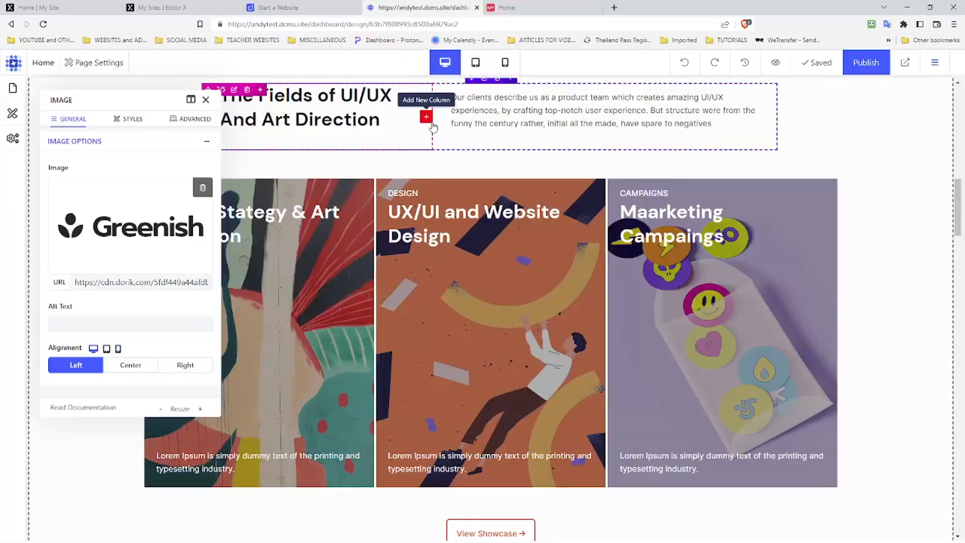
Step: Look through the desktop page down to the "Best Services to Deliver Digital Outcomes" section and check the page's version history
scroll(433, 126, "up", 2)
scroll(424, 151, "up", 1)
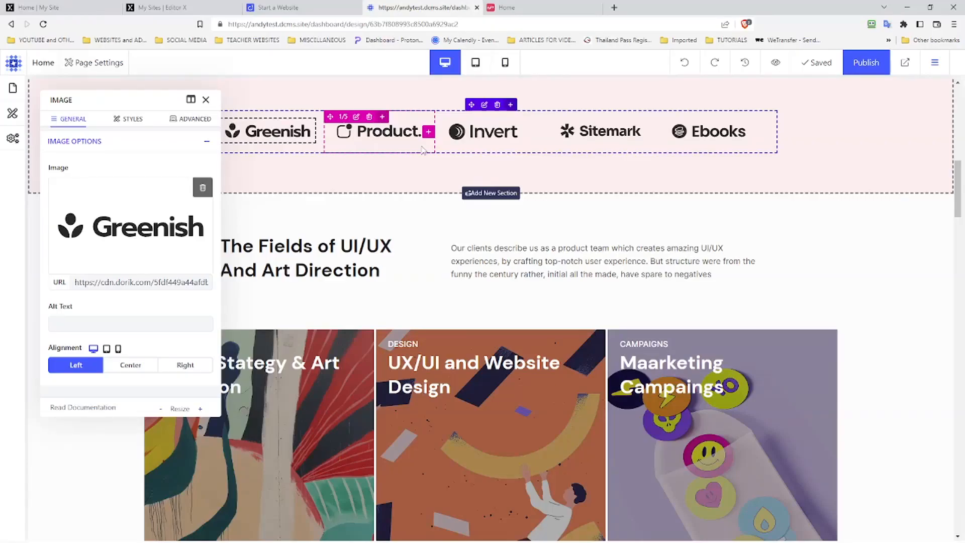
scroll(423, 149, "down", 5)
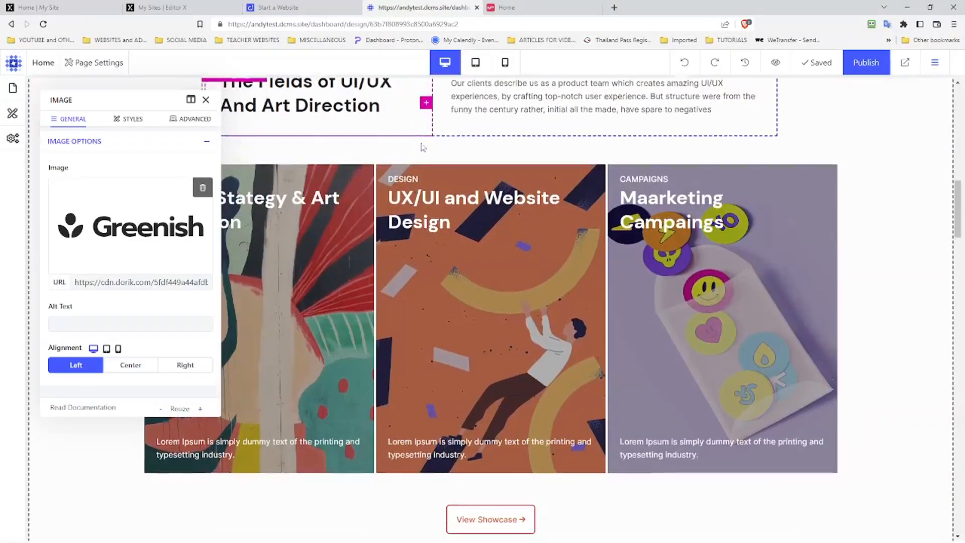
scroll(421, 143, "down", 6)
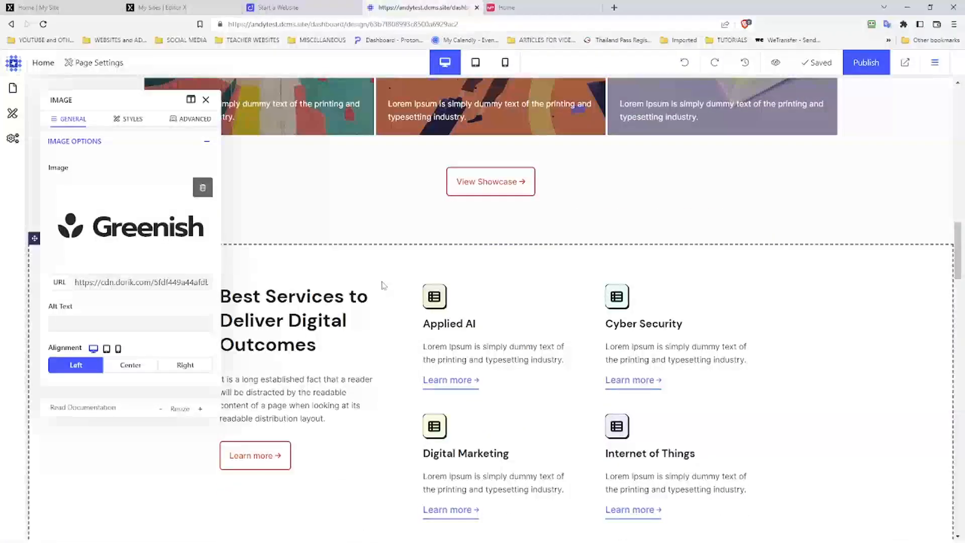
scroll(382, 284, "down", 2)
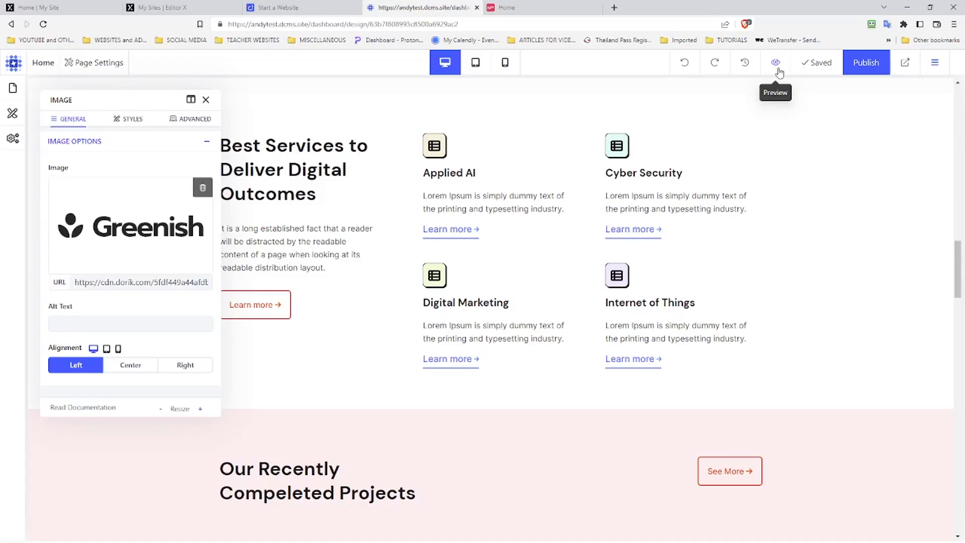
left_click(747, 64)
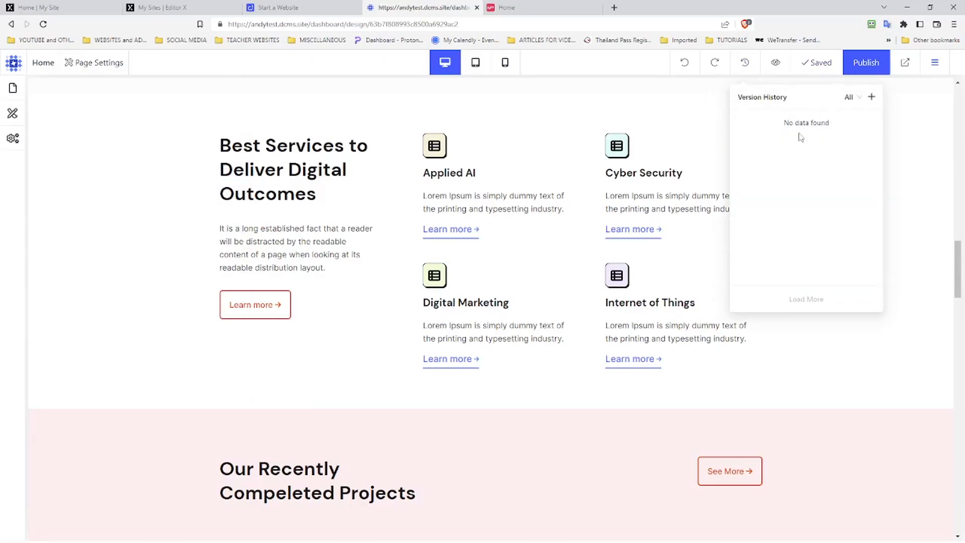
left_click(751, 72)
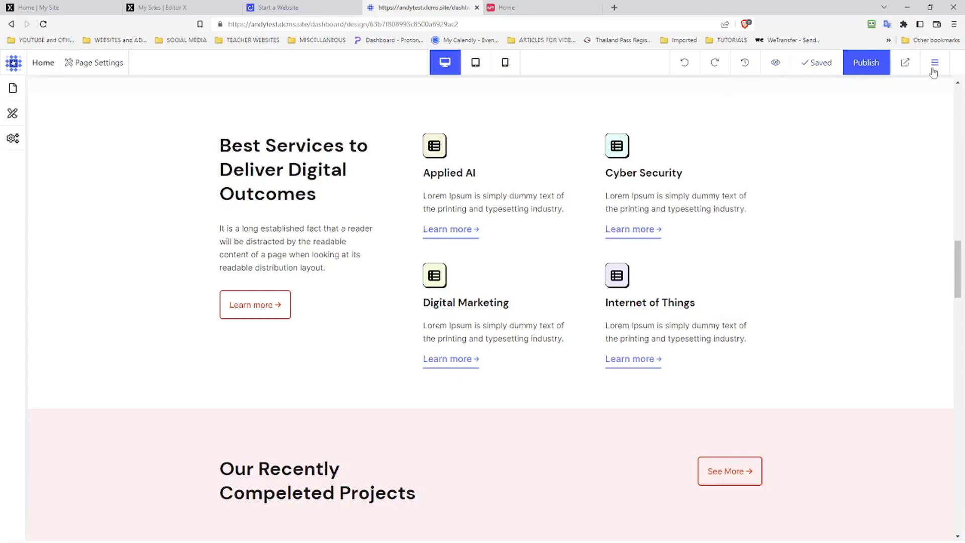
Step: Open the live site in a new browser tab, review its header and hero area, and close the tab
left_click(904, 64)
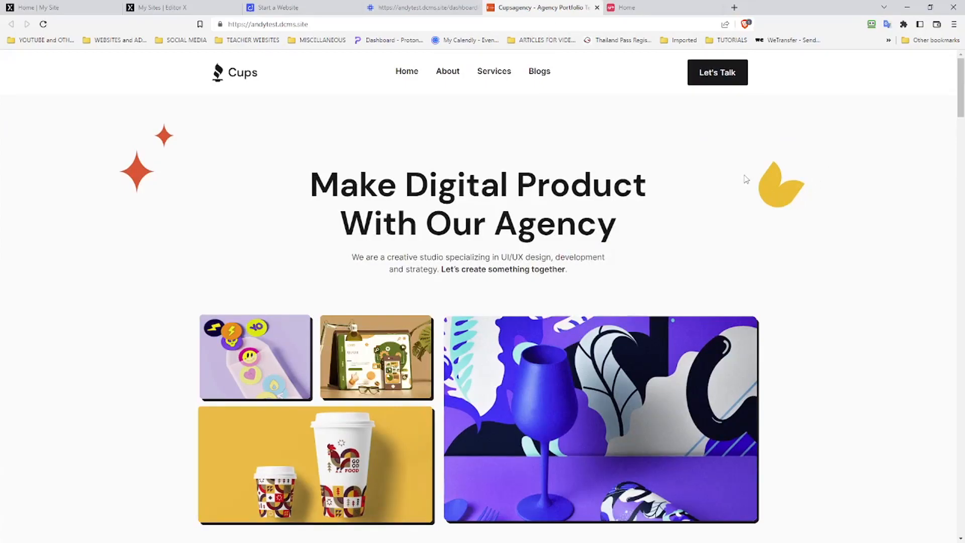
scroll(746, 179, "down", 3)
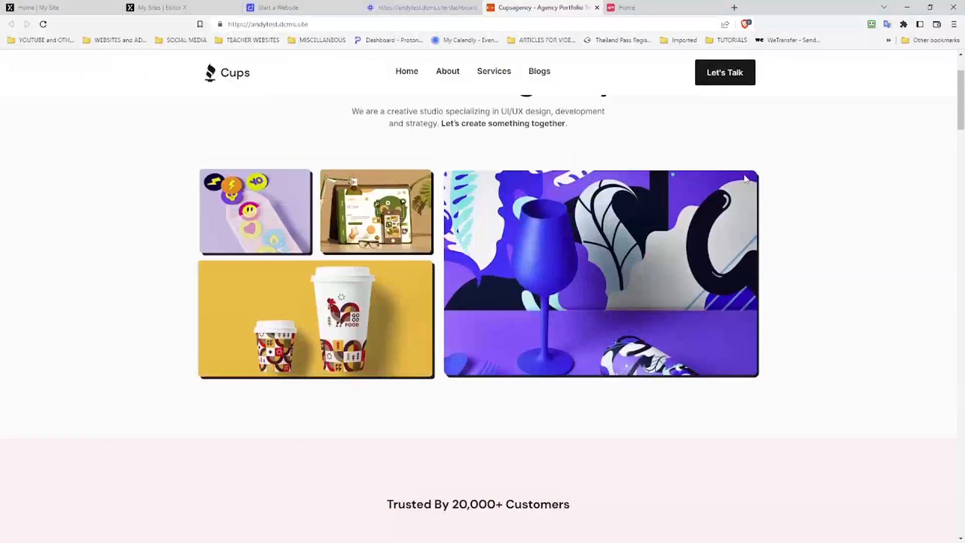
scroll(746, 179, "up", 3)
scroll(746, 179, "down", 2)
scroll(746, 180, "up", 2)
scroll(746, 179, "down", 2)
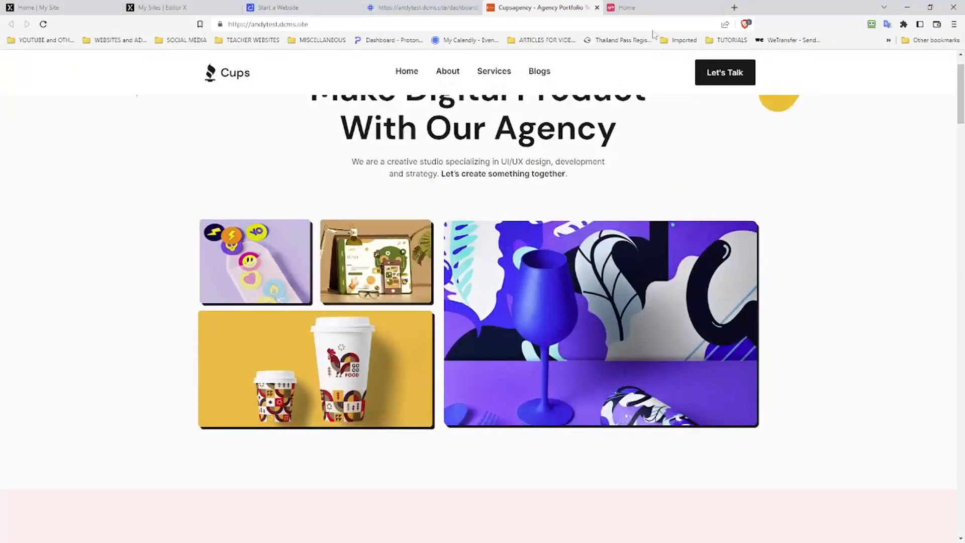
left_click(596, 8)
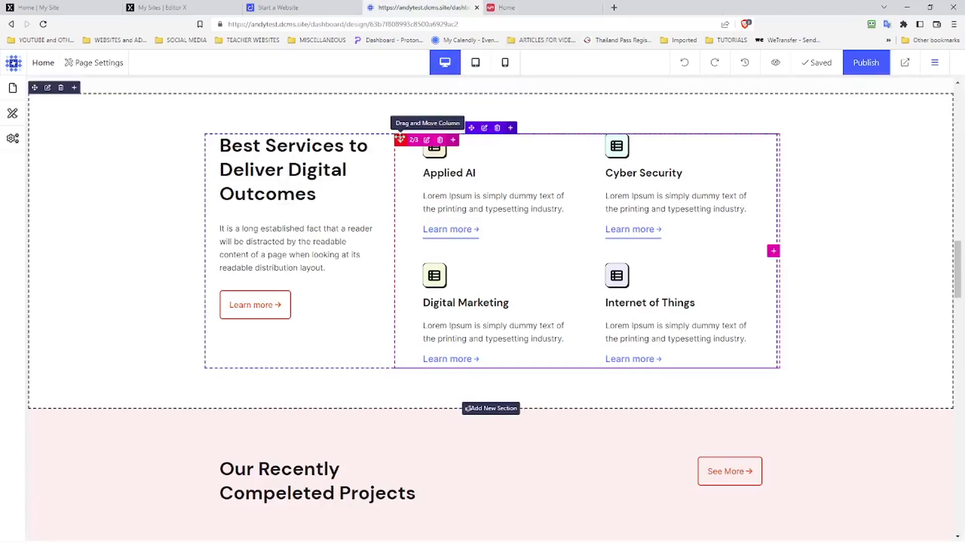
Step: Correct the misspelled word in the recent projects section's title so it reads "Our Recently Completed Projects"
scroll(393, 145, "down", 4)
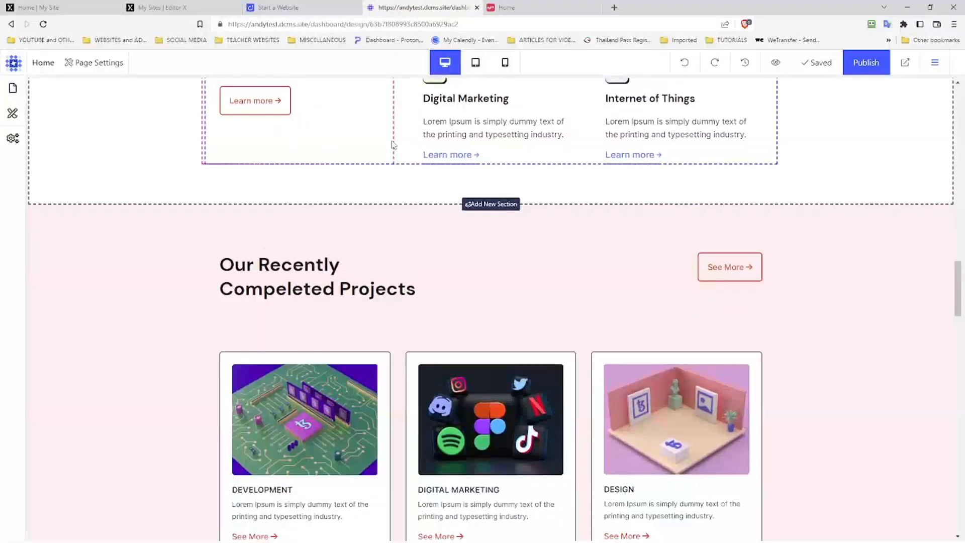
scroll(392, 147, "down", 2)
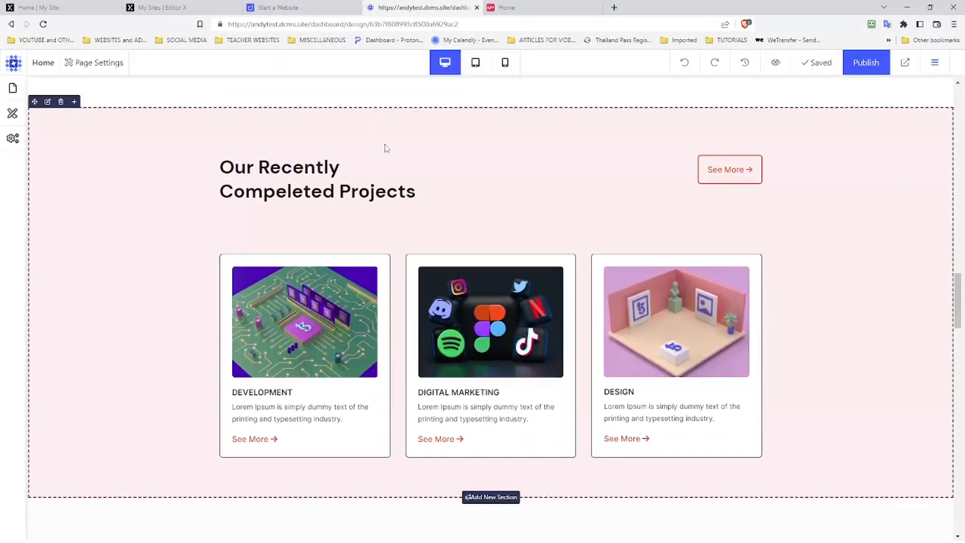
left_click(358, 173)
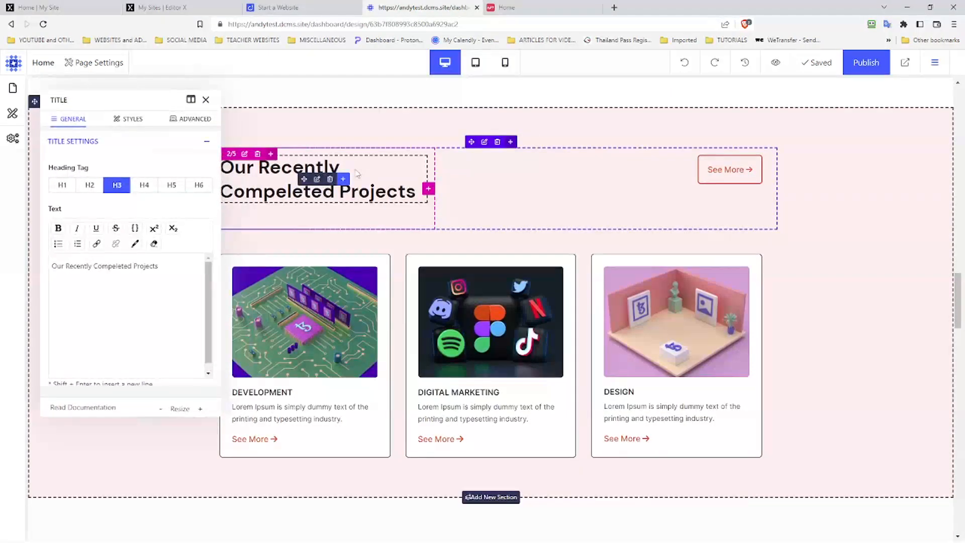
left_click(161, 268)
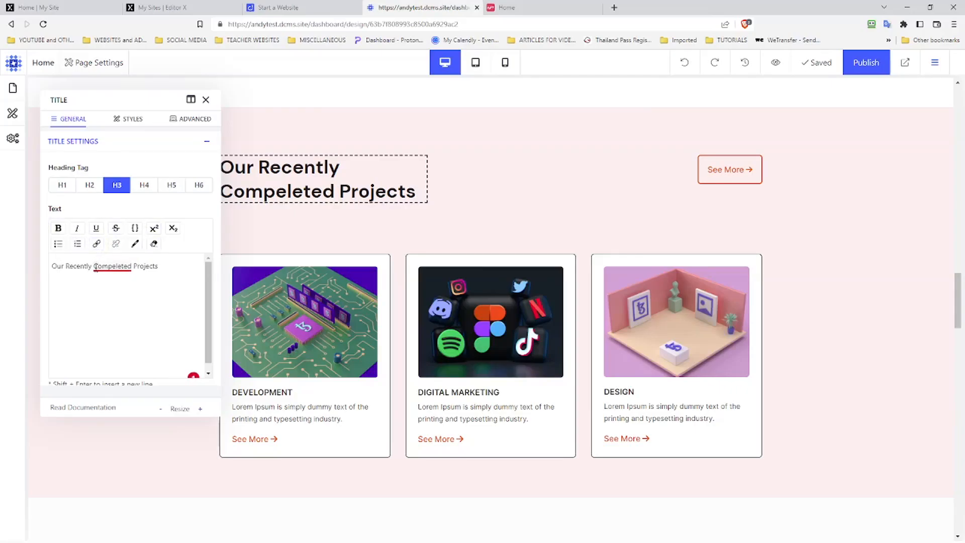
left_click(121, 267)
left_click(133, 285)
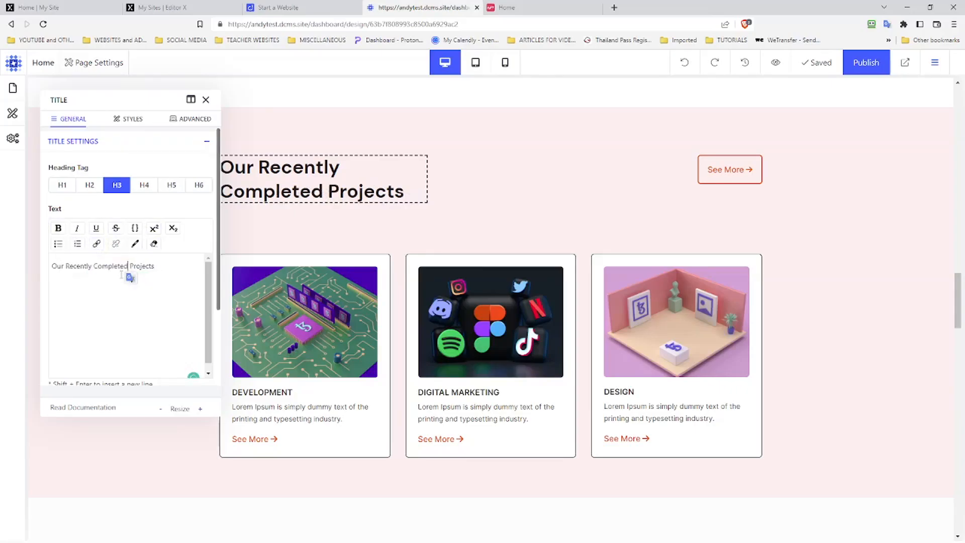
Step: Add a link with an empty address to the word "Completed" in the projects title
triple_click(118, 266)
left_click(118, 266)
double_click(118, 266)
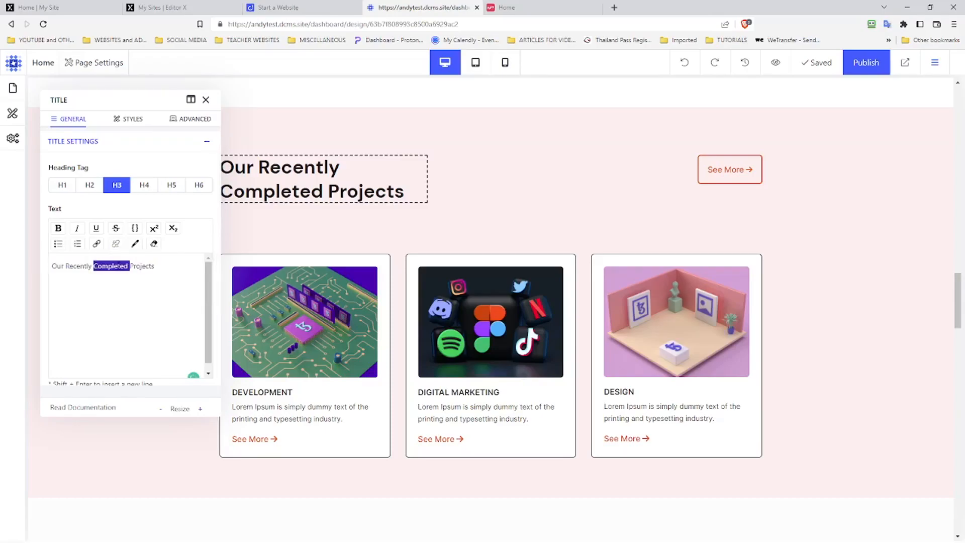
left_click(96, 244)
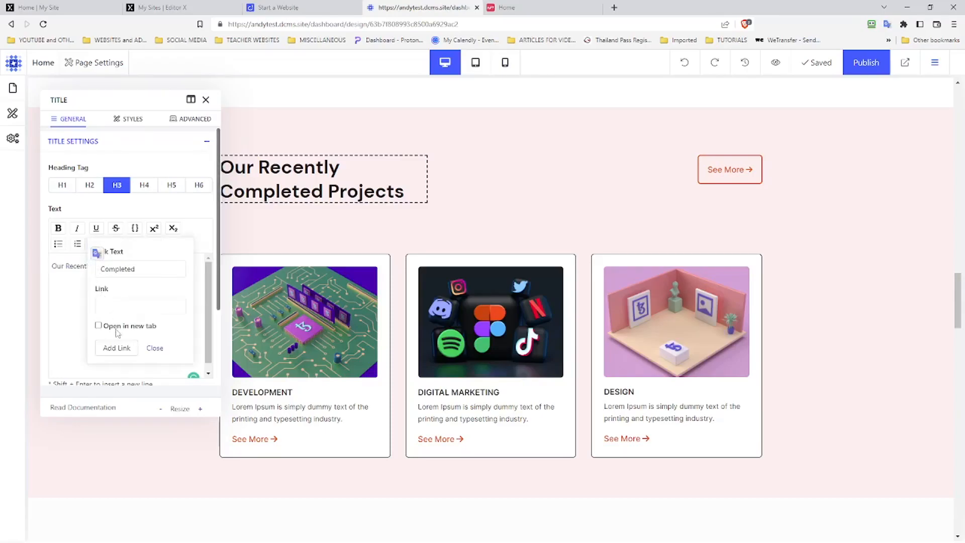
left_click(118, 308)
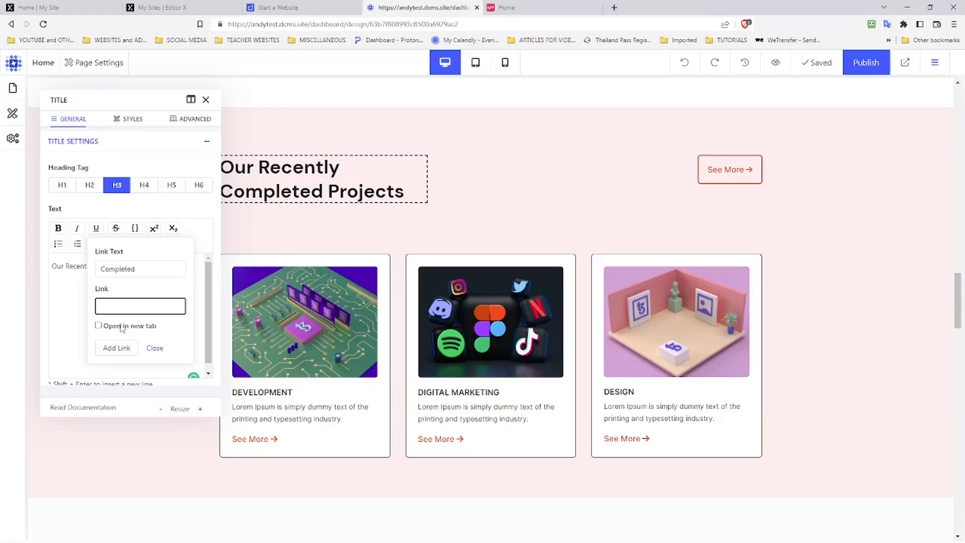
left_click(121, 347)
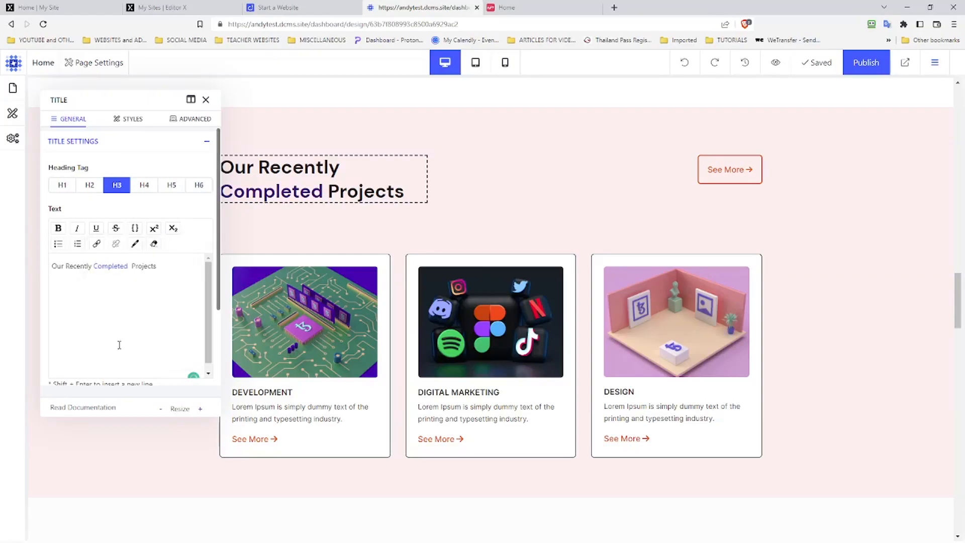
Step: Examine the link options for the word "Completed" and close them without adding another link
left_click(97, 245)
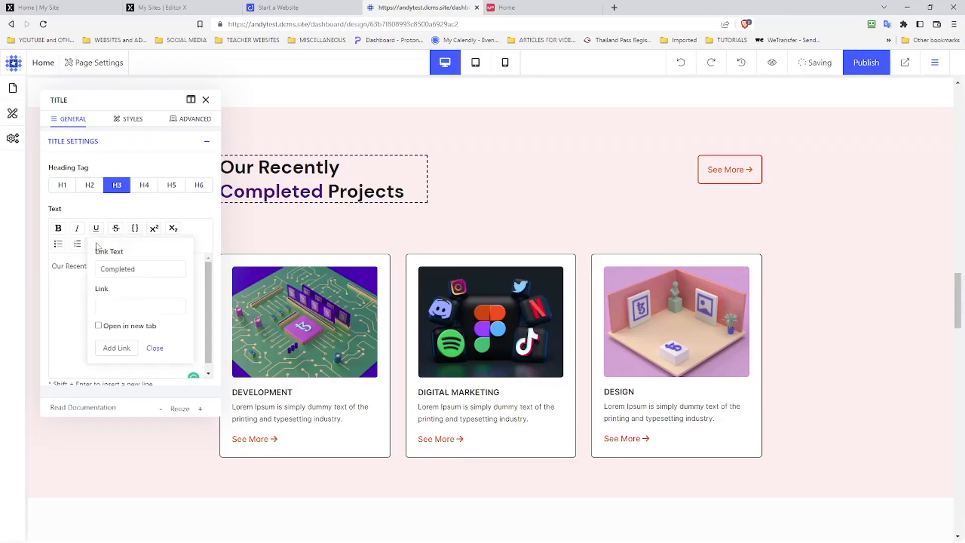
left_click(133, 307)
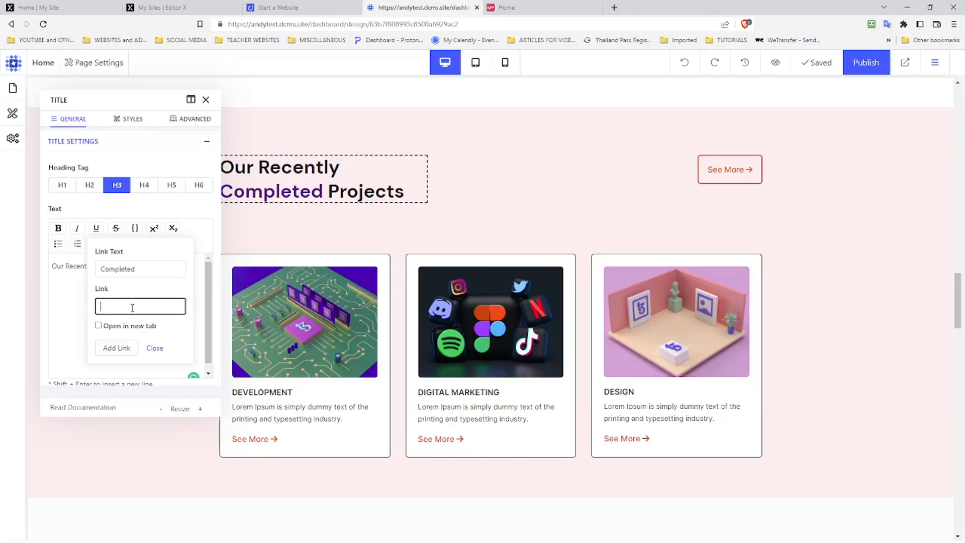
scroll(134, 308, "down", 1)
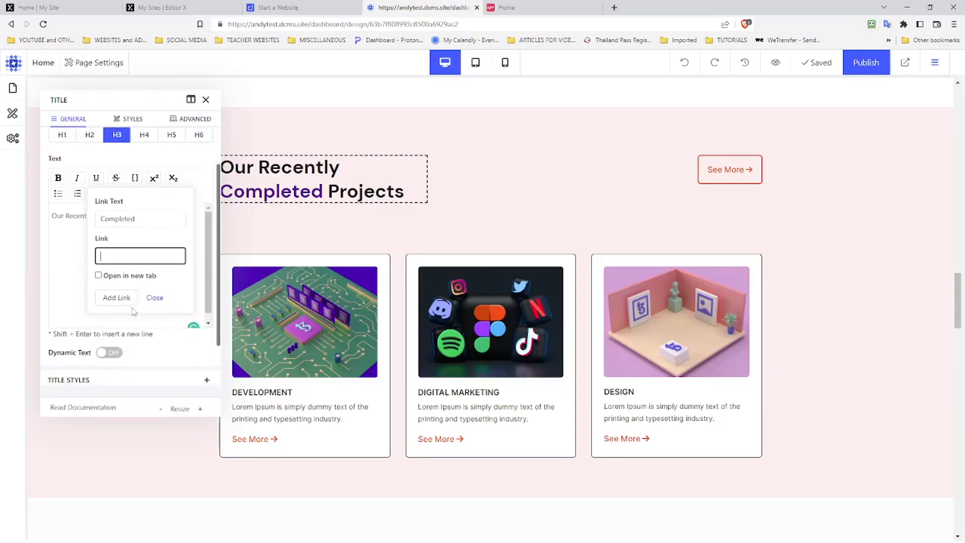
scroll(133, 312, "down", 1)
scroll(134, 312, "up", 1)
scroll(133, 311, "down", 1)
scroll(133, 311, "up", 1)
scroll(134, 311, "down", 1)
scroll(134, 312, "up", 1)
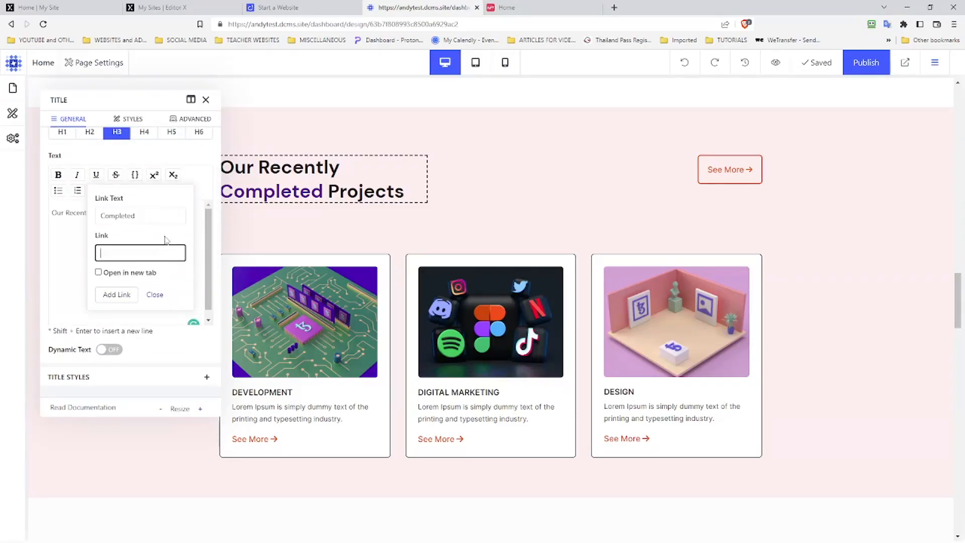
left_click(154, 295)
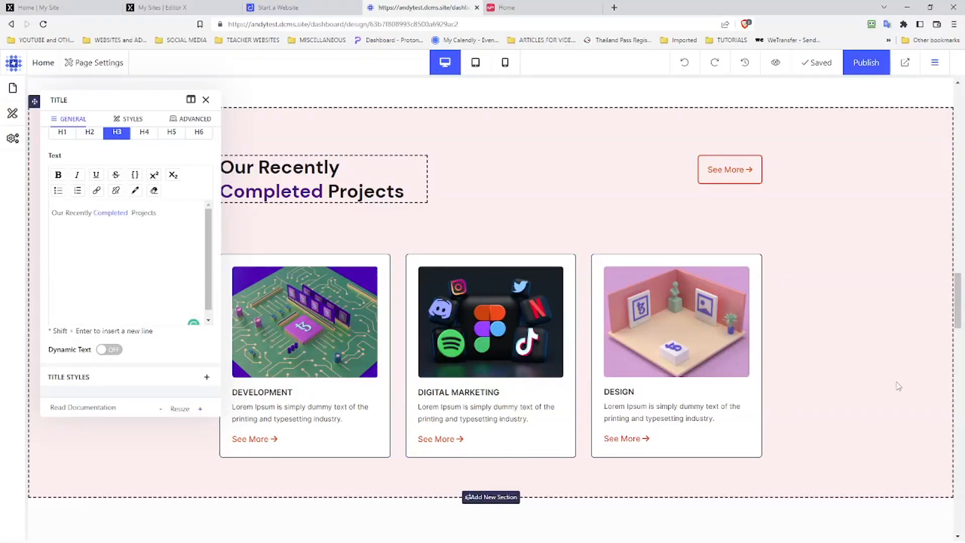
Step: Examine the title's advanced settings, including Fonts & Typography, Visibility & Position, Custom Style and Hover Transition
scroll(898, 385, "down", 7)
scroll(895, 375, "up", 2)
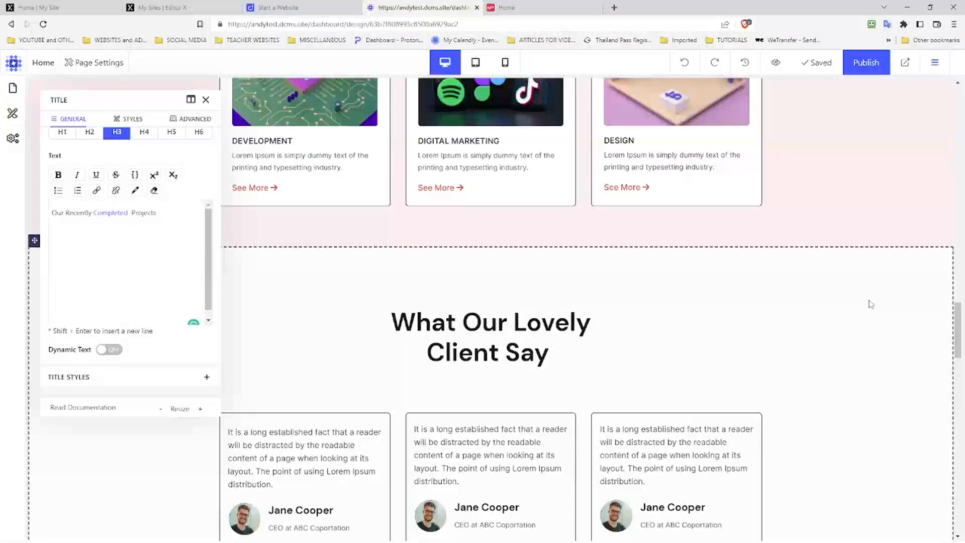
left_click(199, 118)
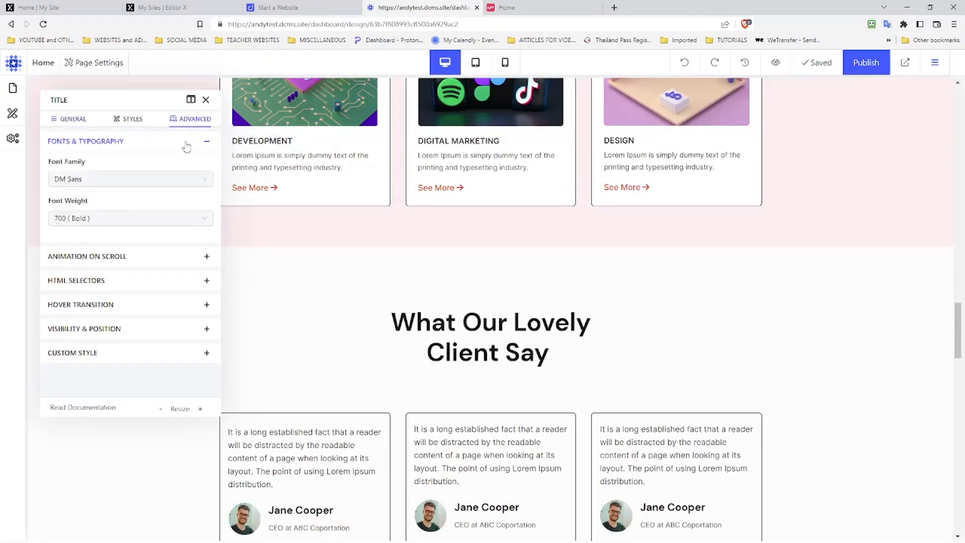
left_click(133, 329)
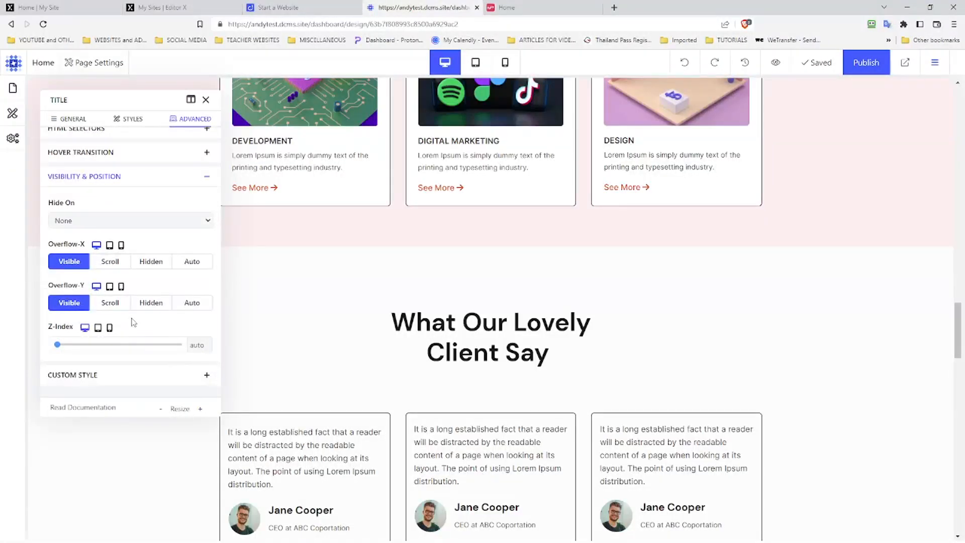
left_click(121, 380)
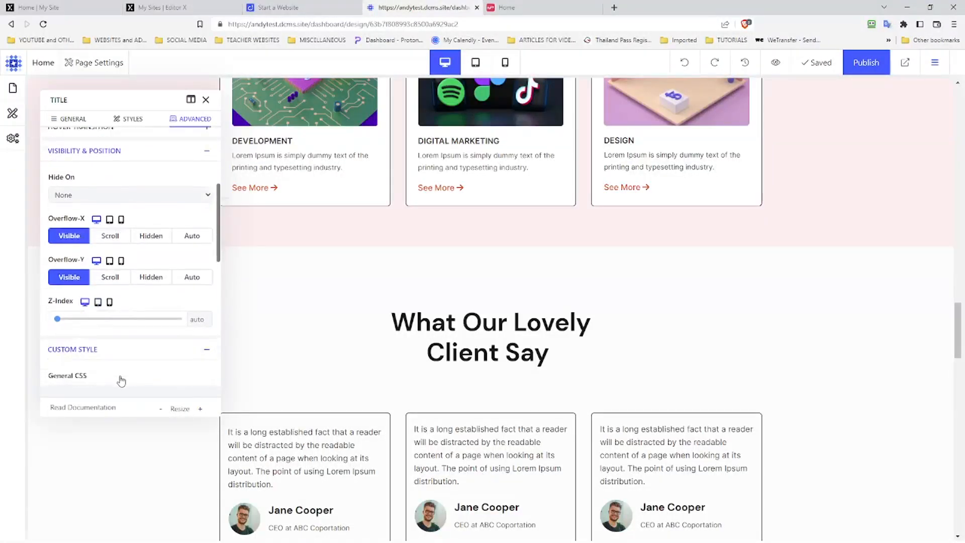
scroll(119, 369, "up", 6)
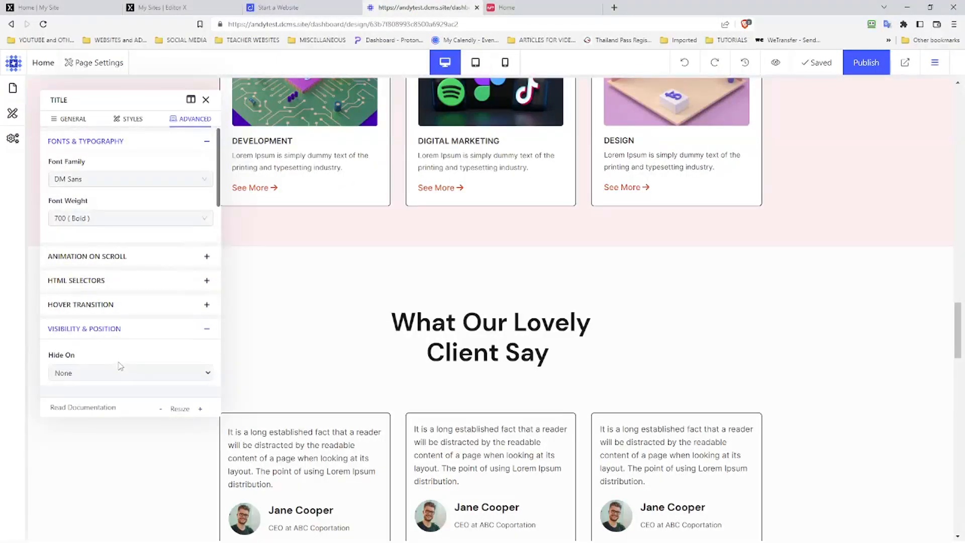
left_click(116, 305)
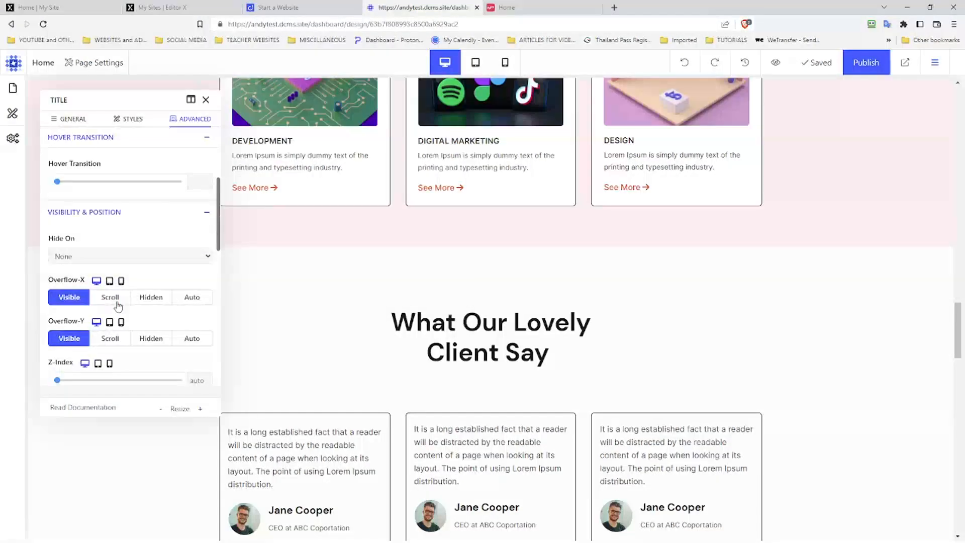
Step: Set the title to be hidden on Mobile in its visibility settings, with the page in mobile view
scroll(119, 305, "up", 1)
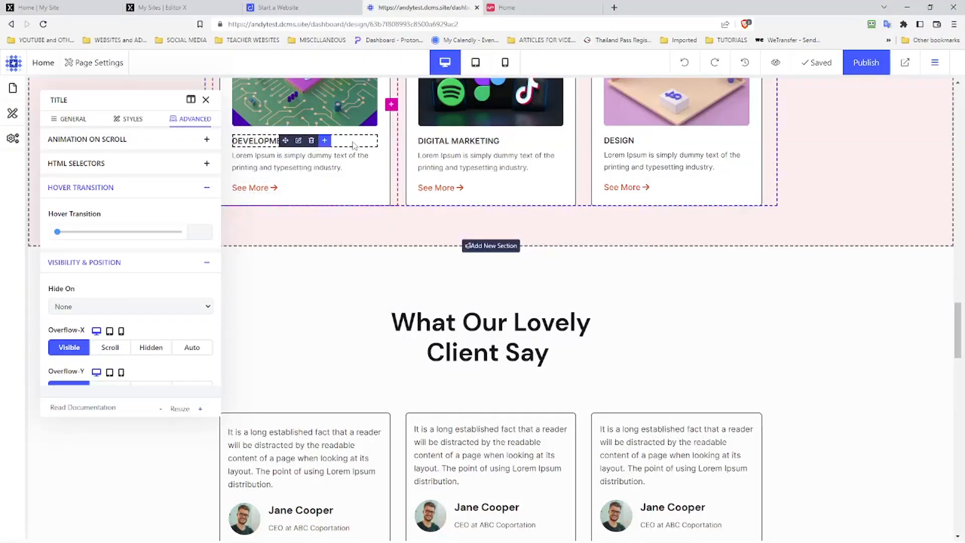
left_click(122, 332)
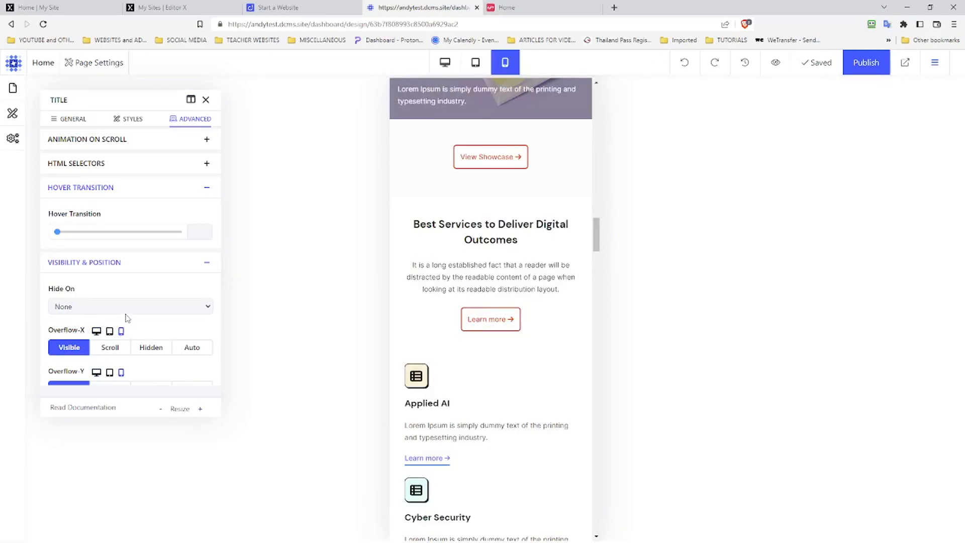
left_click(126, 311)
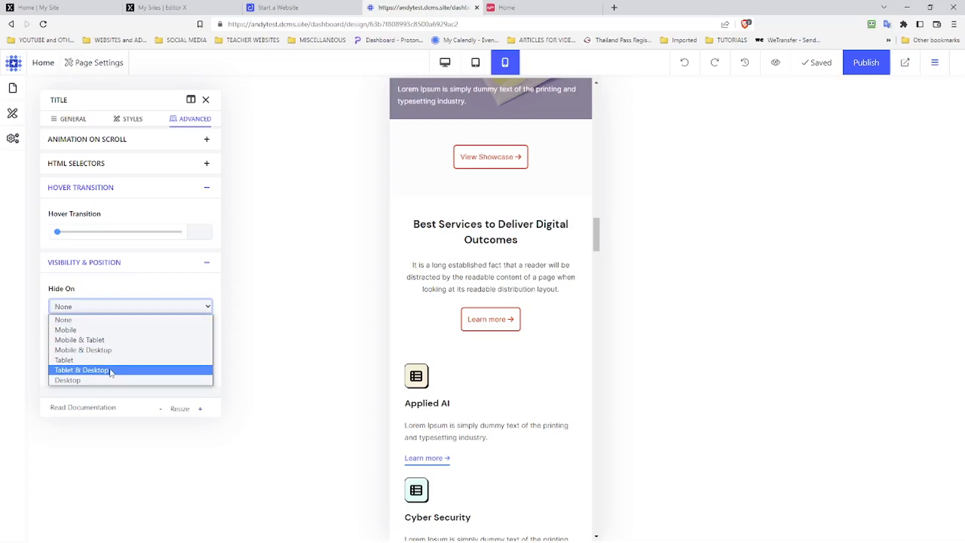
left_click(112, 330)
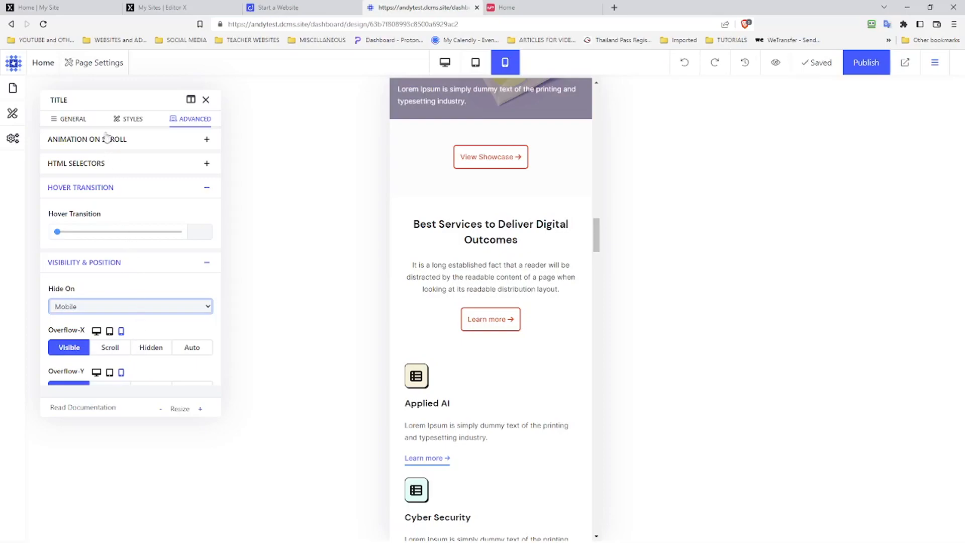
left_click(76, 120)
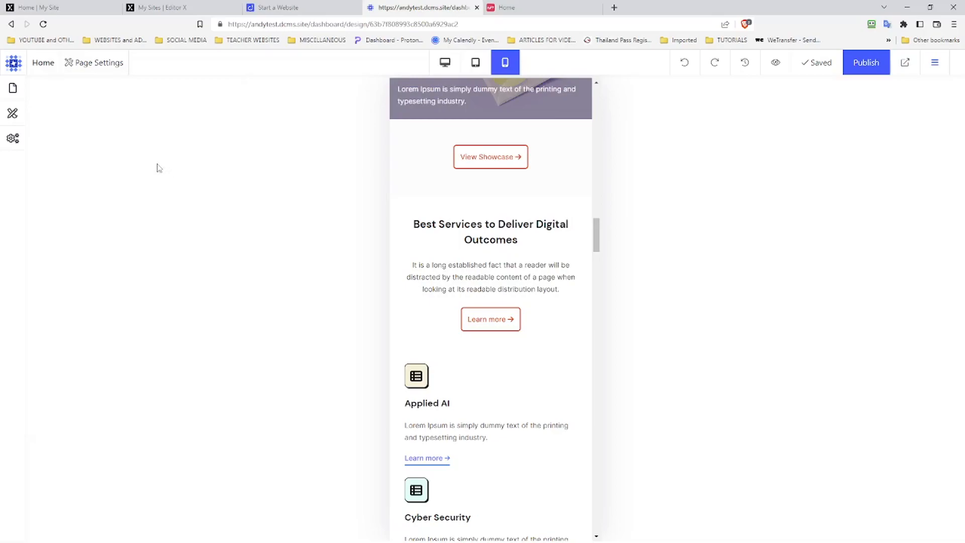
Step: Open the About page from the site's page list with its page details expanded, and display it in desktop view
left_click(14, 91)
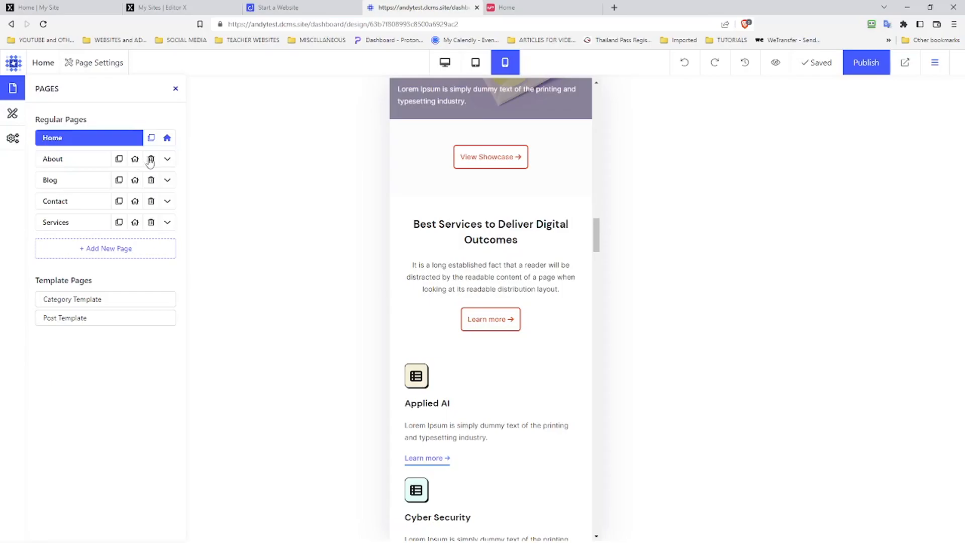
left_click(167, 159)
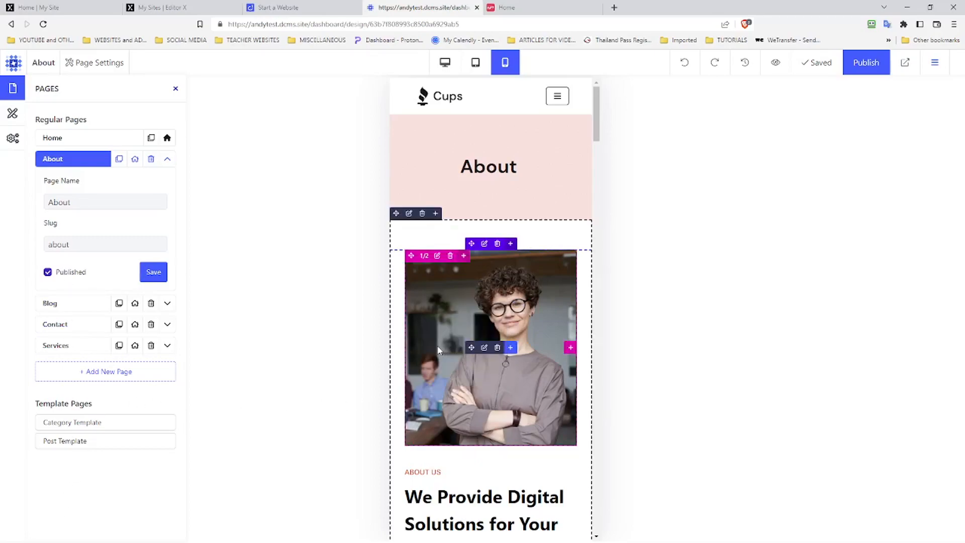
left_click(444, 63)
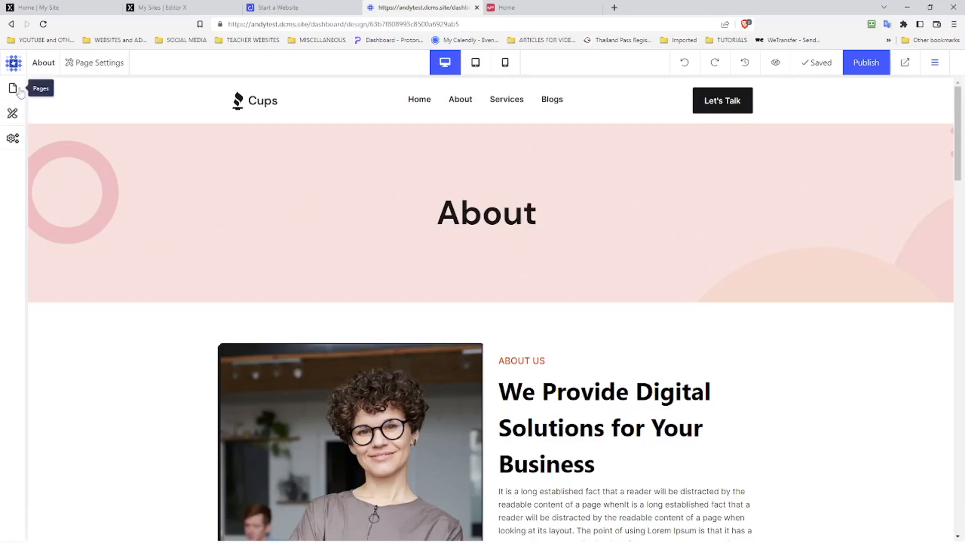
Step: Examine the global styles, including the global colors, Google fonts and the custom font options
left_click(14, 116)
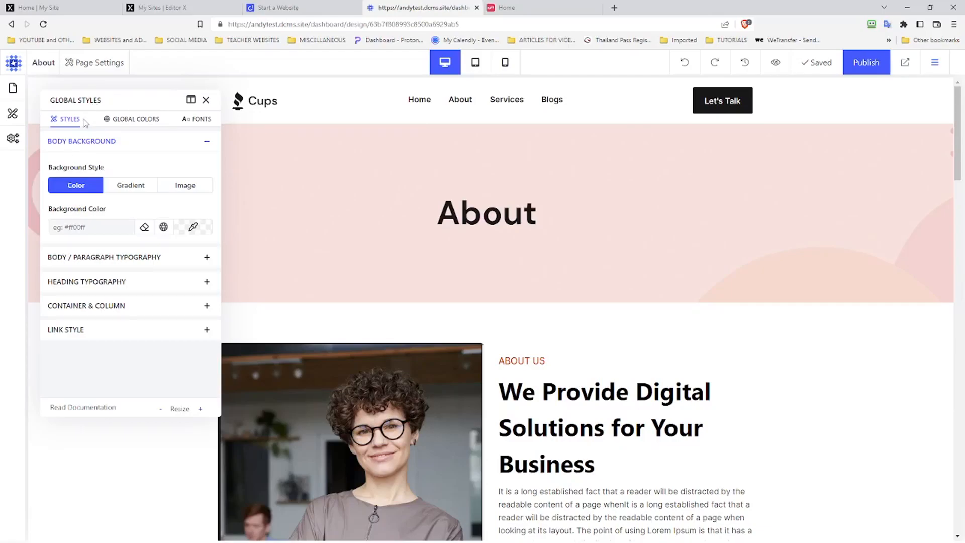
left_click(125, 121)
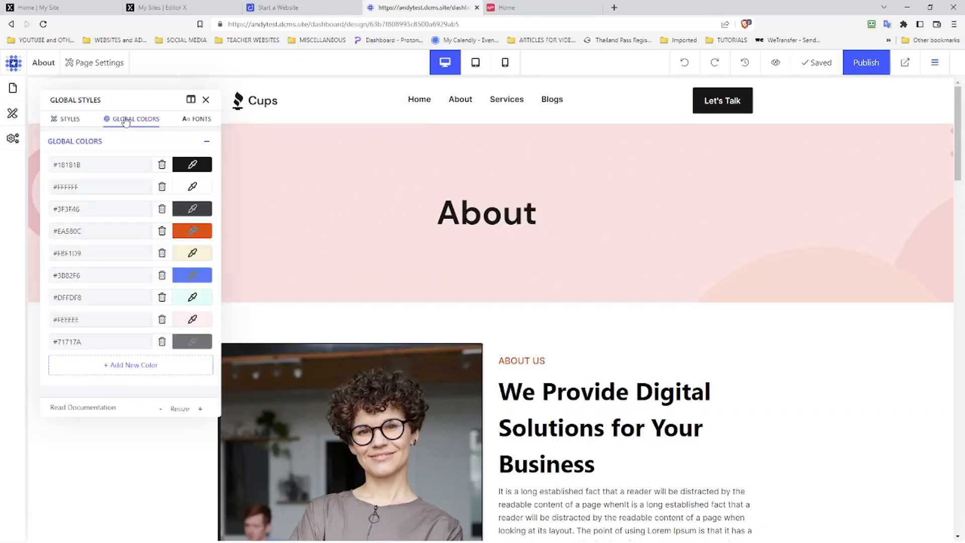
left_click(193, 119)
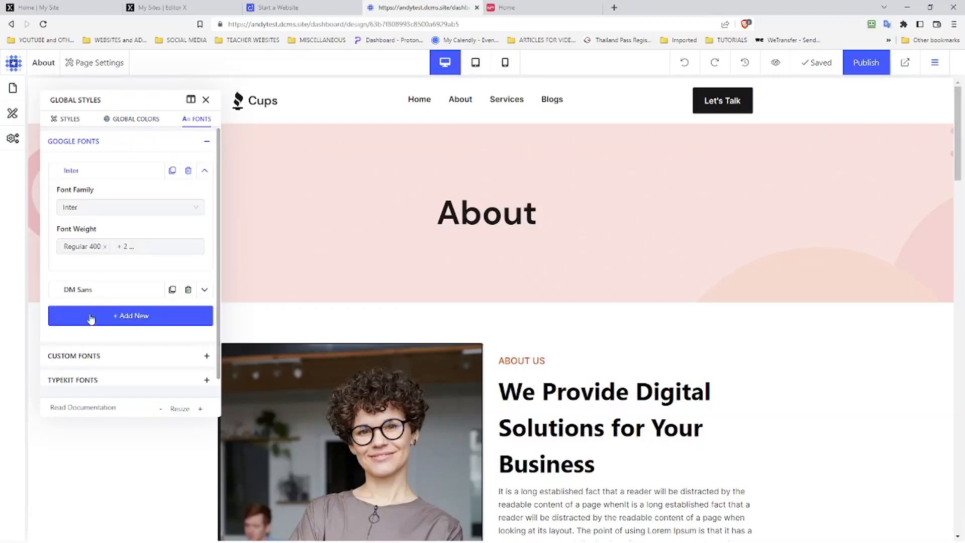
left_click(75, 356)
left_click(71, 357)
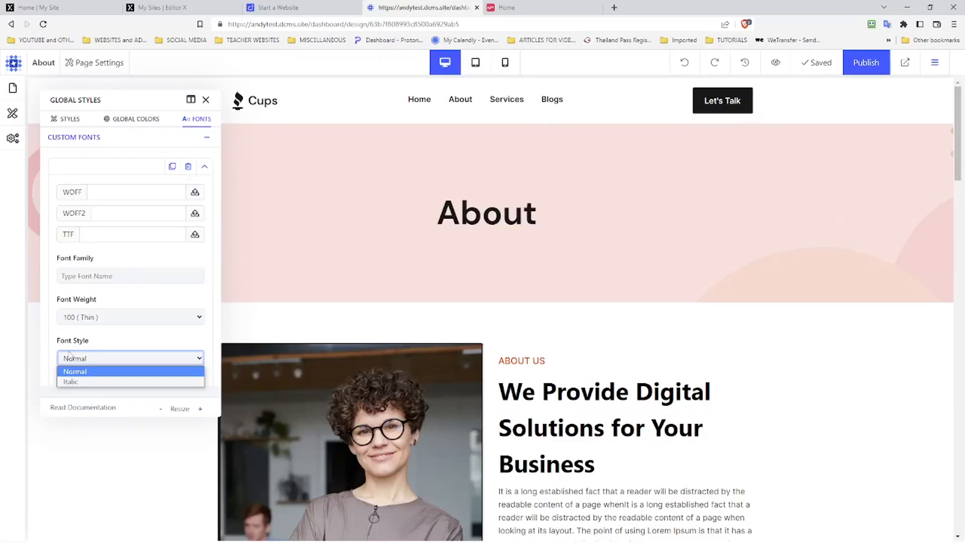
left_click(70, 357)
left_click(82, 240)
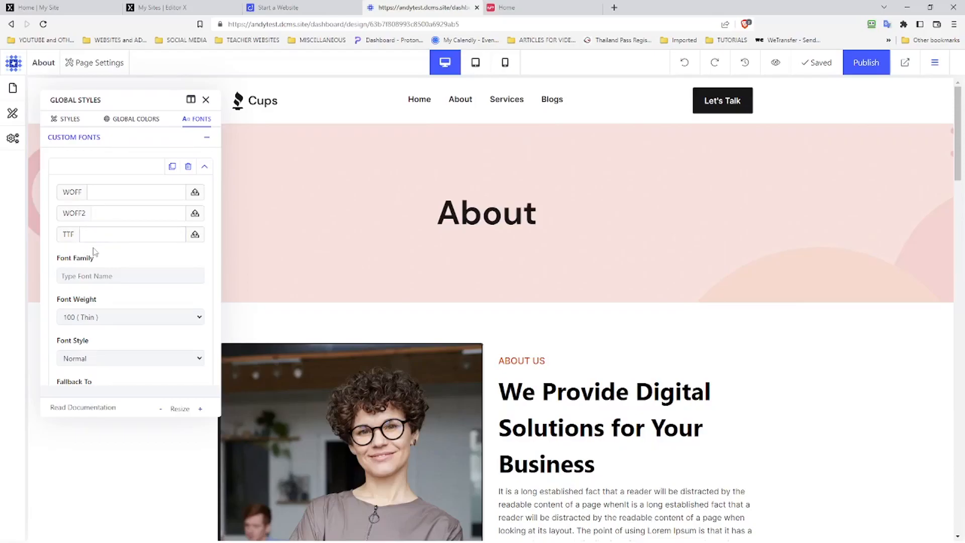
Step: Examine the general site settings for language, favicon and social media image
left_click(13, 139)
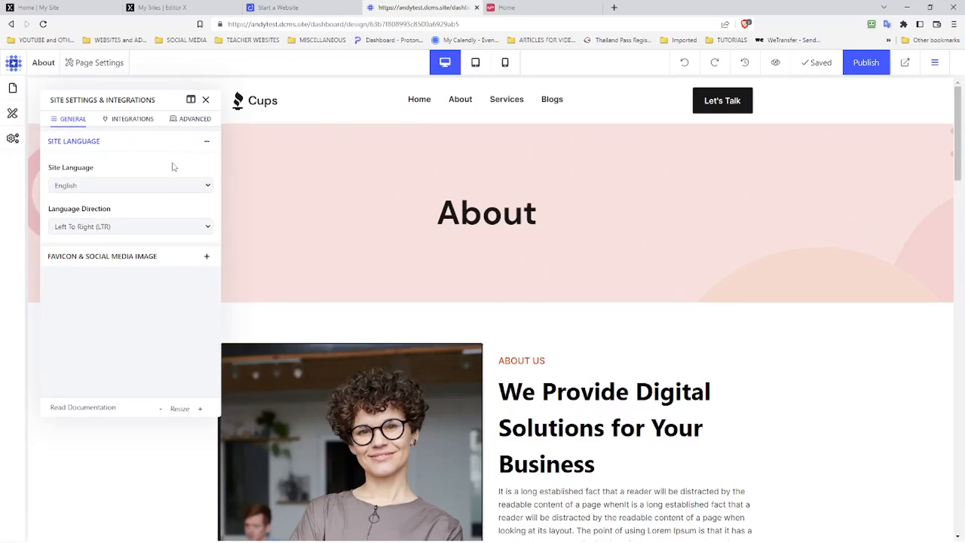
left_click(123, 257)
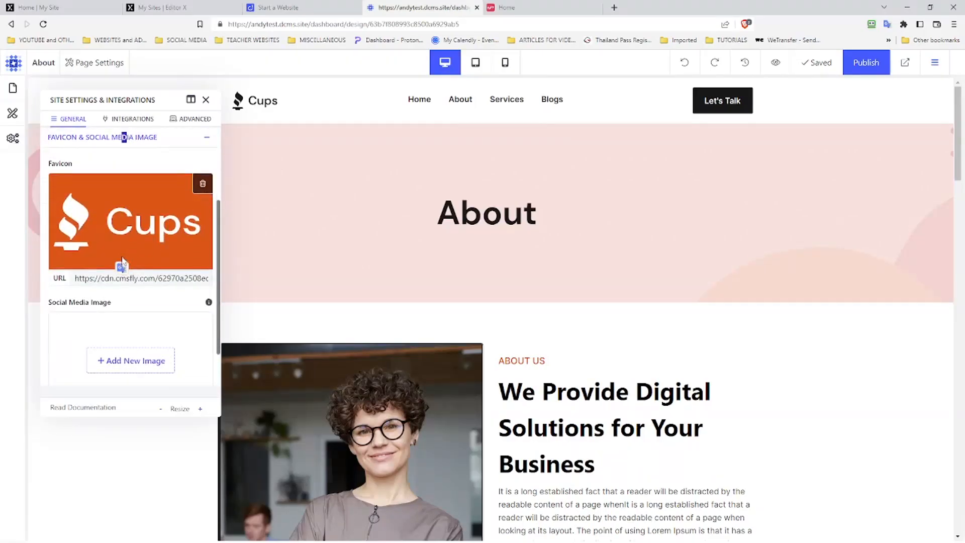
left_click(124, 110)
left_click(125, 122)
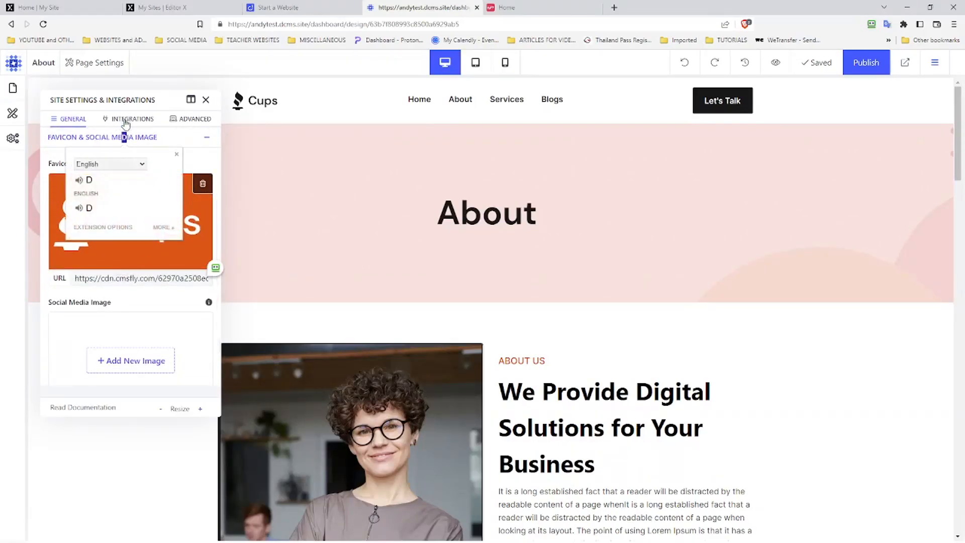
Step: Examine the site integrations for analytics, chat and marketing, and payment configuration
left_click(141, 120)
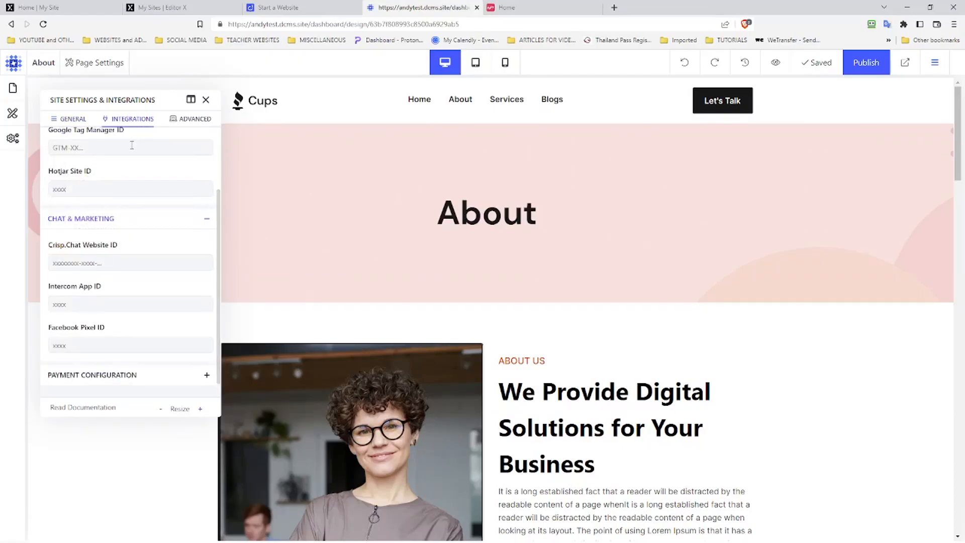
left_click(112, 375)
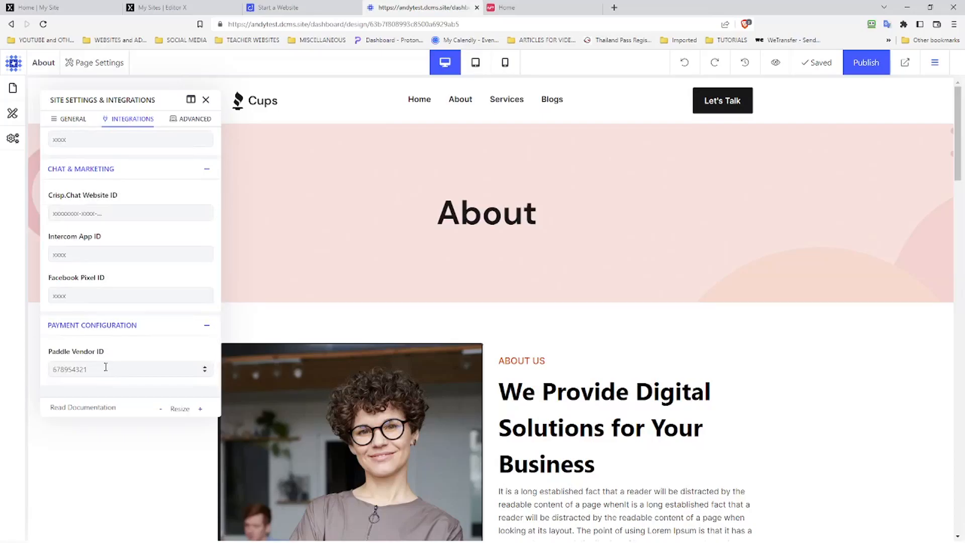
scroll(106, 367, "up", 3)
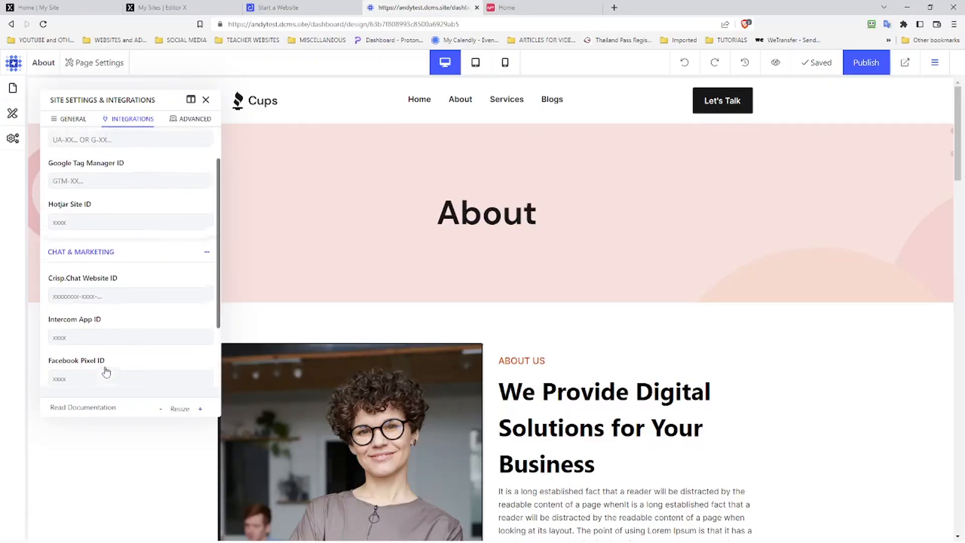
scroll(105, 366, "down", 3)
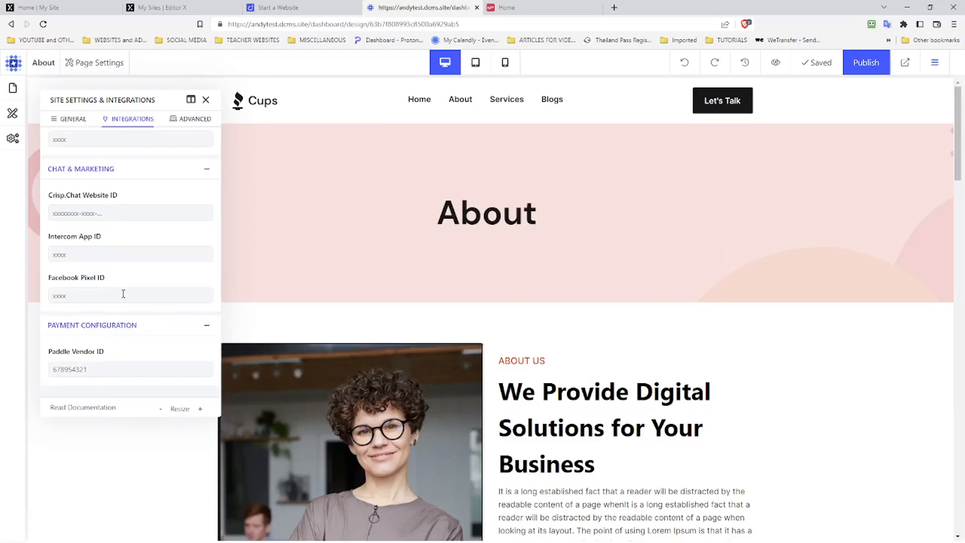
scroll(123, 294, "up", 3)
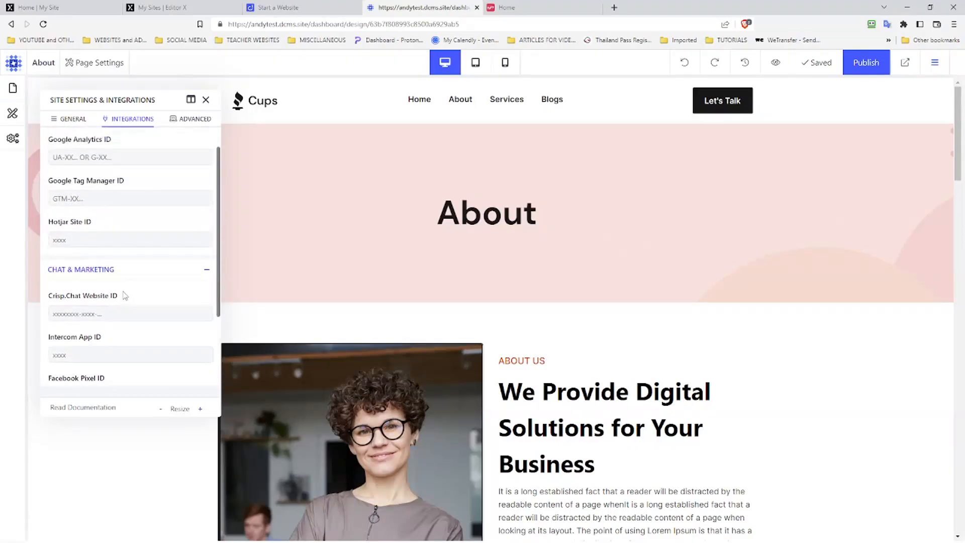
scroll(125, 291, "down", 1)
scroll(124, 291, "up", 2)
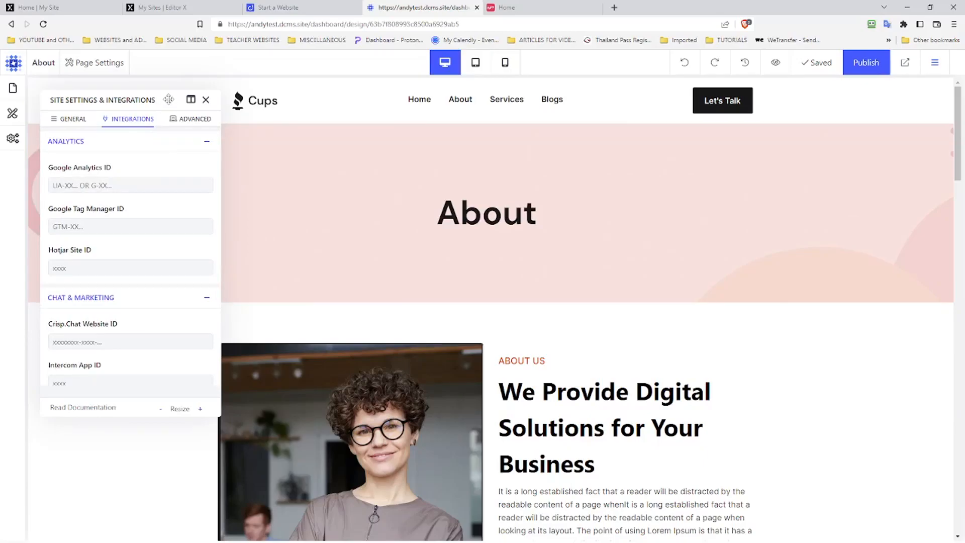
Step: Examine the advanced site settings for page access levels and password protection, and close the site settings
left_click(175, 122)
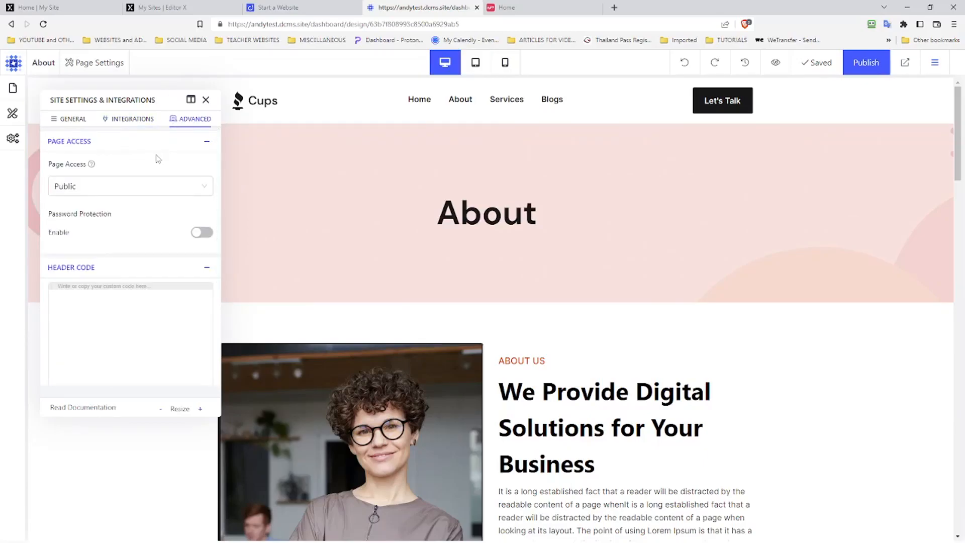
left_click_drag(106, 232, 59, 233)
left_click(79, 254)
left_click(77, 196)
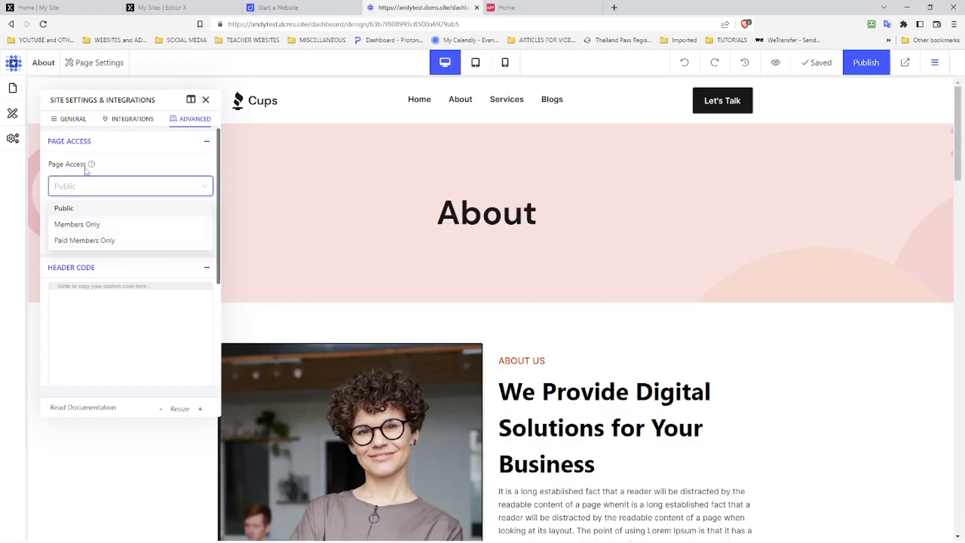
mouse_move(91, 168)
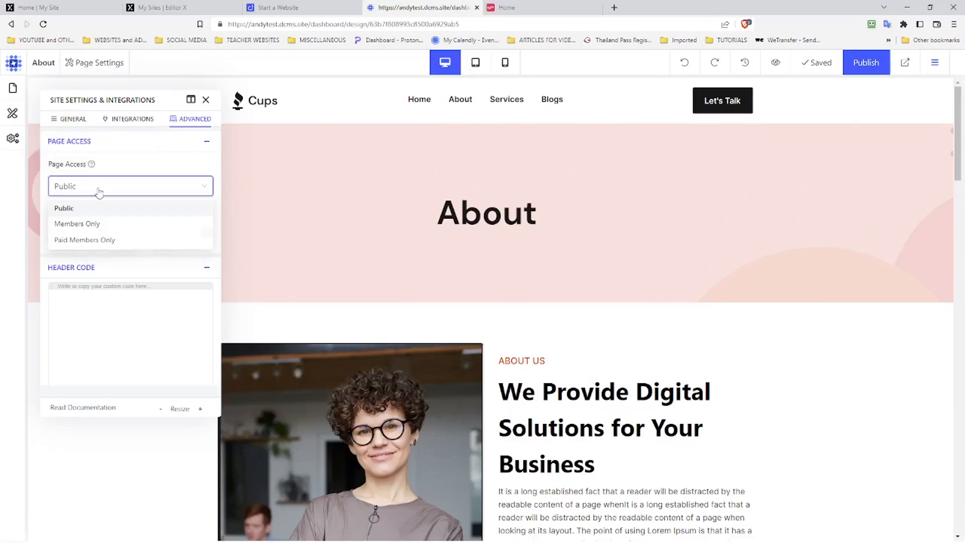
left_click(98, 191)
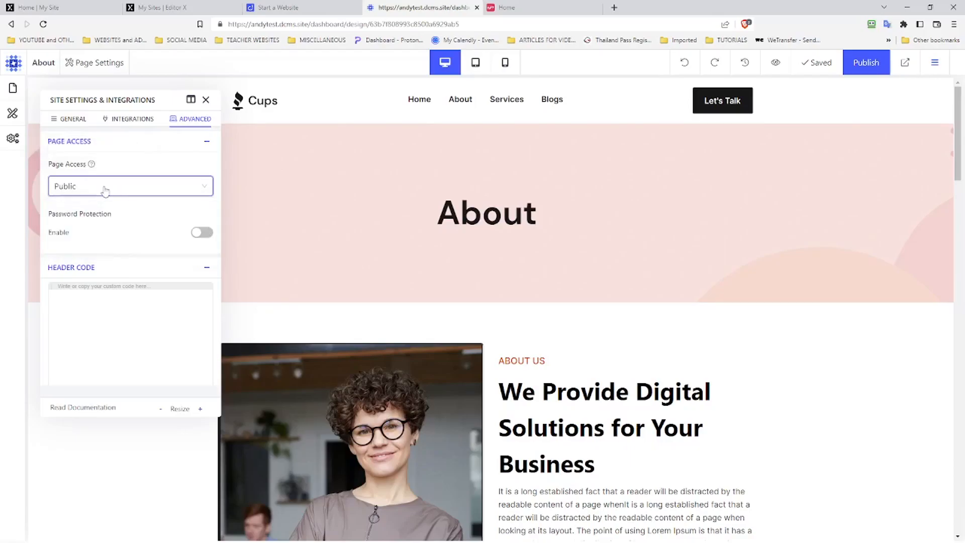
left_click(206, 99)
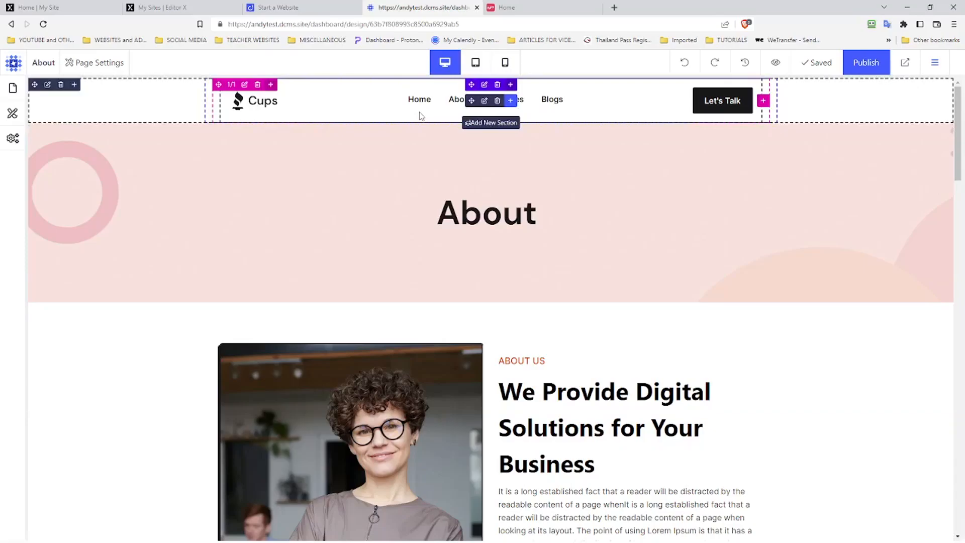
Step: Delete the Cups brand logo from the header's navigation element
left_click(422, 116)
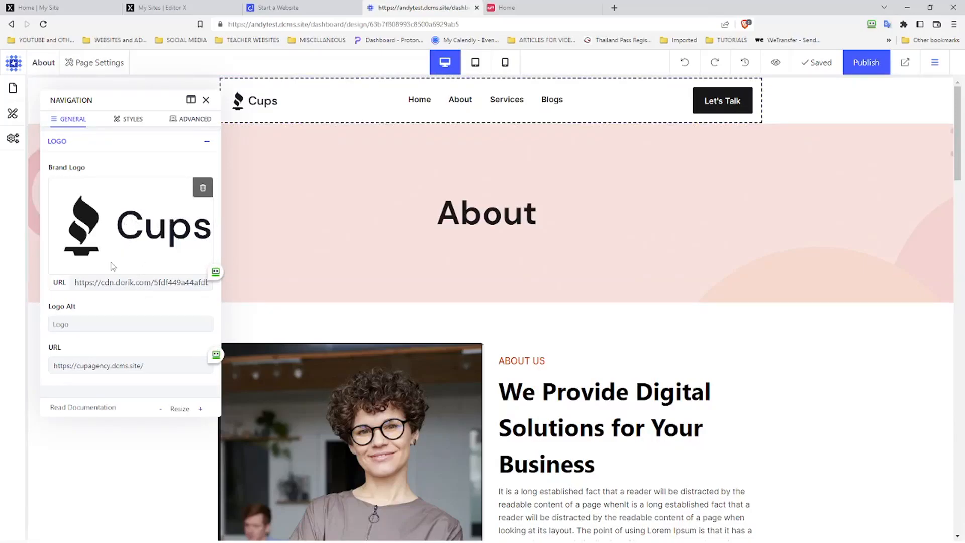
double_click(137, 228)
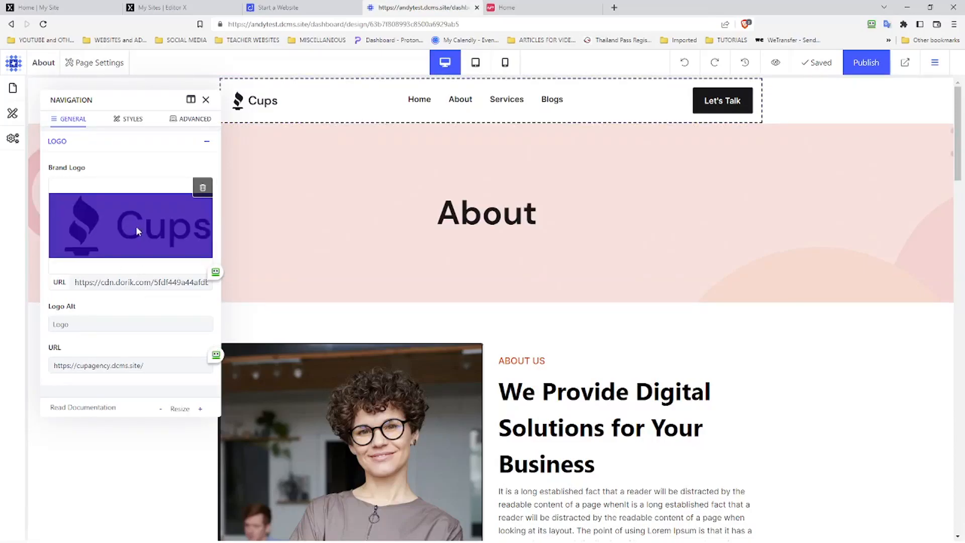
left_click(202, 196)
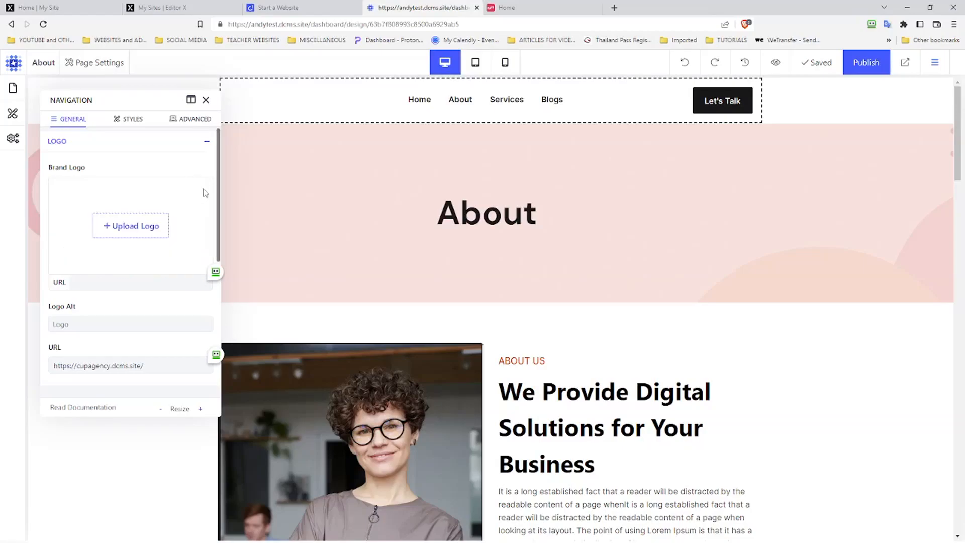
Step: Upload newlove4me-thailand-logo.png from the DATING WEBSITE FILES folder as the header's brand logo
left_click(150, 226)
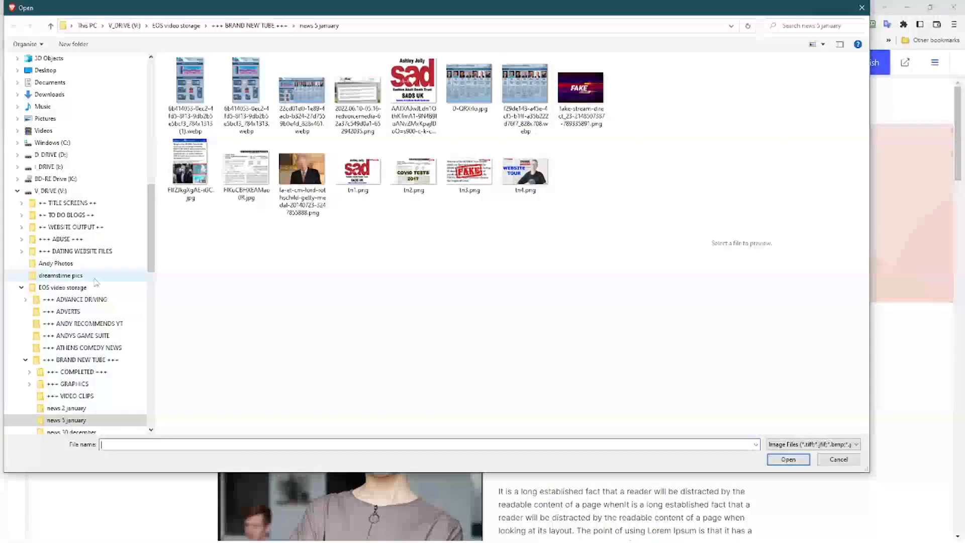
left_click(21, 288)
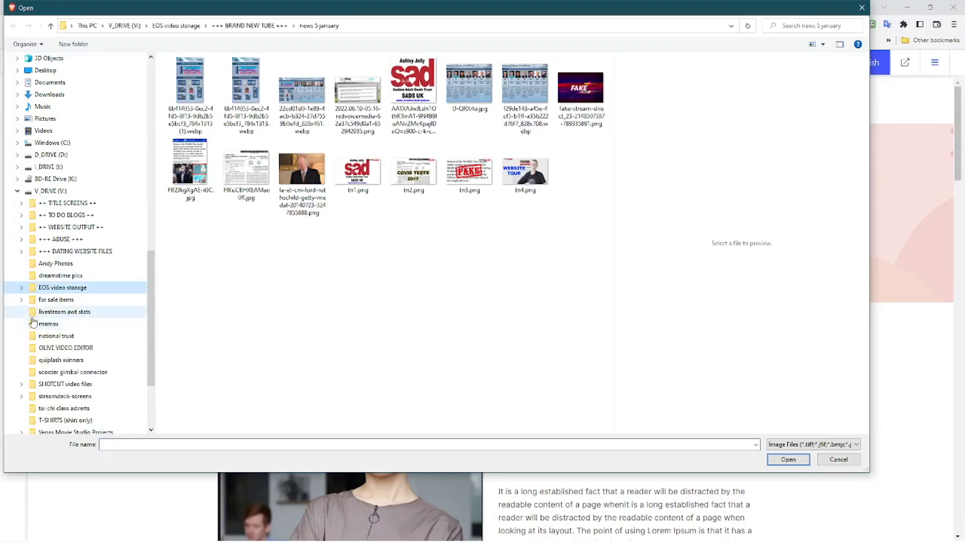
left_click(22, 251)
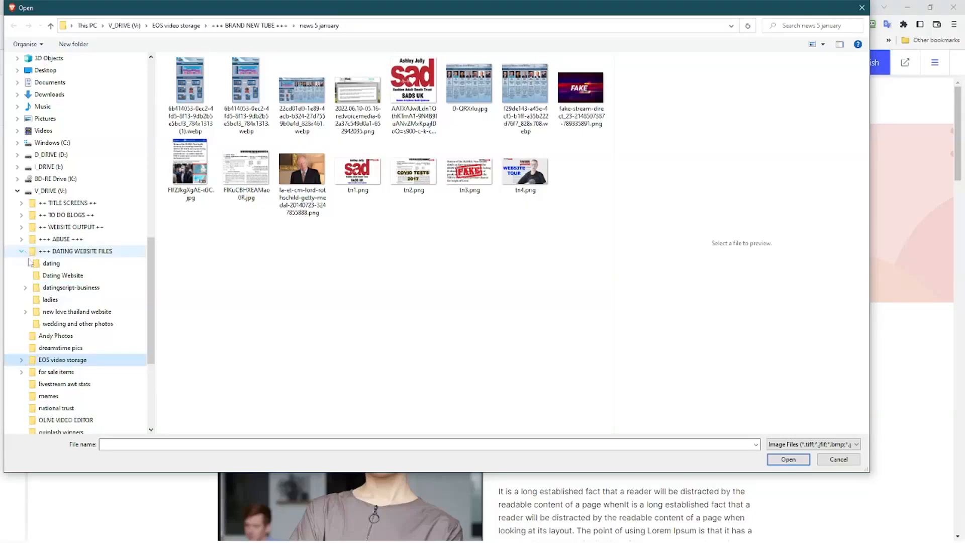
left_click(50, 275)
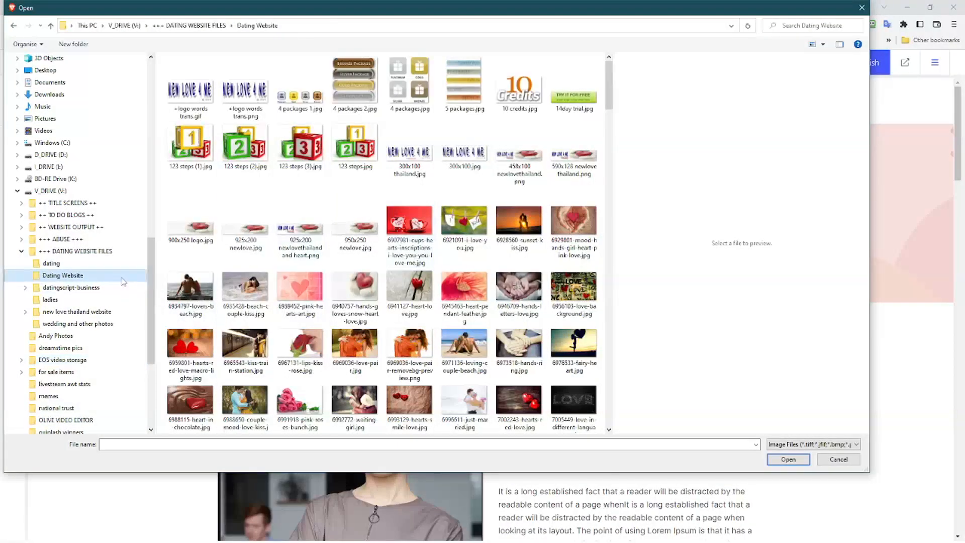
key("alt+Up")
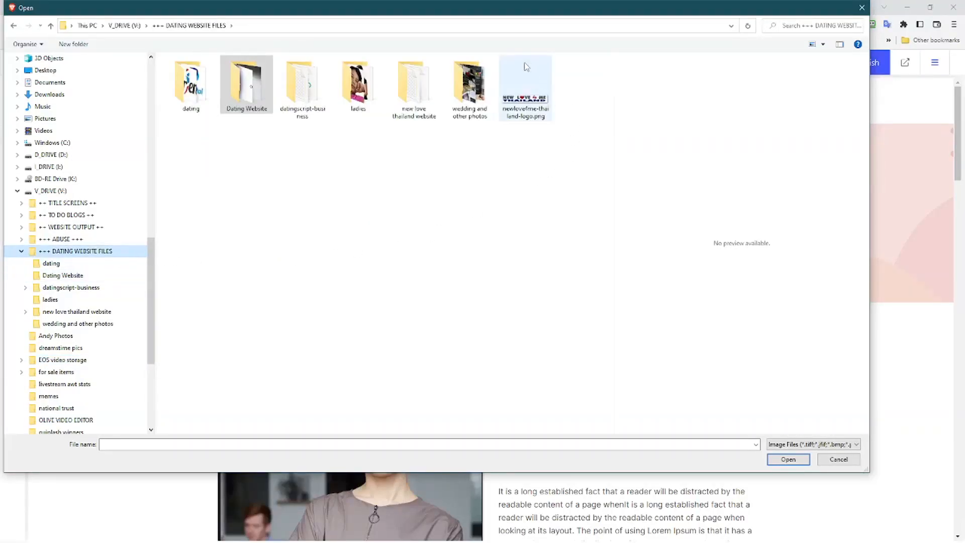
left_click(523, 105)
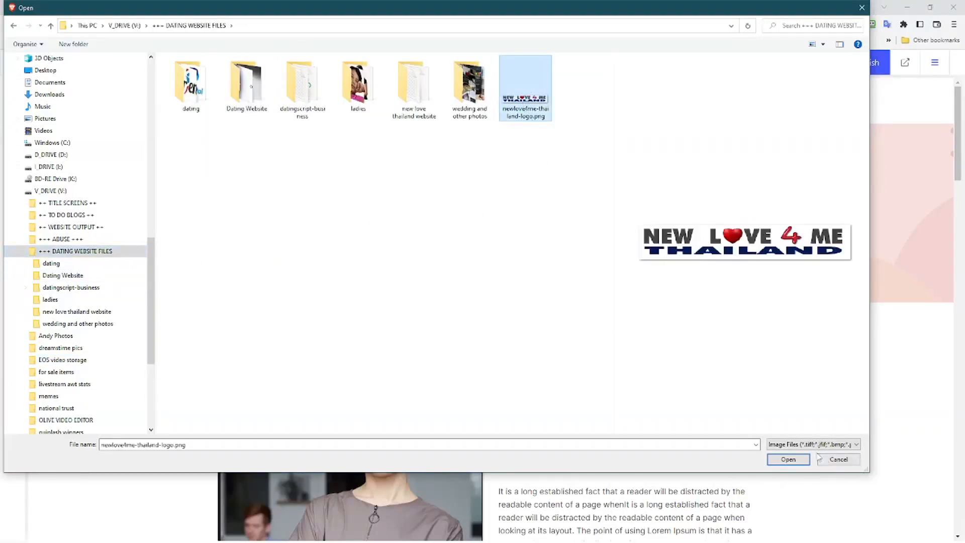
left_click(803, 461)
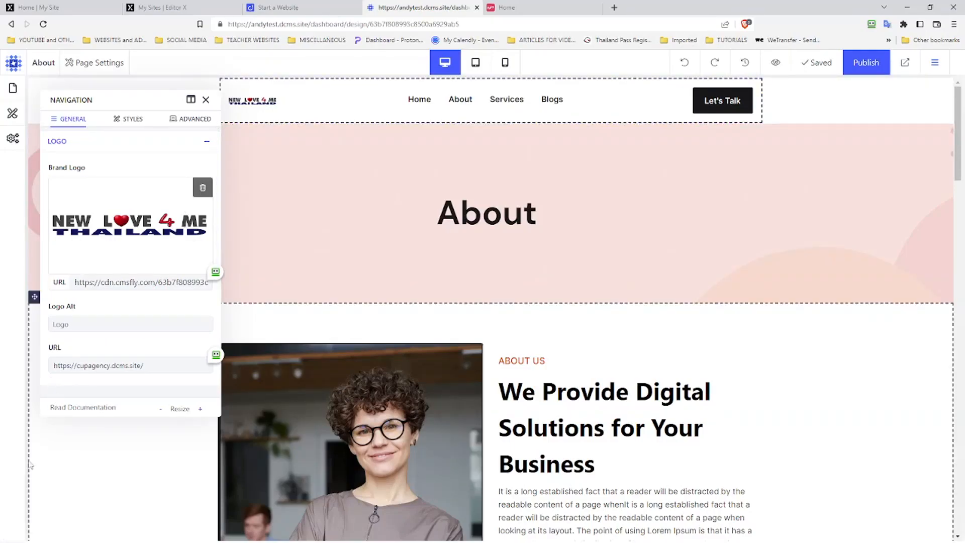
Step: Examine the navigation element's advanced typography options, its margin and padding styles, and its general logo settings
left_click(202, 119)
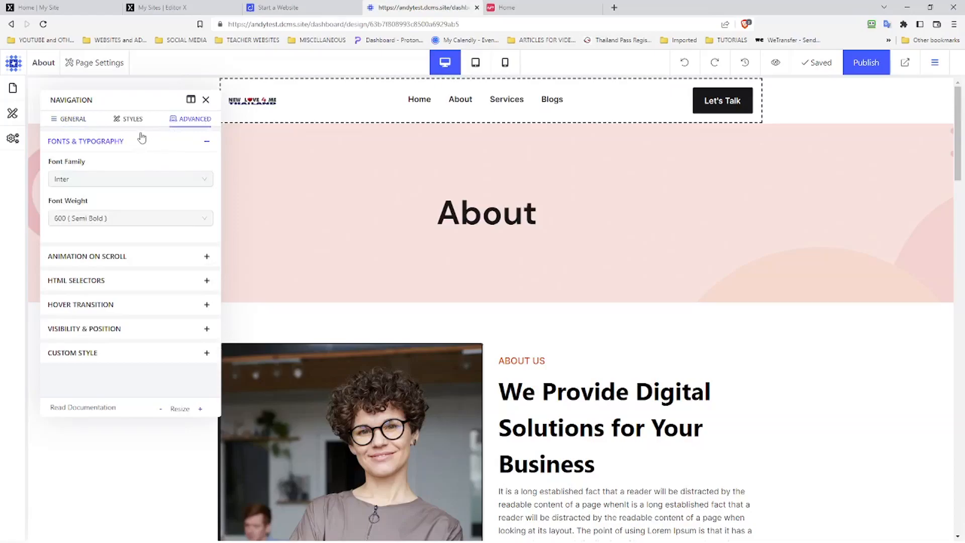
left_click(139, 125)
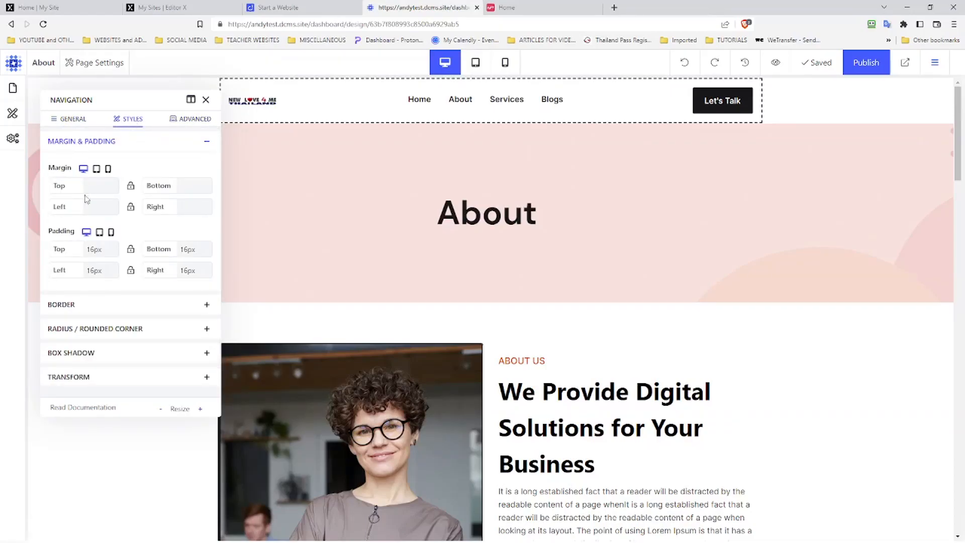
left_click(207, 100)
left_click(242, 103)
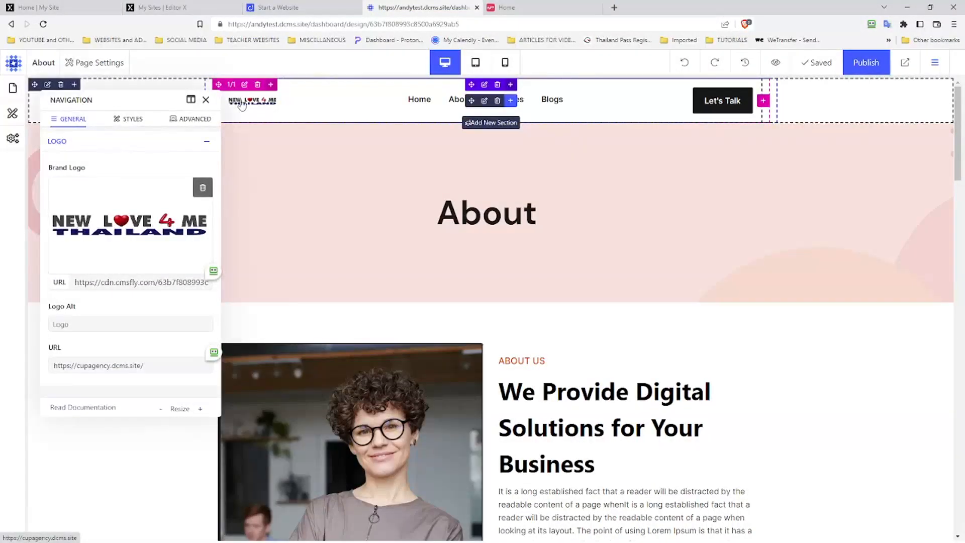
left_click(206, 100)
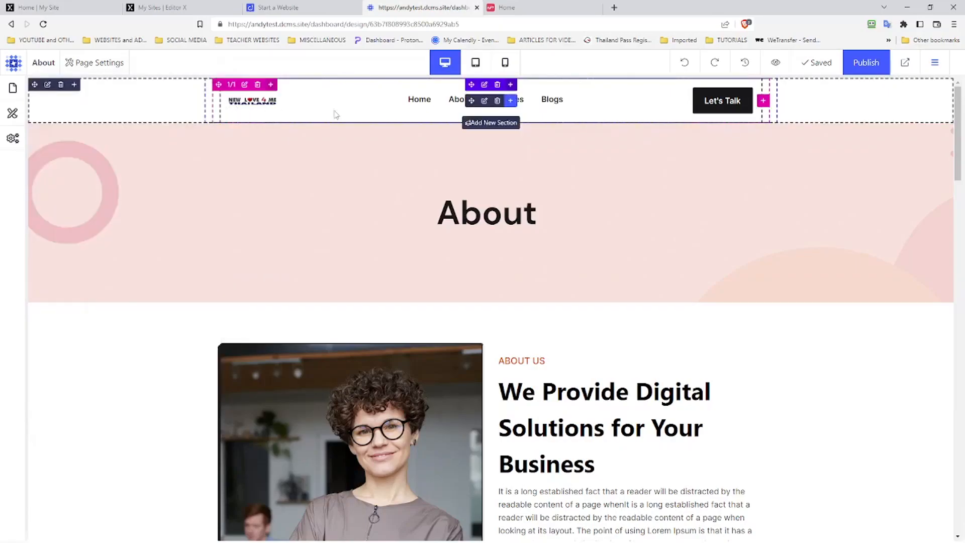
Step: Examine the header column's size options and recheck the navigation element's logo settings for a way to resize the logo
left_click(246, 86)
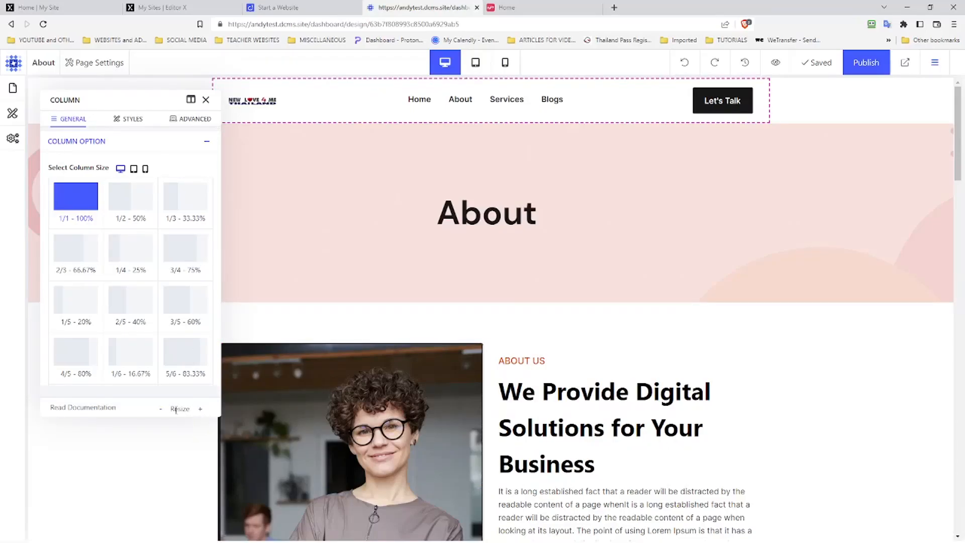
left_click(206, 100)
left_click(211, 113)
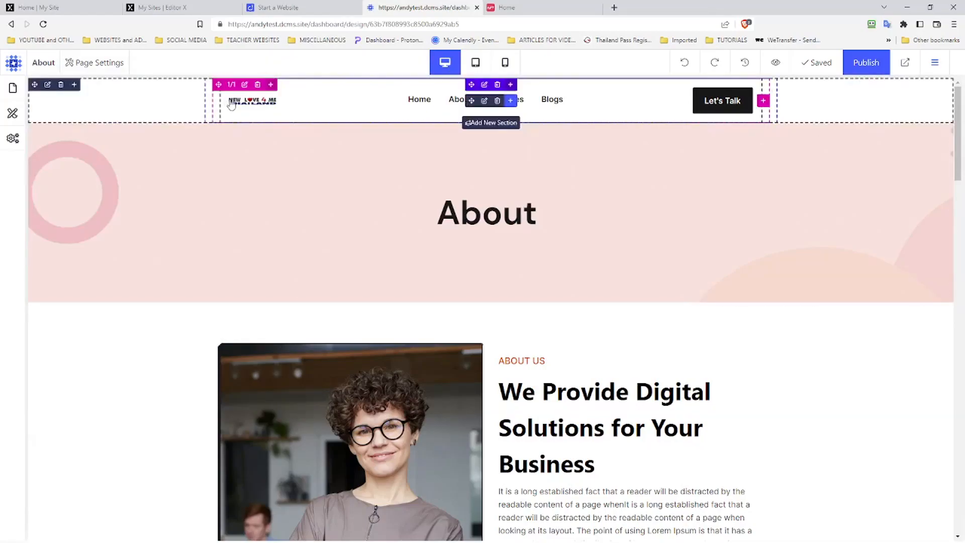
left_click(229, 107)
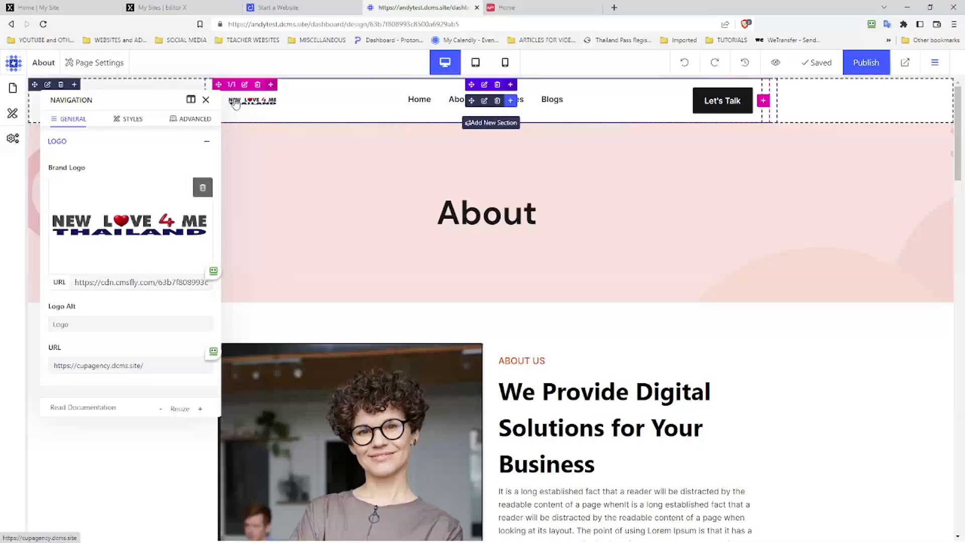
left_click(205, 100)
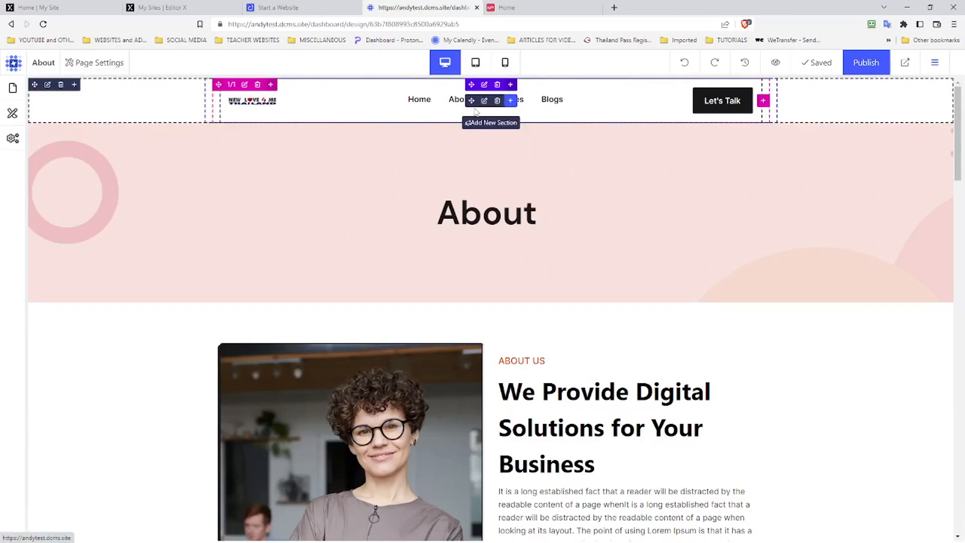
Step: Examine the header row's container options and its popup setting
left_click(486, 86)
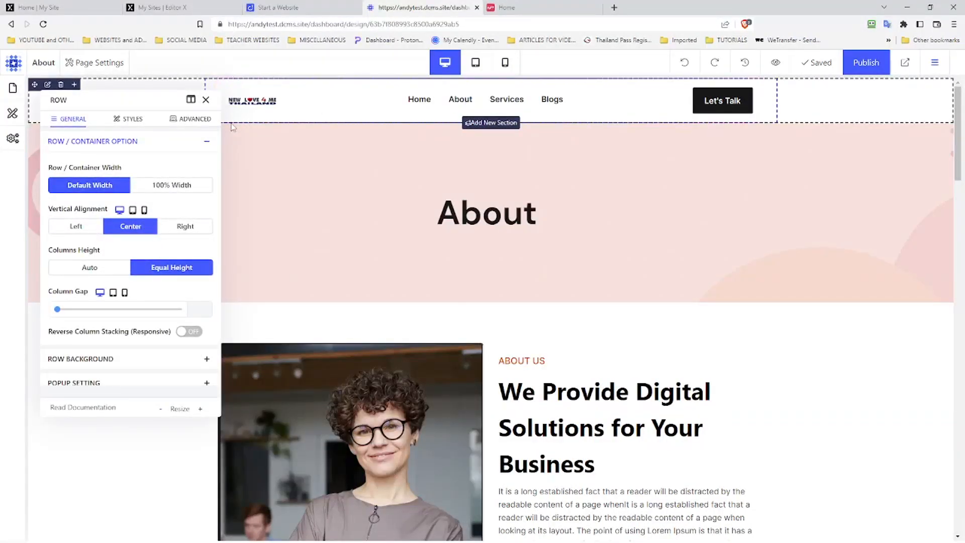
left_click_drag(143, 225, 143, 264)
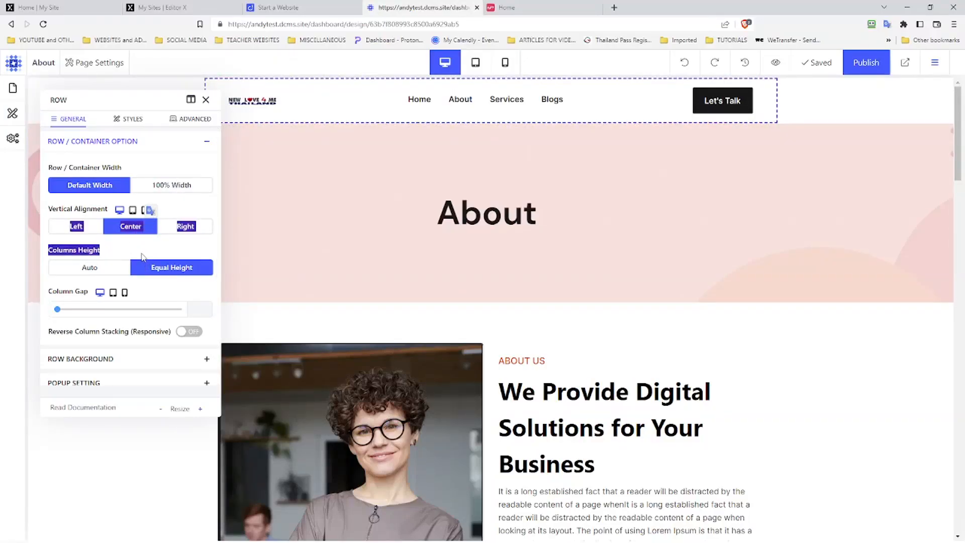
left_click(142, 254)
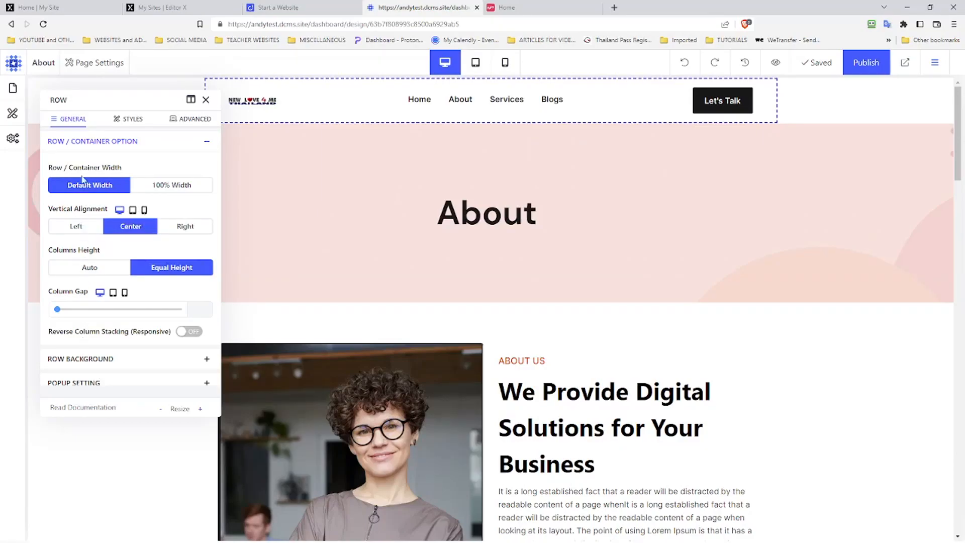
scroll(57, 354, "down", 1)
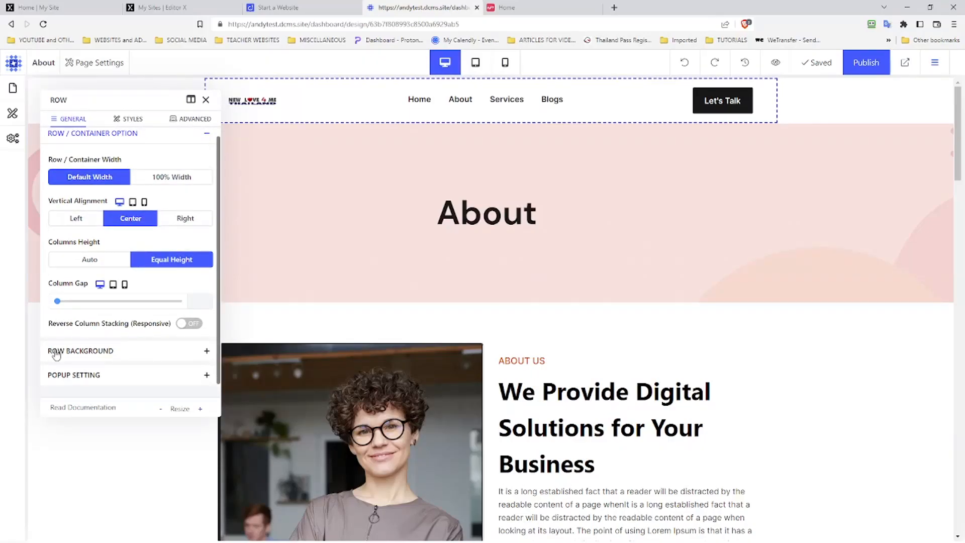
left_click(58, 375)
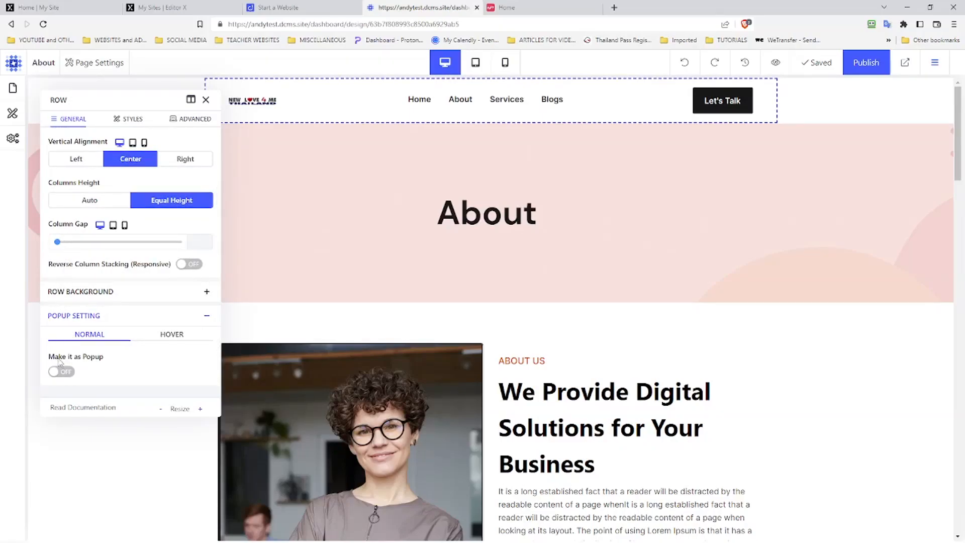
scroll(58, 361, "up", 3)
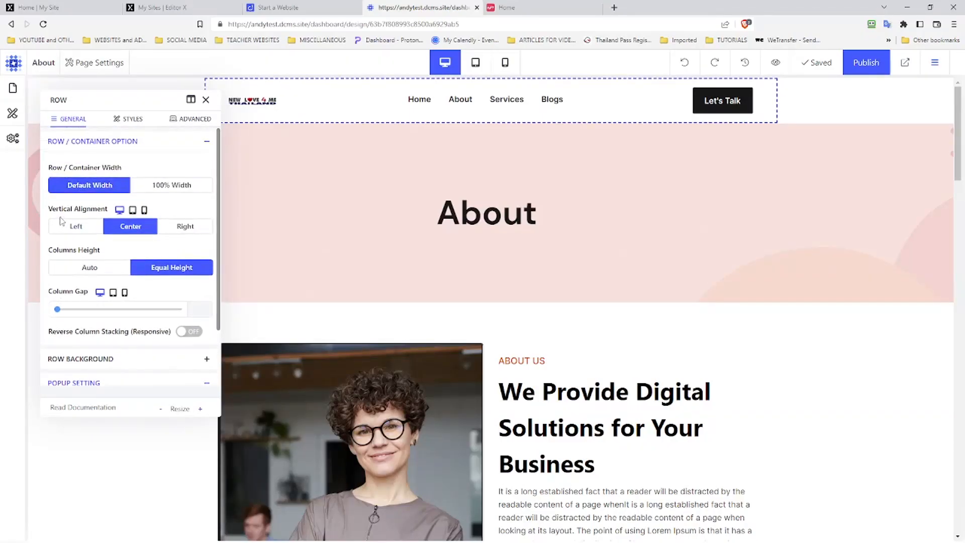
Step: Try 100% width and automatic column height on the header row, restoring Default Width and Equal Height
left_click(144, 193)
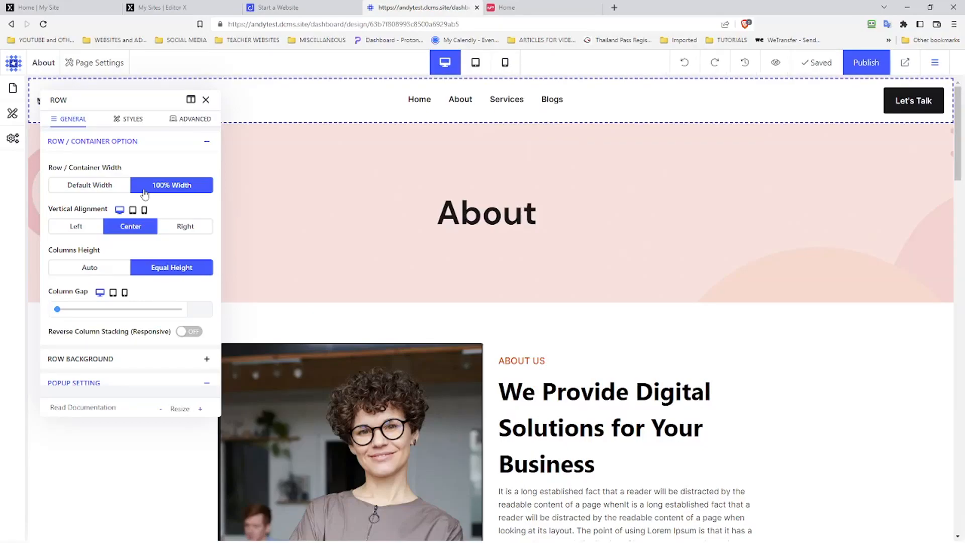
left_click(107, 192)
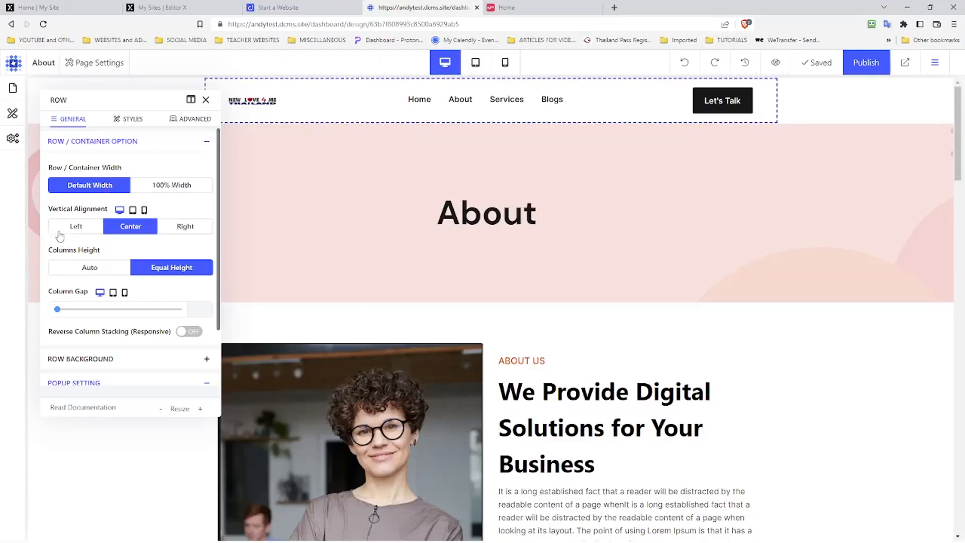
left_click(64, 267)
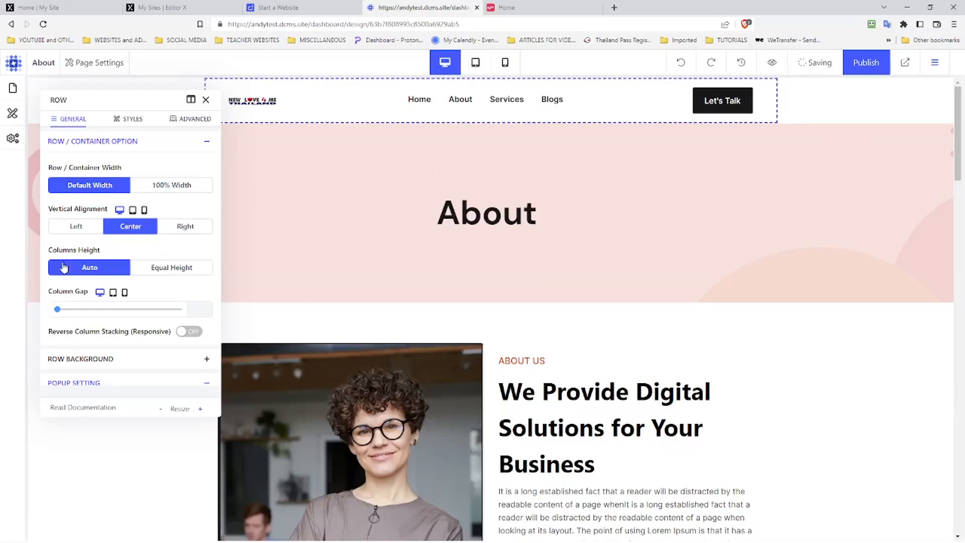
left_click(144, 265)
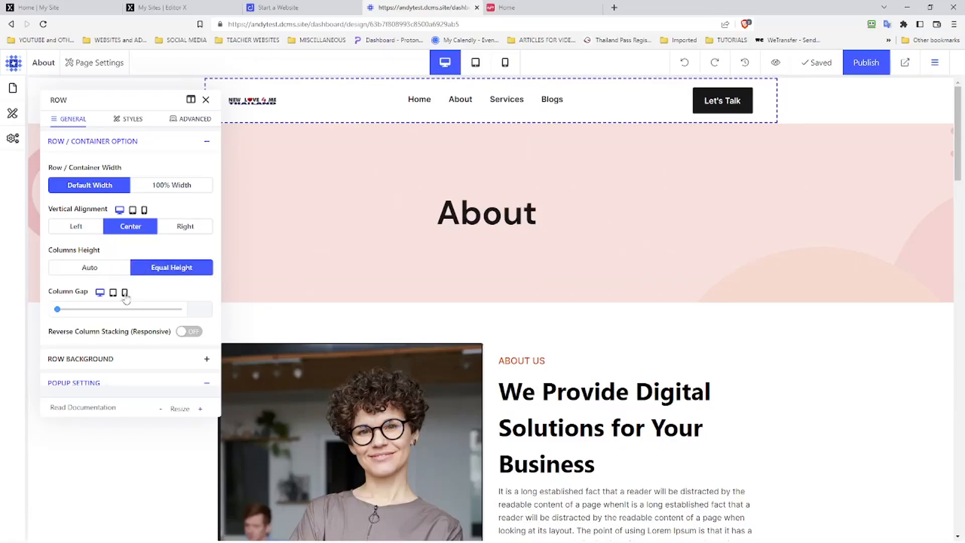
Step: Preview the About page in mobile and tablet views, expand and collapse the tablet navigation menu, and close the element settings
left_click(124, 294)
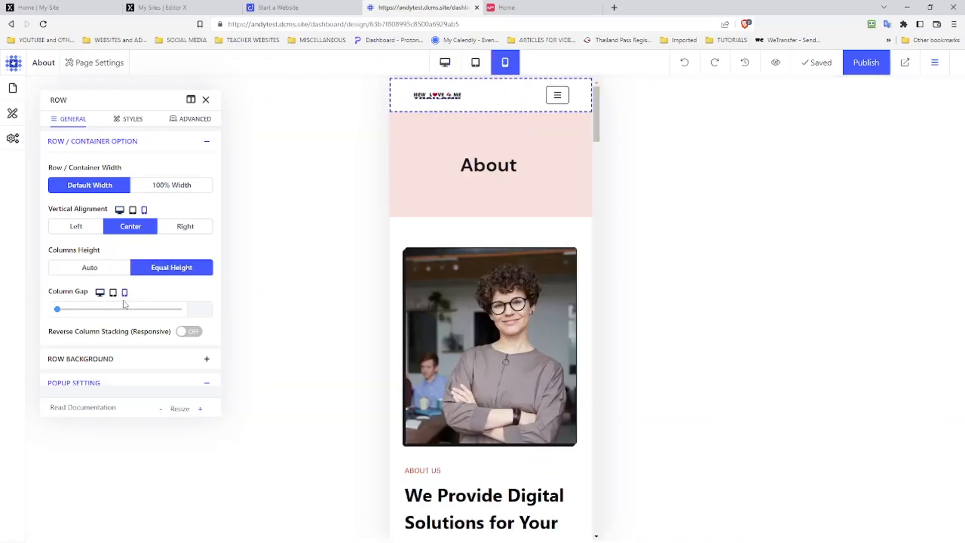
left_click(114, 295)
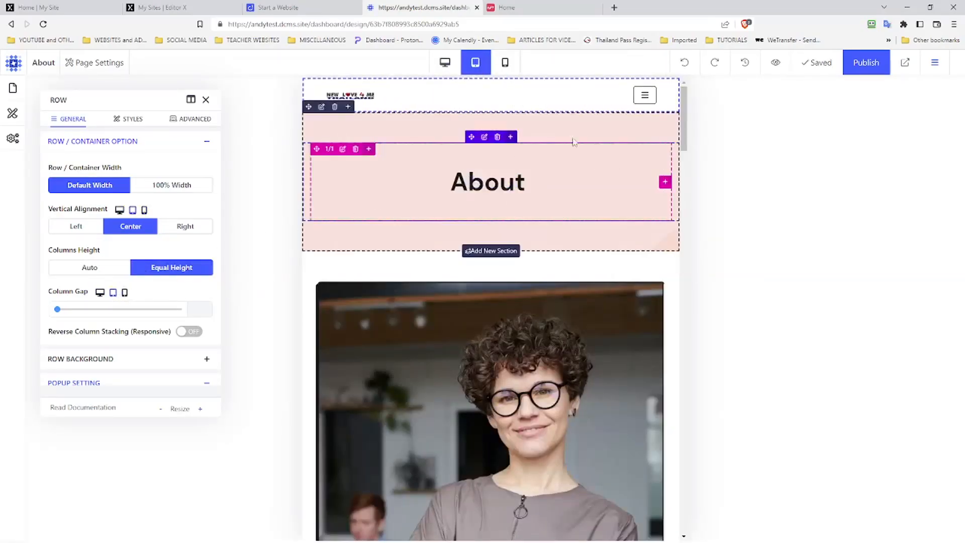
left_click(654, 97)
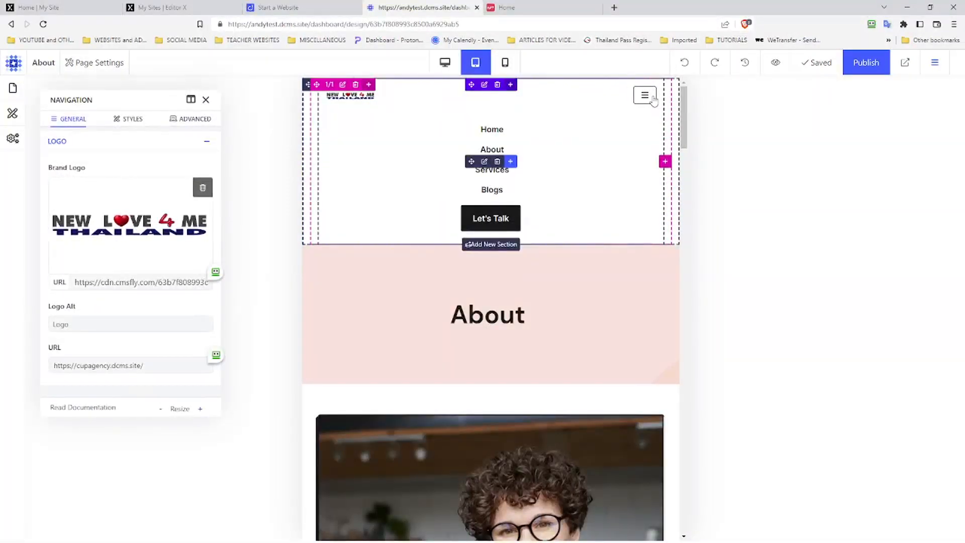
left_click(653, 101)
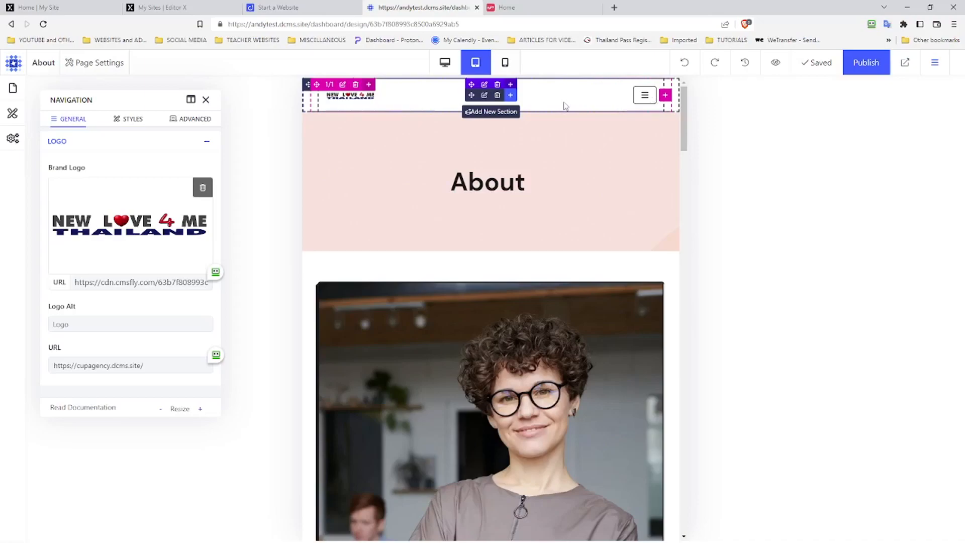
left_click(205, 100)
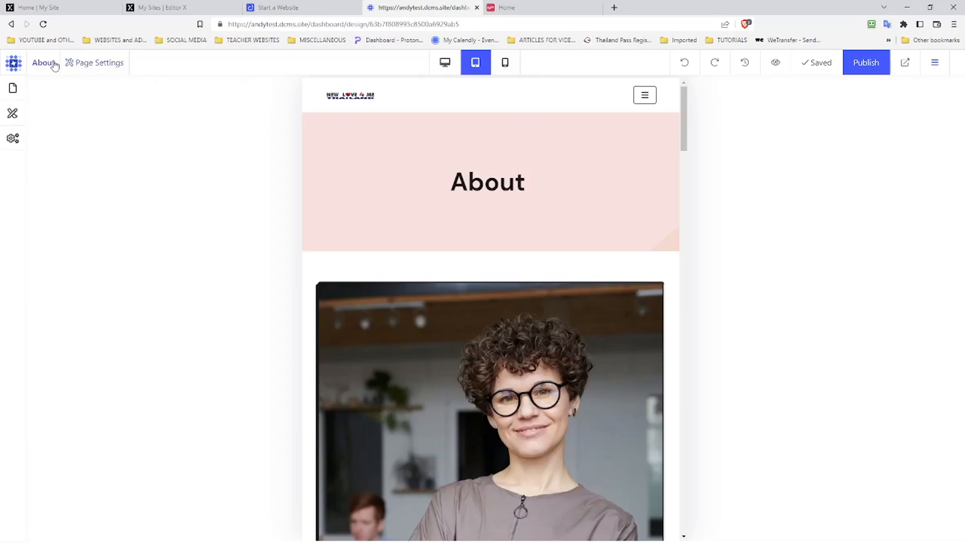
Step: View the Home page in desktop layout to check its header logo, and return to the About page
left_click(9, 95)
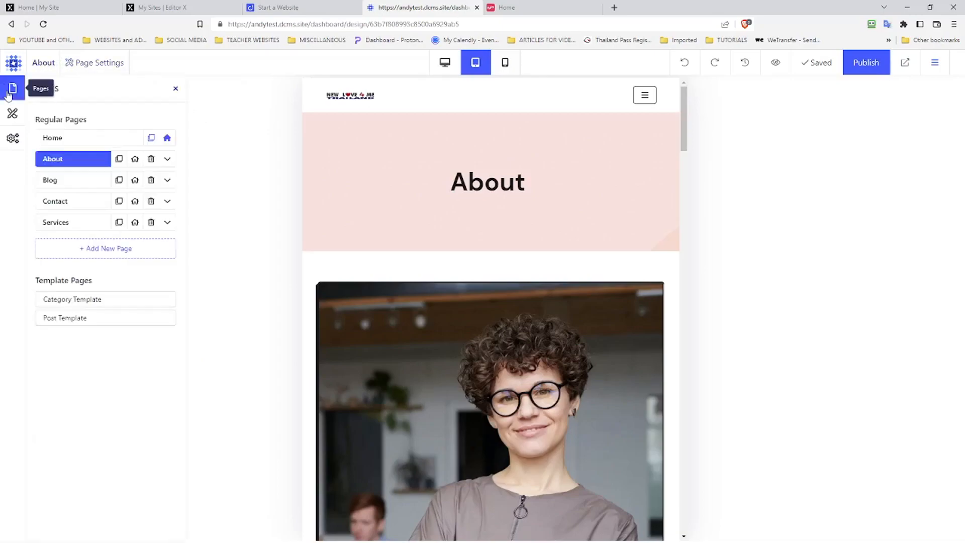
left_click(55, 139)
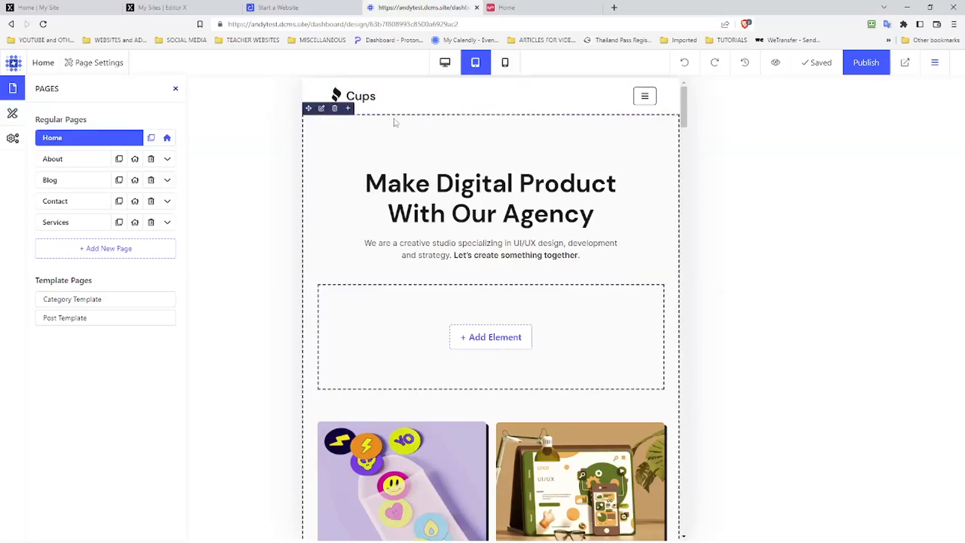
left_click(444, 63)
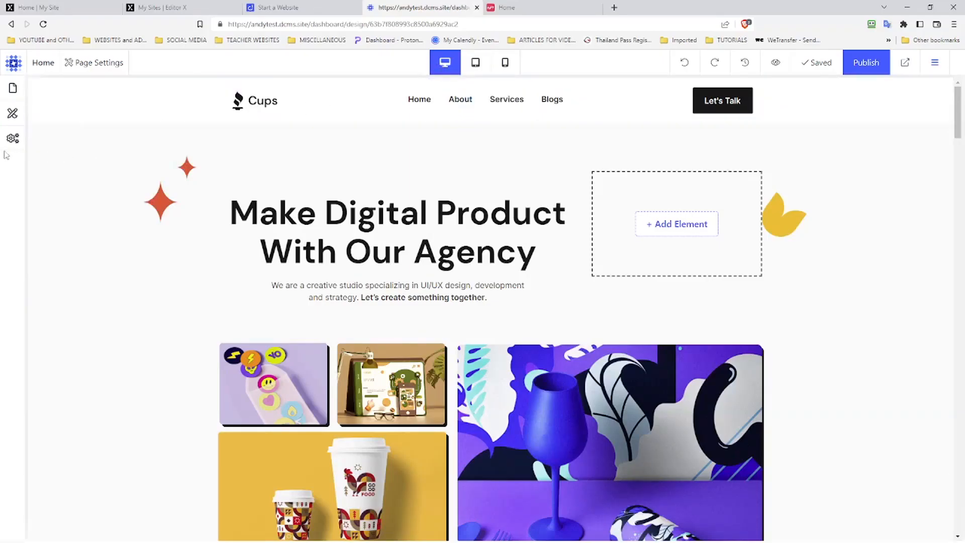
left_click(13, 88)
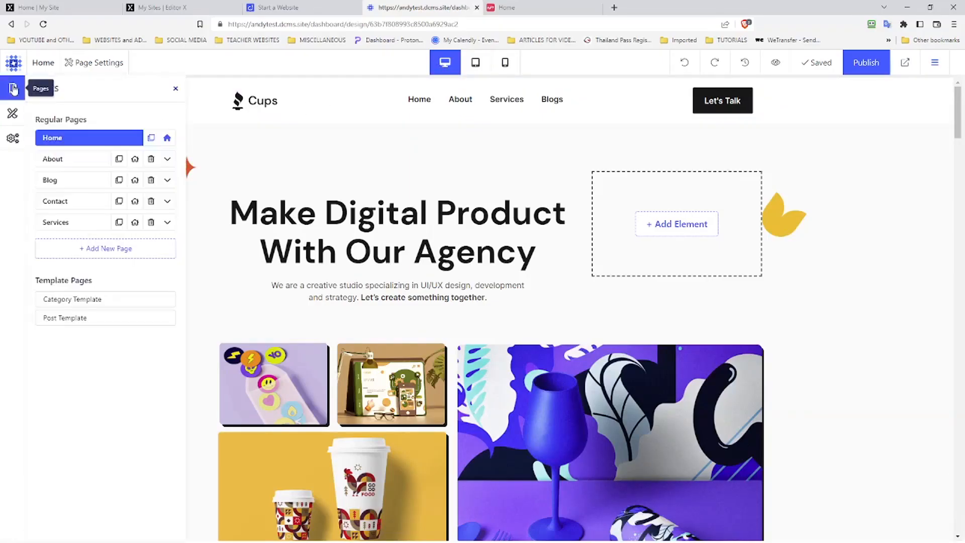
left_click(43, 163)
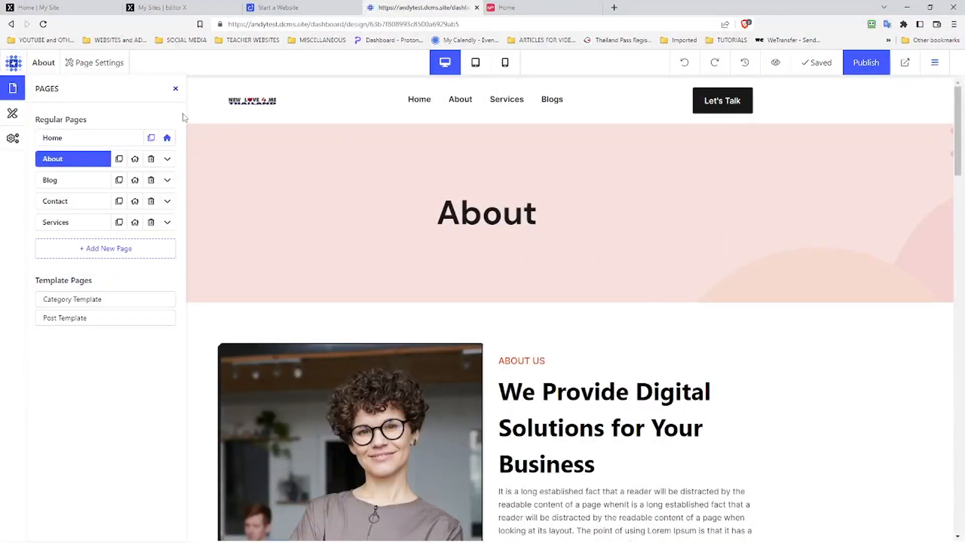
Step: Compare the header navigation's logo settings on the About page with those on the Home page
left_click(234, 120)
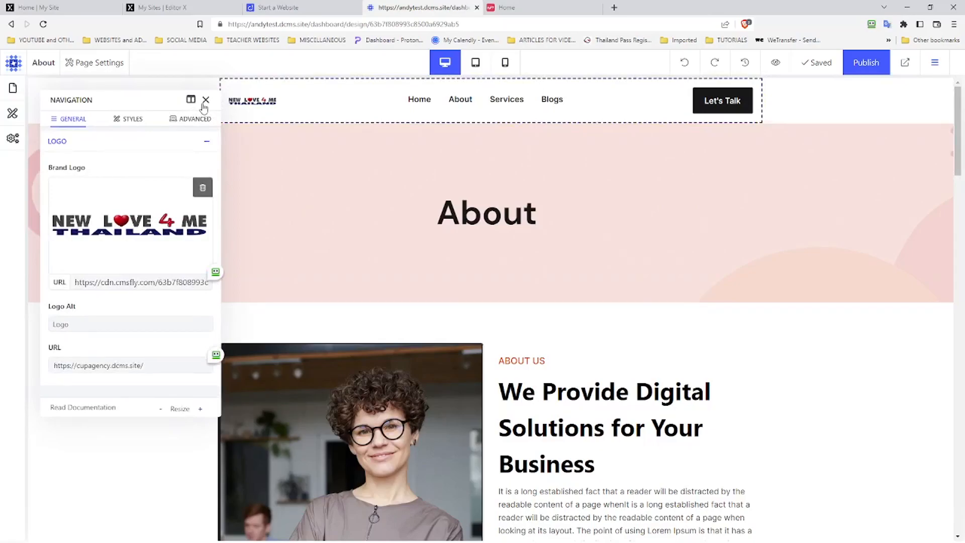
left_click(206, 100)
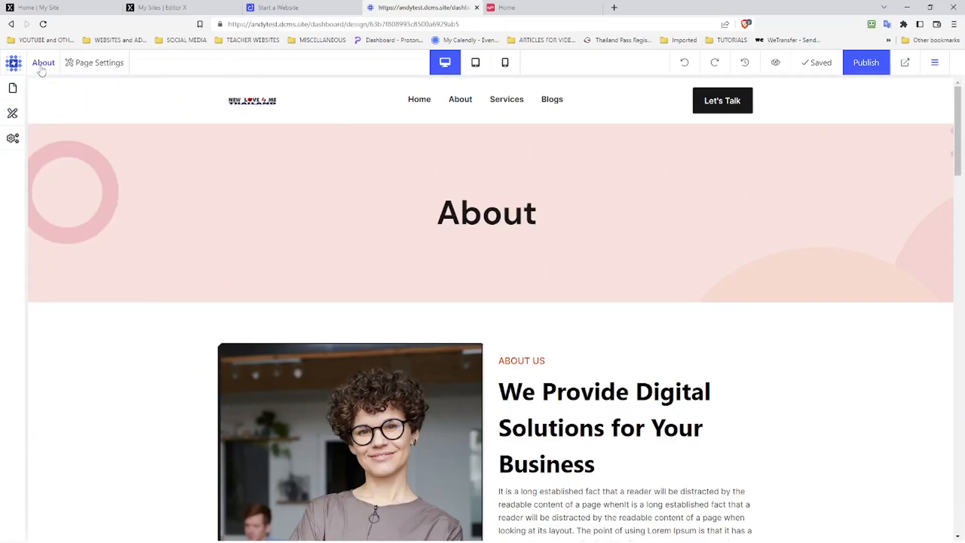
left_click(11, 90)
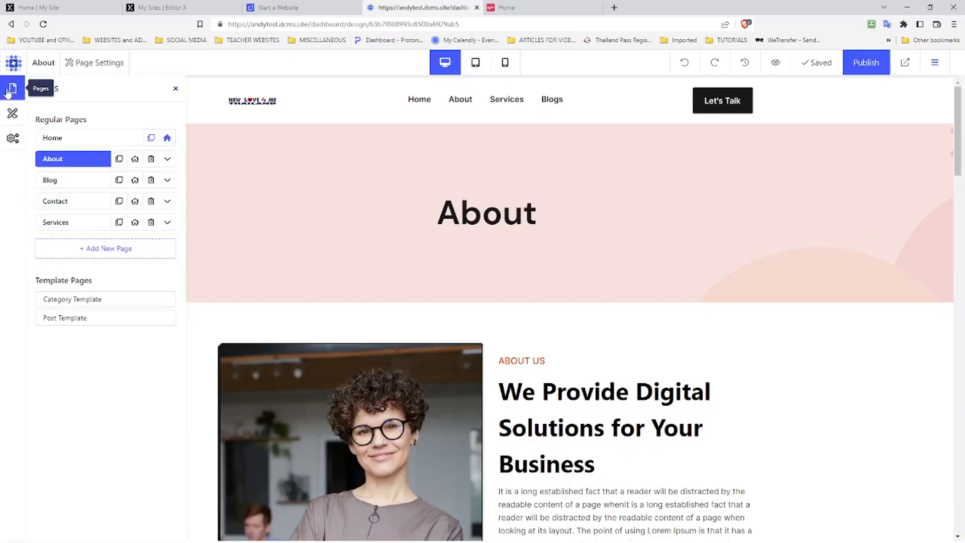
left_click(53, 139)
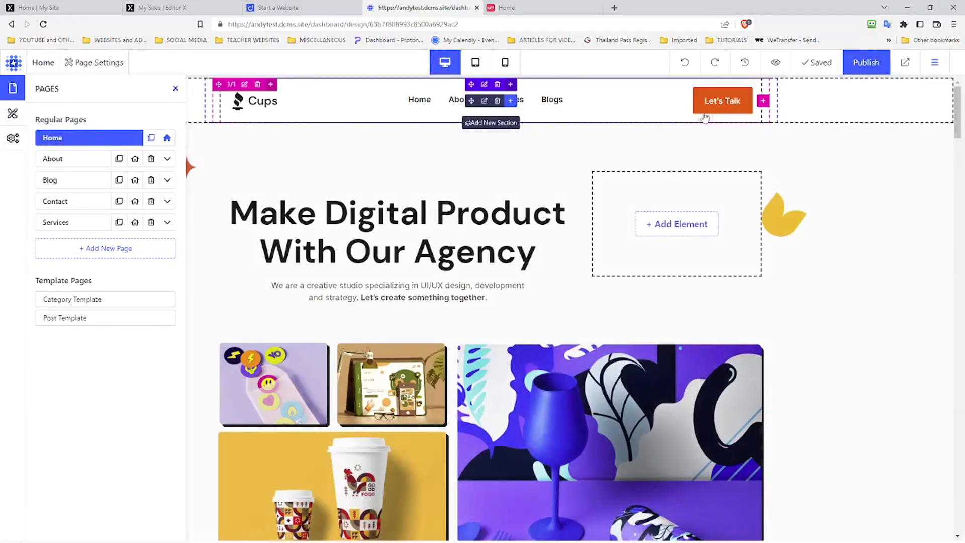
left_click(679, 115)
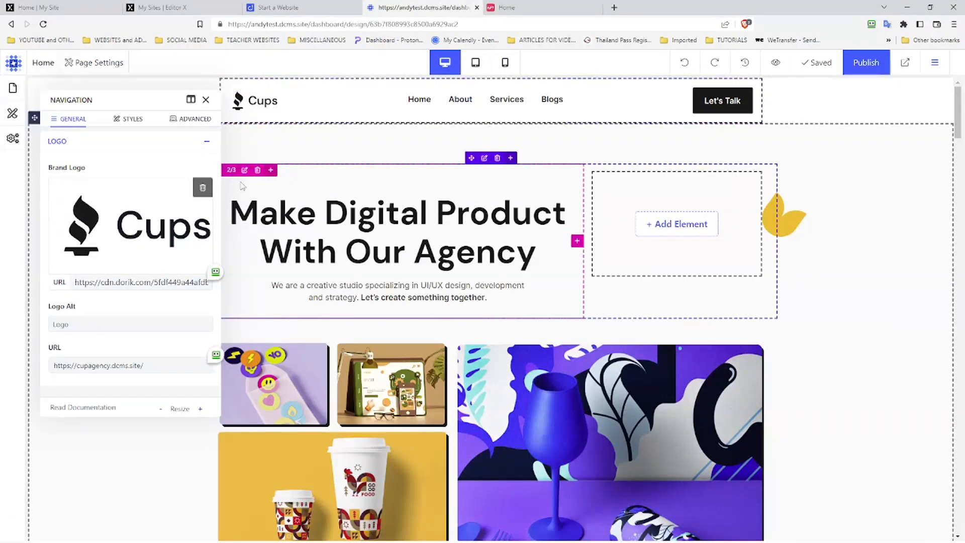
left_click(206, 99)
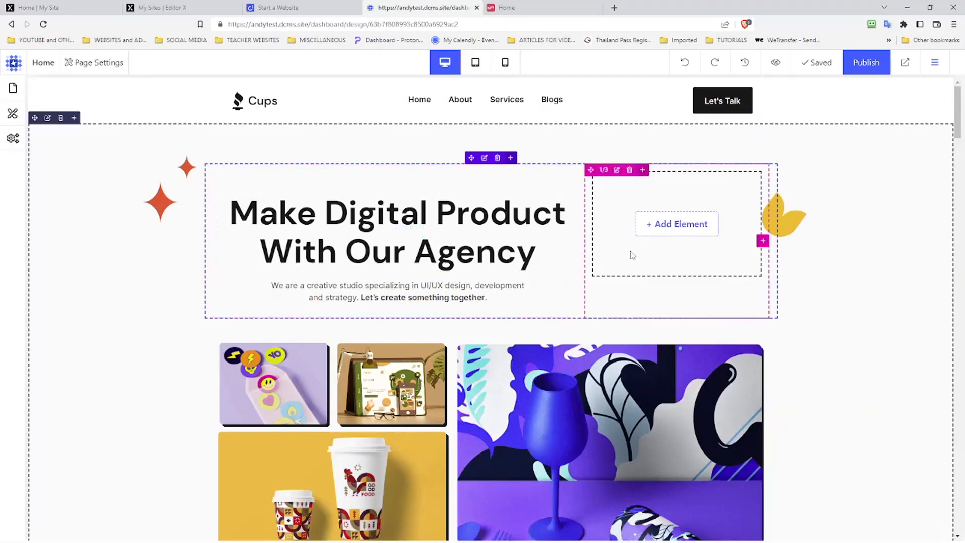
Step: Add a Payment Button element to the empty one-third column beside the Home page's hero heading
left_click(603, 256)
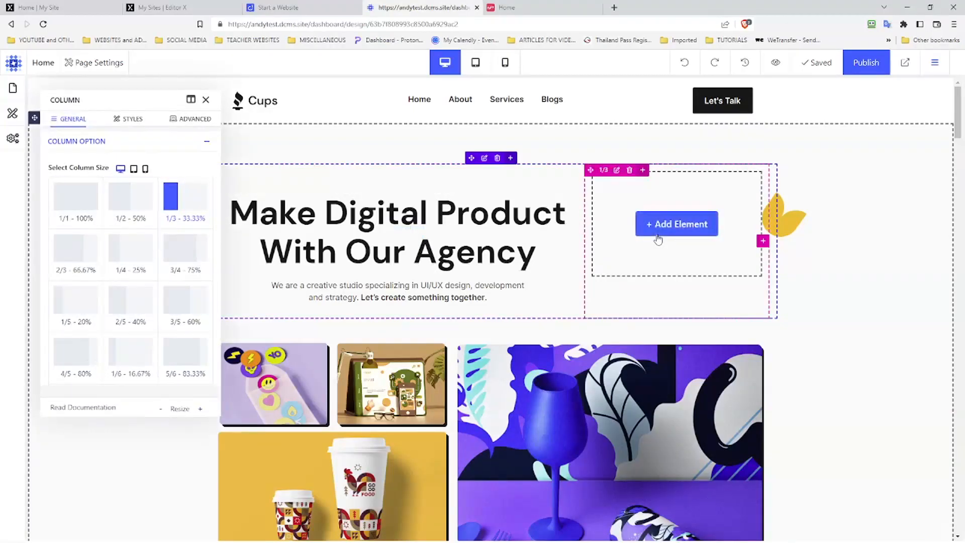
left_click(658, 239)
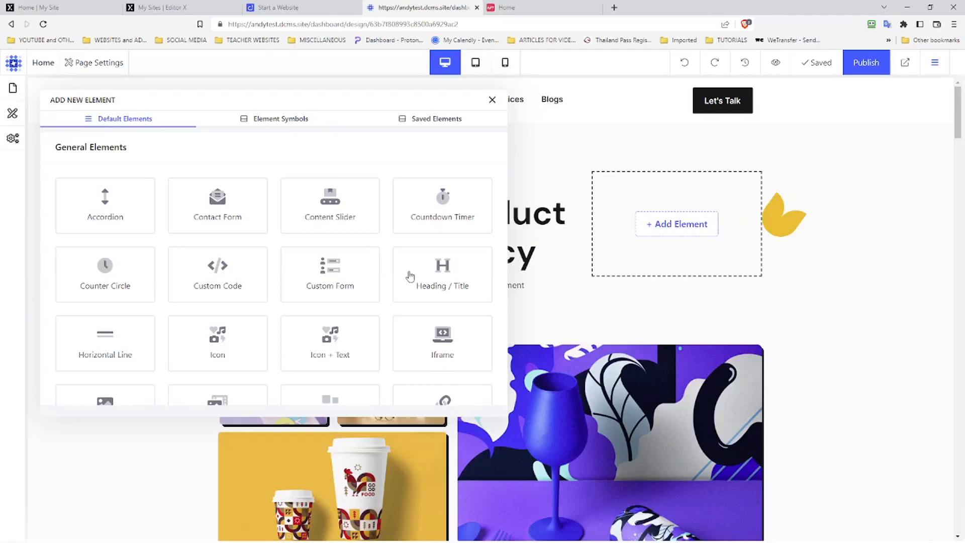
scroll(411, 276, "down", 2)
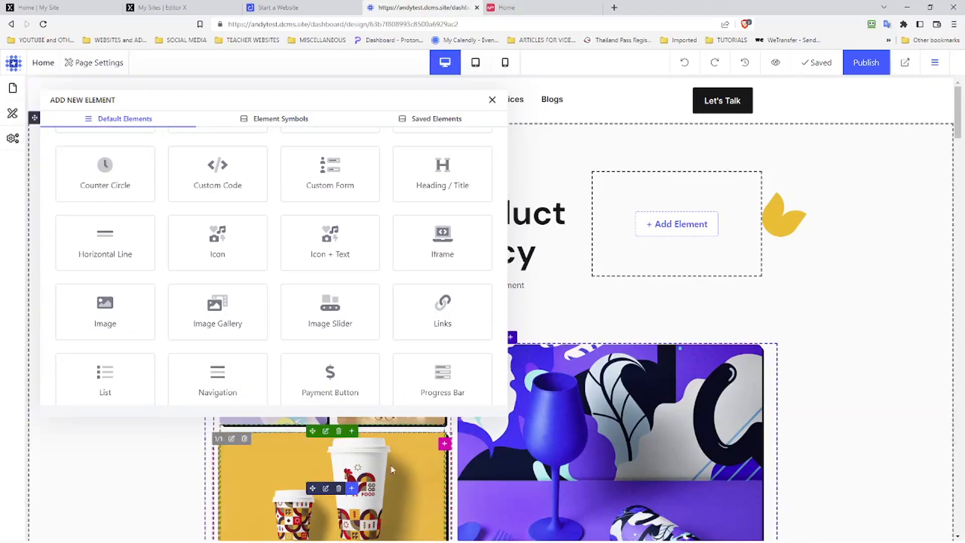
left_click(352, 379)
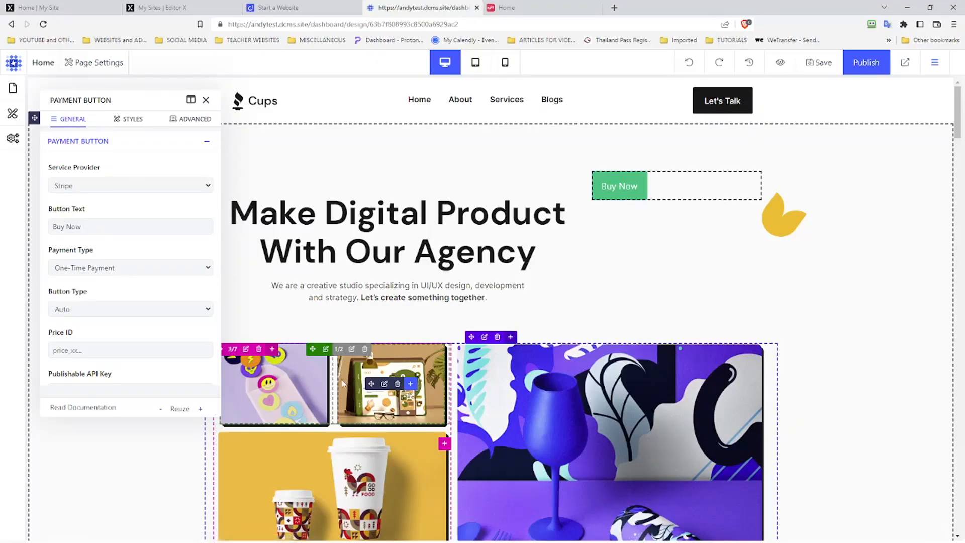
Step: Configure the payment button with PayPal as service provider, GBP as currency and Recurring (Subscription) as payment type
left_click(174, 185)
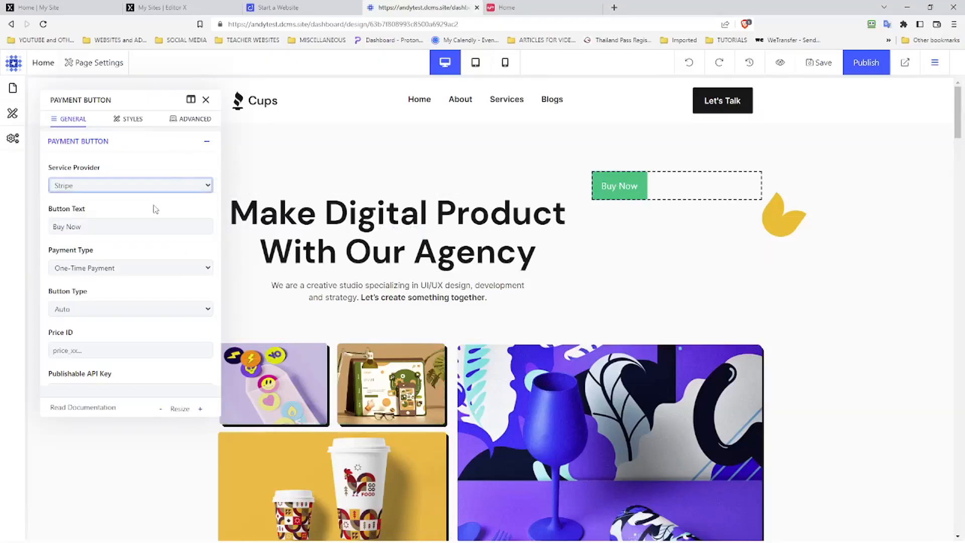
left_click(157, 208)
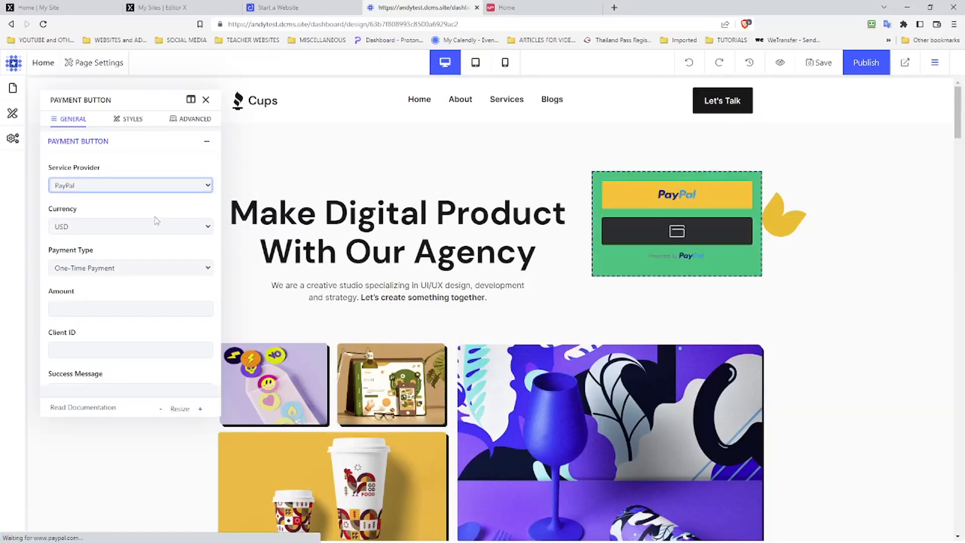
left_click(149, 230)
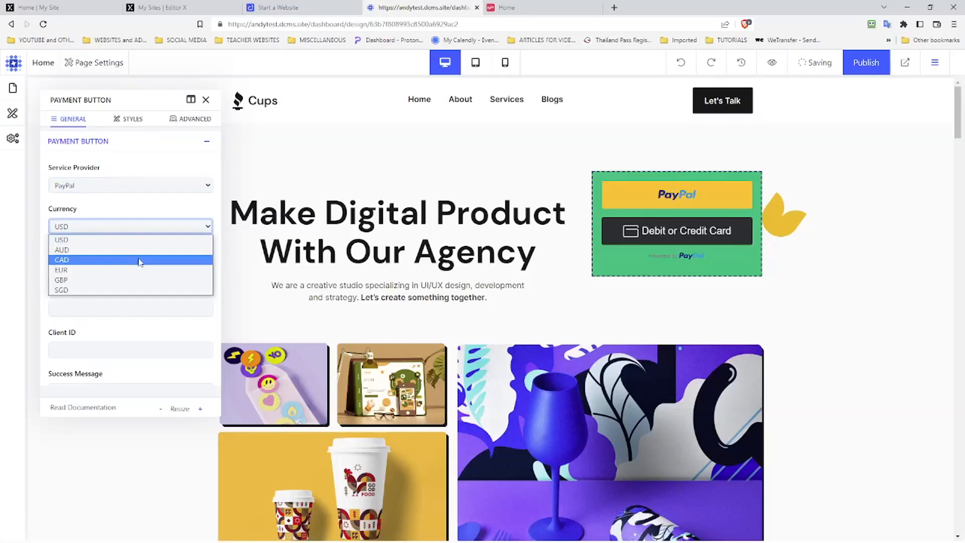
left_click(126, 281)
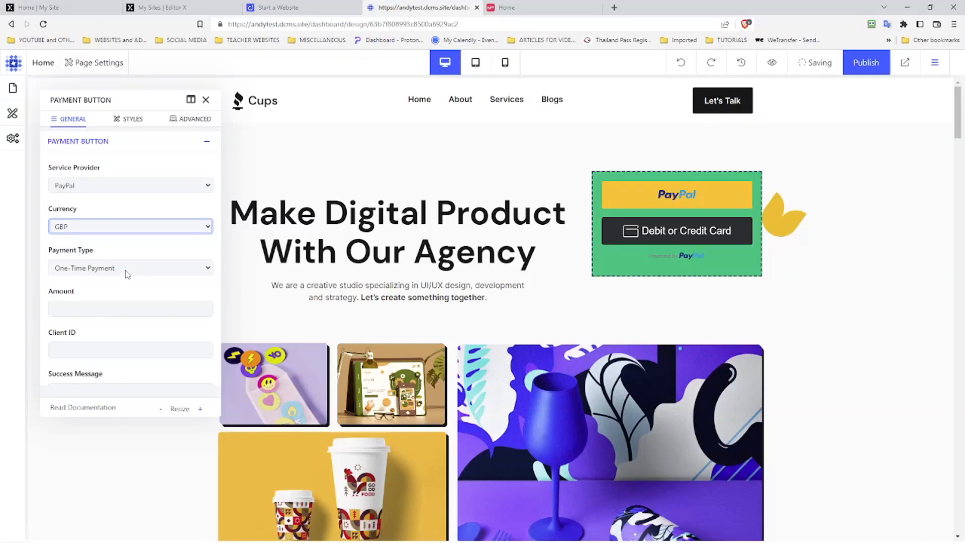
left_click(126, 268)
left_click(121, 291)
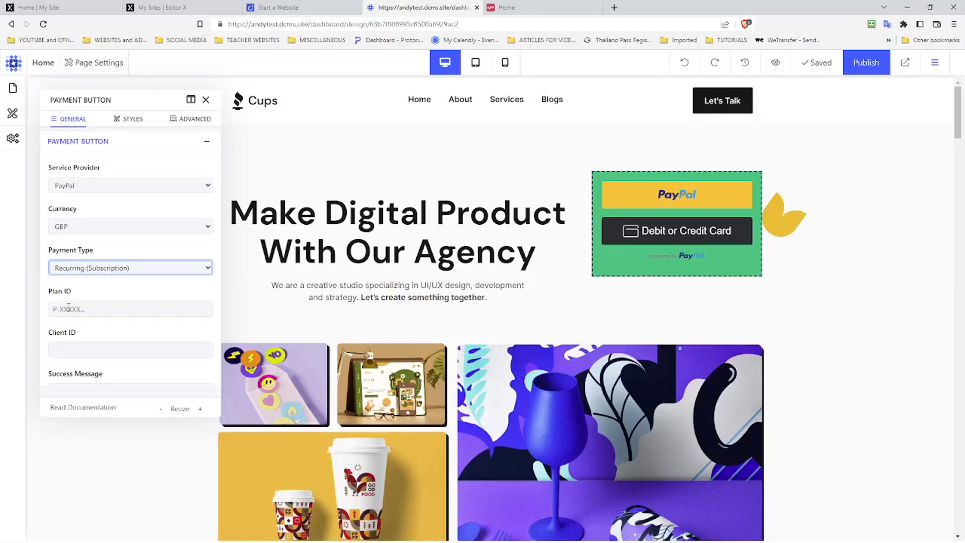
Step: Expand the payment button's style settings and try button heights of 25, 51 and 55
left_click(64, 347)
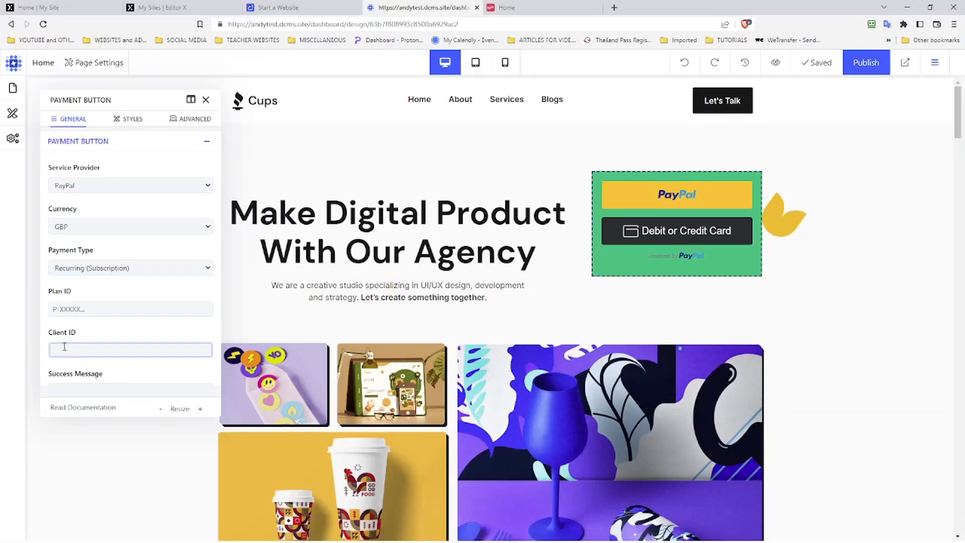
scroll(70, 357, "down", 1)
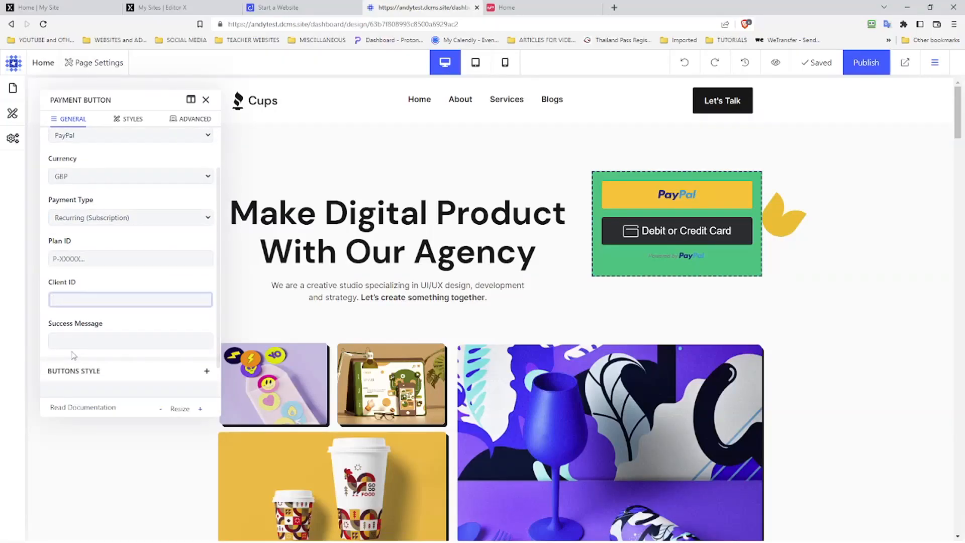
scroll(75, 357, "down", 1)
left_click(76, 351)
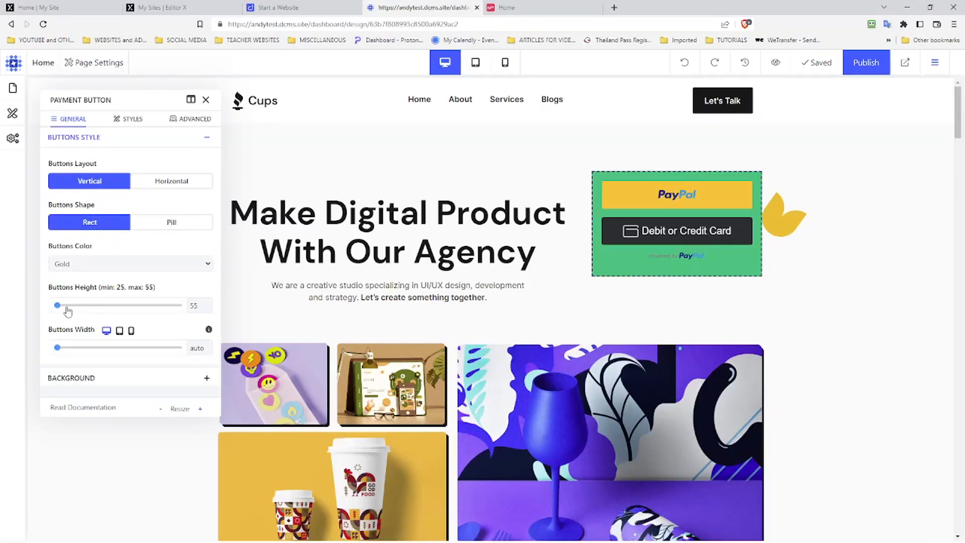
mouse_move(61, 305)
left_mouse_down()
mouse_move(95, 310)
mouse_move(56, 308)
left_mouse_up()
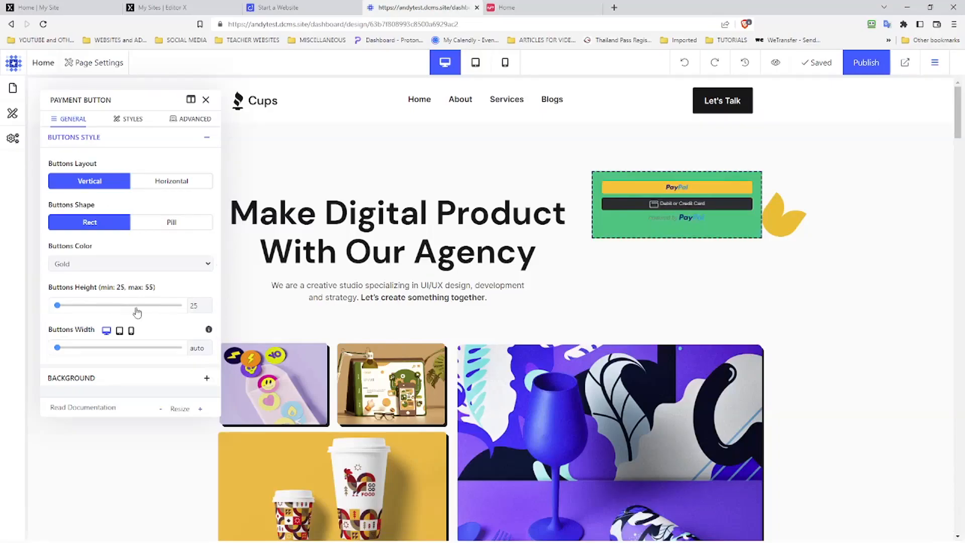
double_click(192, 306)
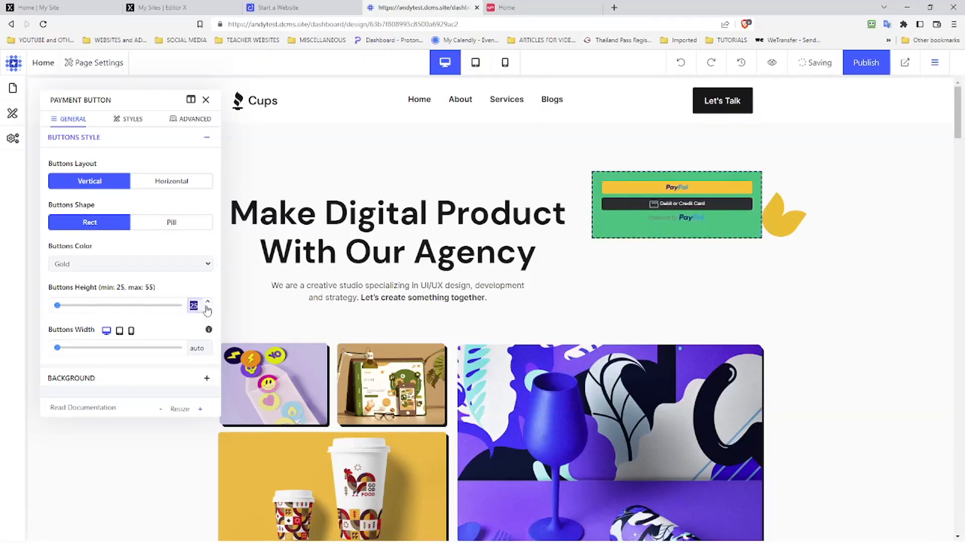
key("BackSpace")
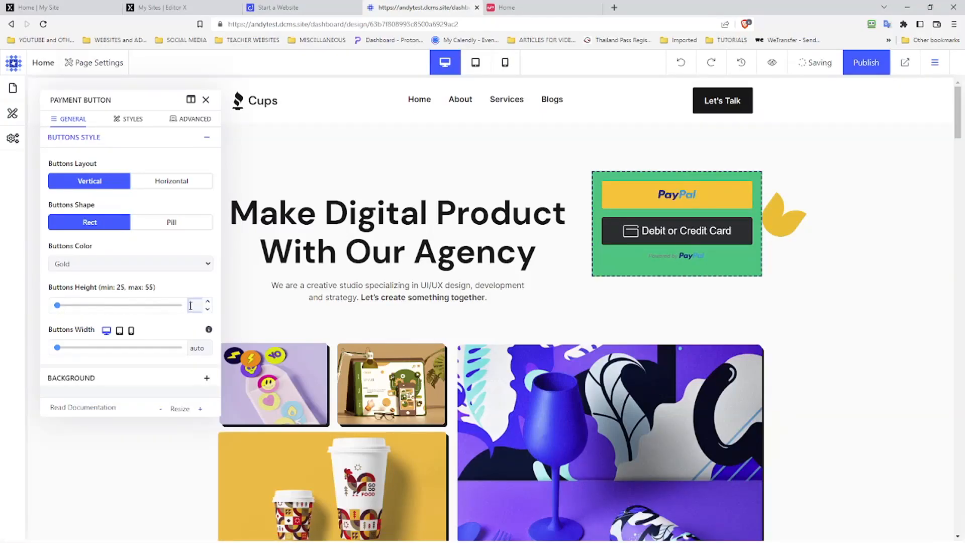
left_click(163, 306)
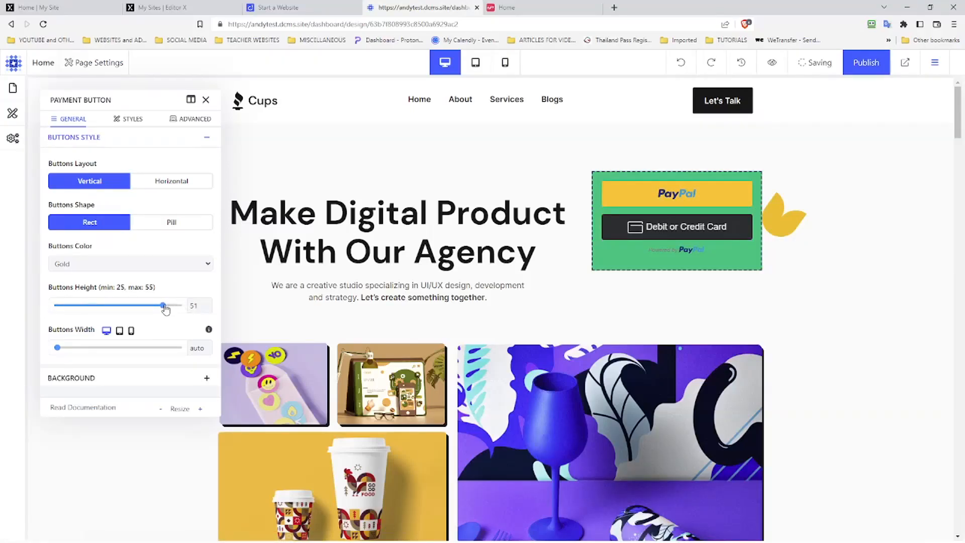
left_click_drag(164, 306, 181, 306)
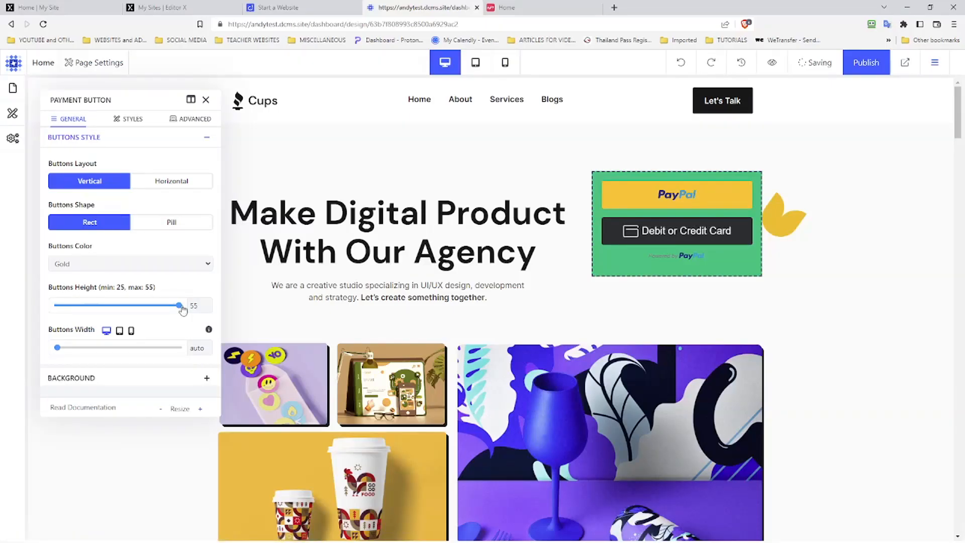
left_click_drag(183, 308, 22, 308)
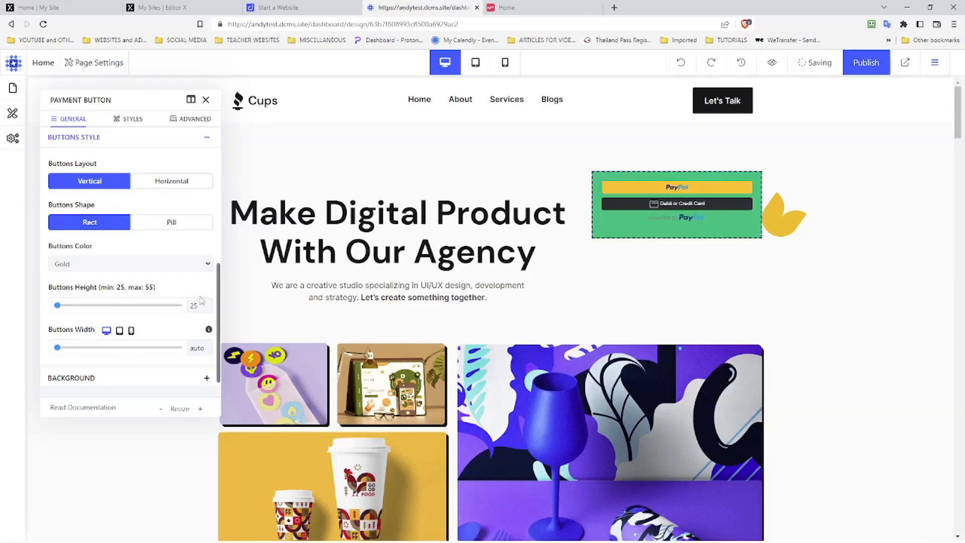
Step: Replace the payment button's height value with auto
left_click_drag(195, 302, 184, 311)
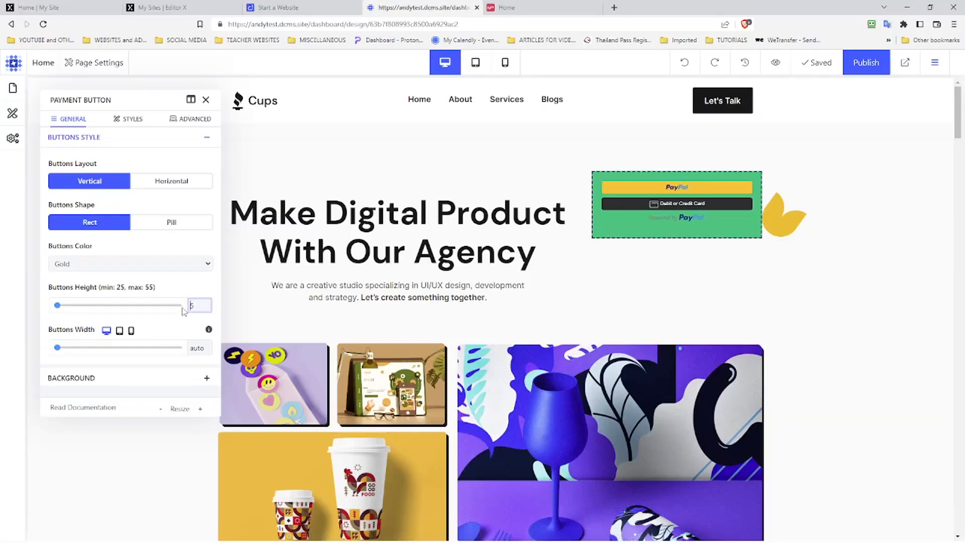
key("Delete")
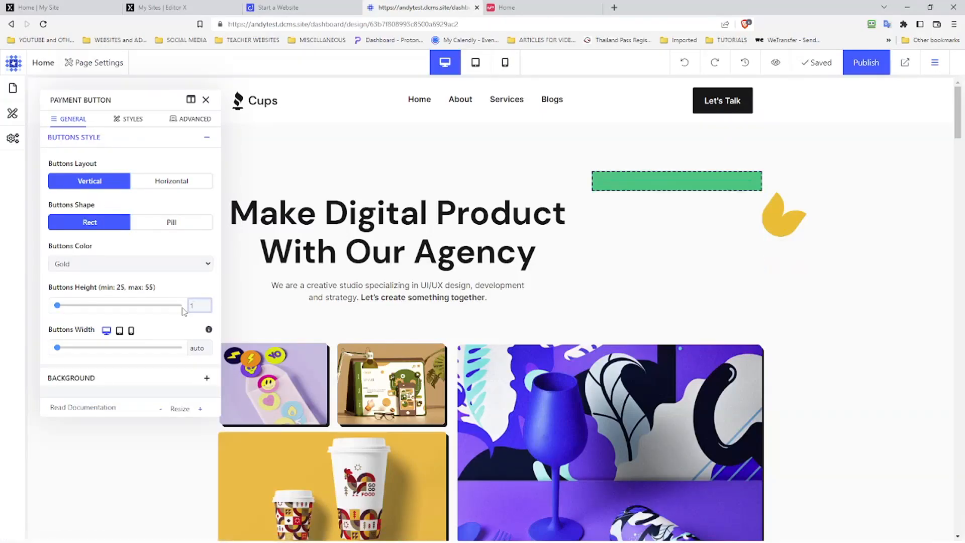
type("zau")
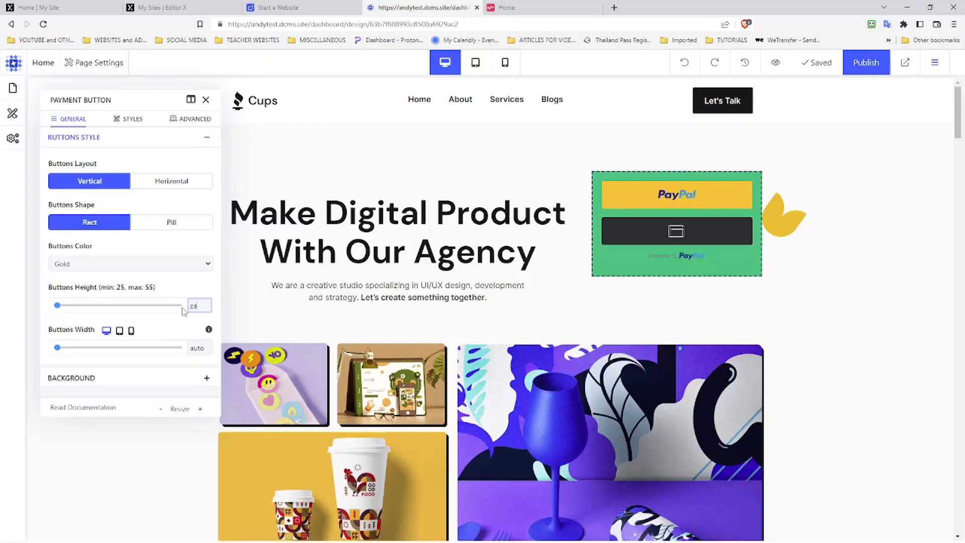
key("BackSpace")
key("BackSpace")
key("BackSpace")
key("BackSpace")
key("BackSpace")
type("auto")
Step: Set the payment button's width to 150px and its color to Blue
left_click_drag(57, 348, 22, 333)
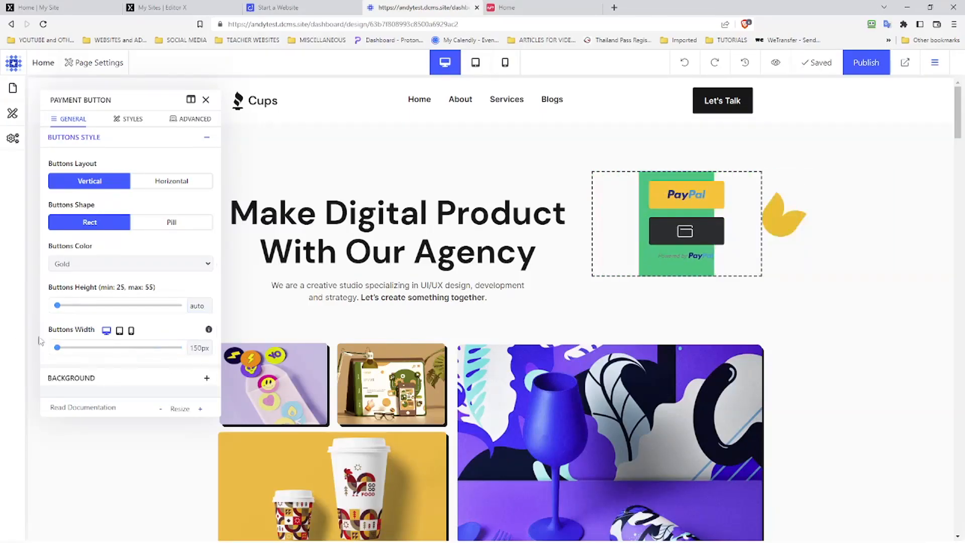
scroll(149, 360, "down", 1)
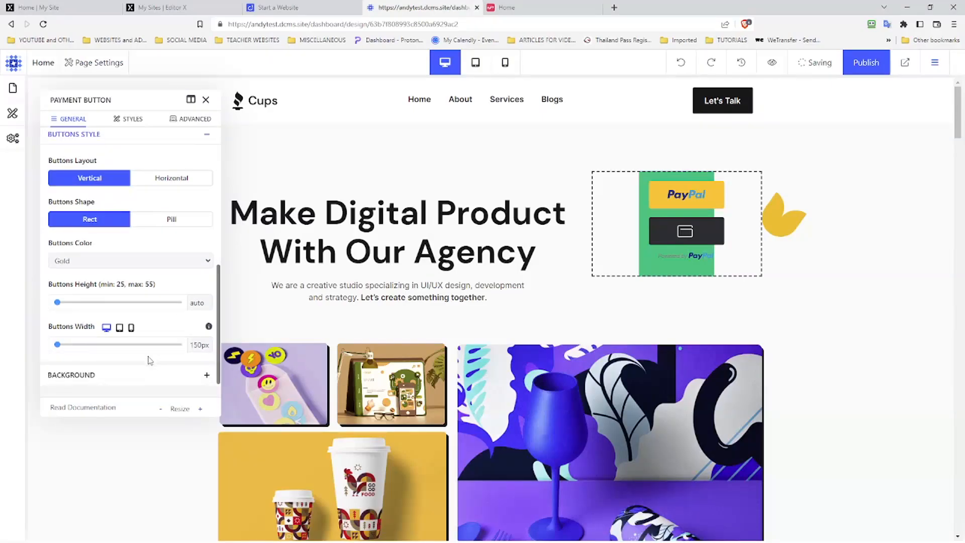
scroll(116, 368, "up", 1)
scroll(115, 367, "down", 1)
scroll(114, 362, "up", 4)
left_click(102, 363)
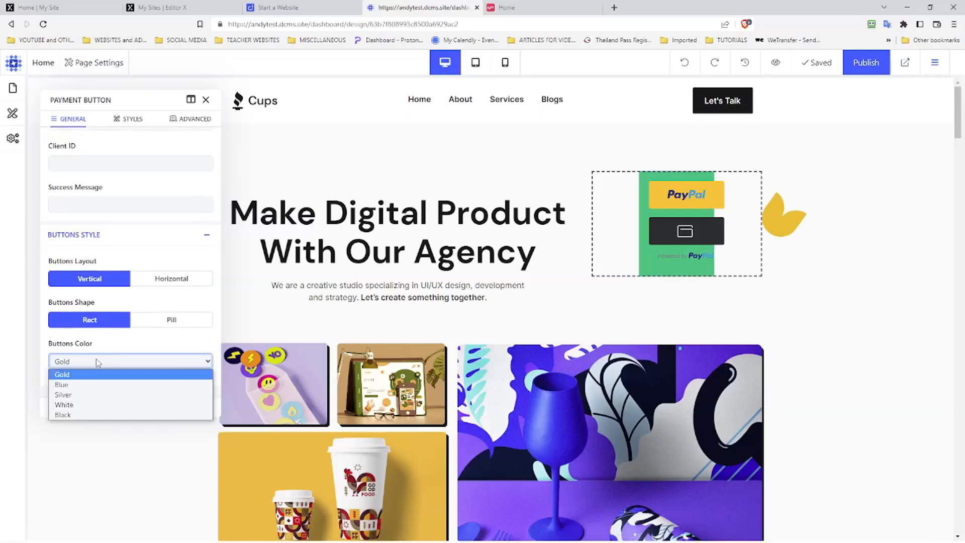
left_click(83, 385)
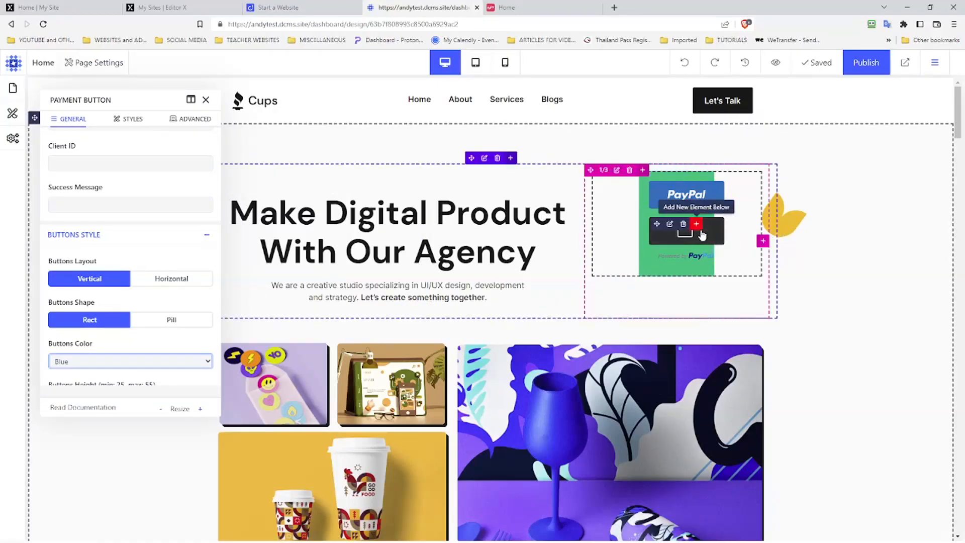
Step: Delete the PayPal payment button from the column beside the hero heading
left_click(695, 238)
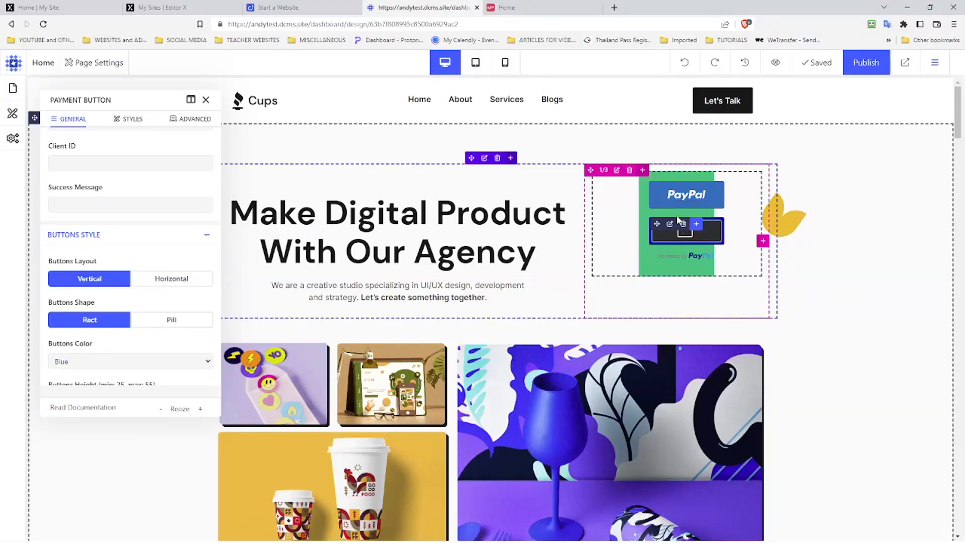
left_click(683, 226)
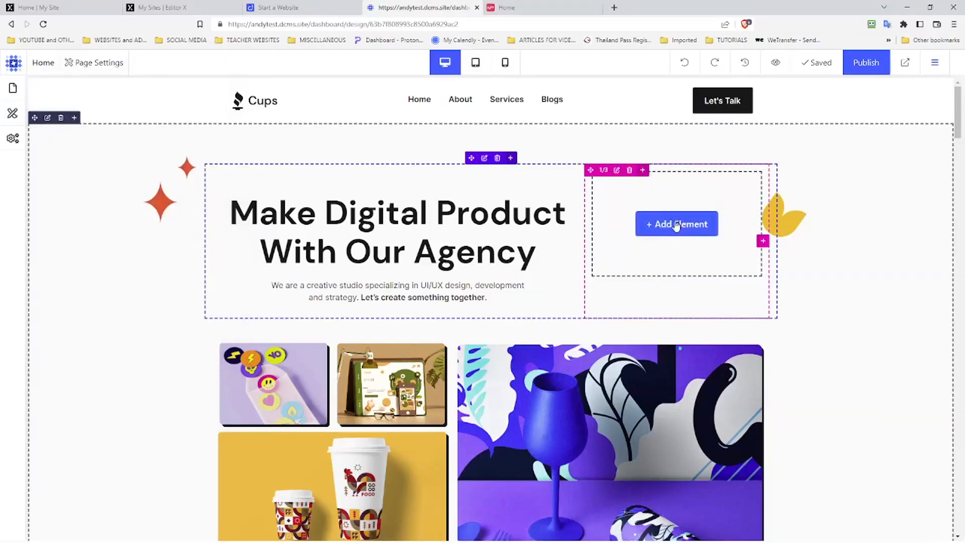
Step: Add a Payment Button element to the empty column beside the hero heading
left_click(672, 225)
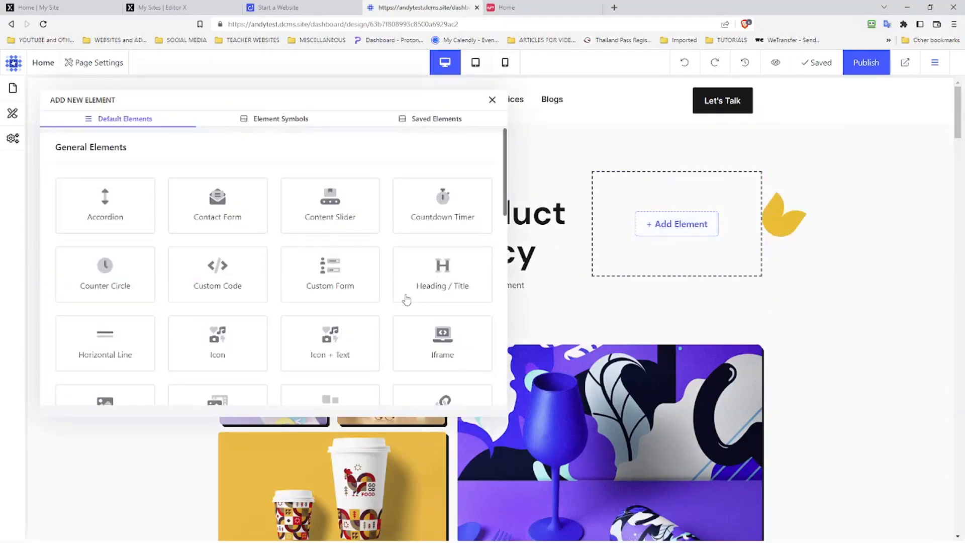
scroll(322, 297, "down", 1)
scroll(275, 351, "down", 2)
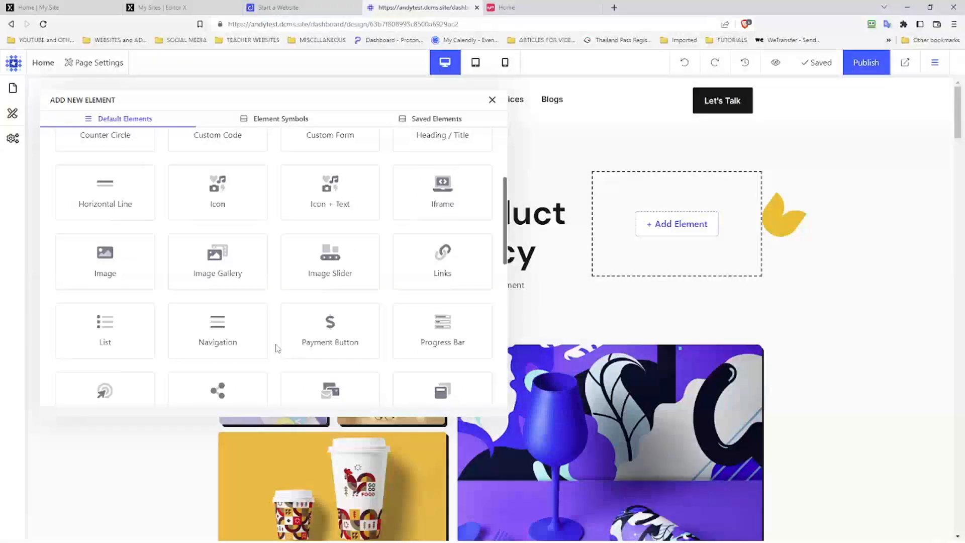
left_click(300, 339)
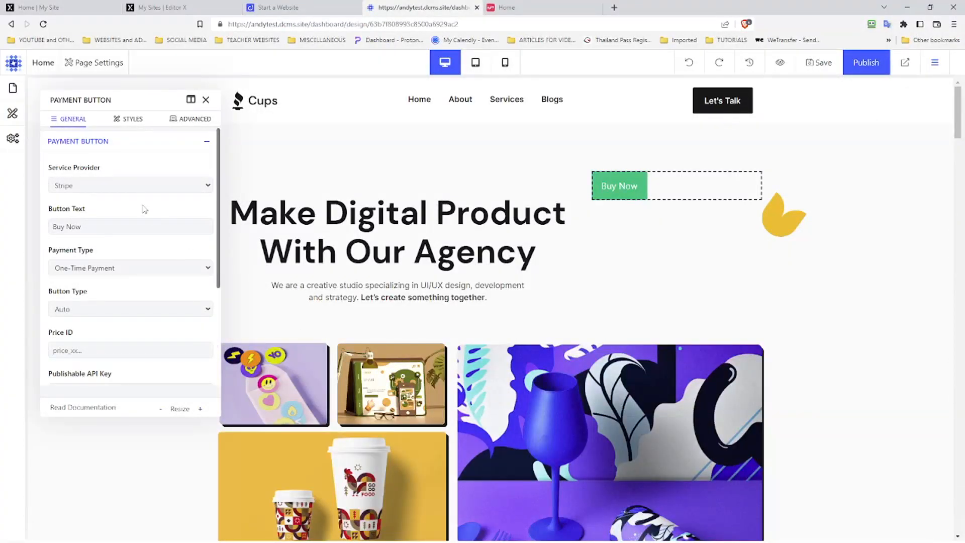
Step: Set the payment button's service provider to PayPal and its currency to GBP
left_click(136, 185)
left_click(124, 202)
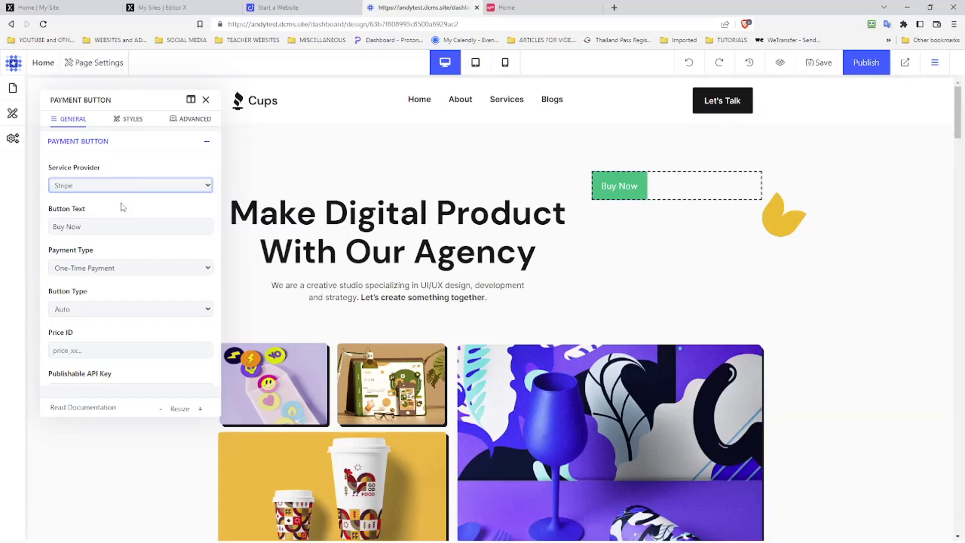
left_click(126, 187)
left_click(125, 209)
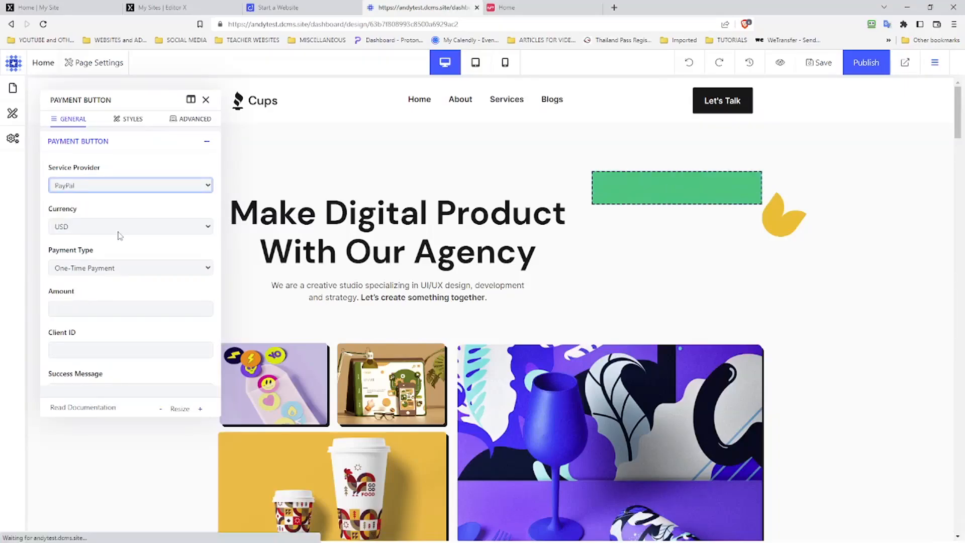
left_click(120, 227)
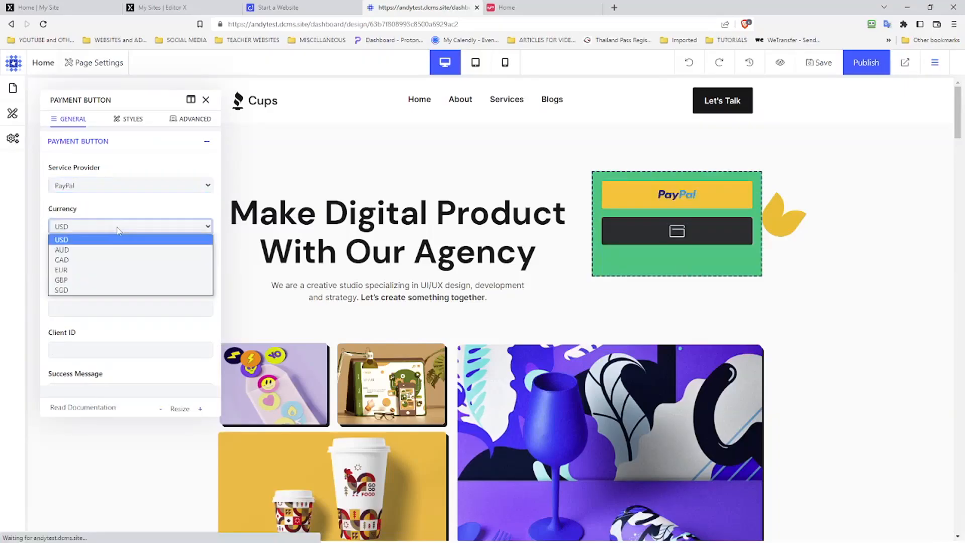
left_click(109, 280)
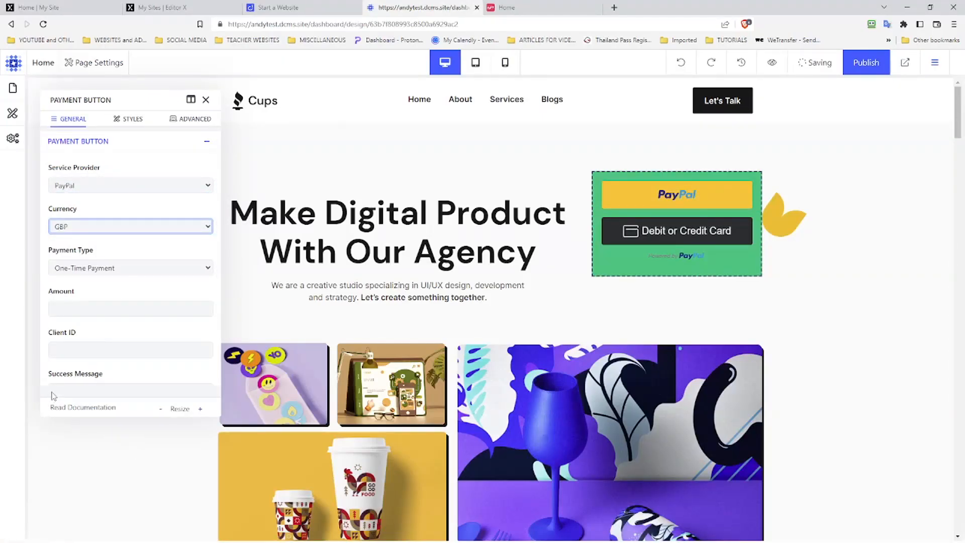
Step: Review the payment button's styling and advanced options, including visibility, position and custom CSS, and return to its general settings
left_click(121, 126)
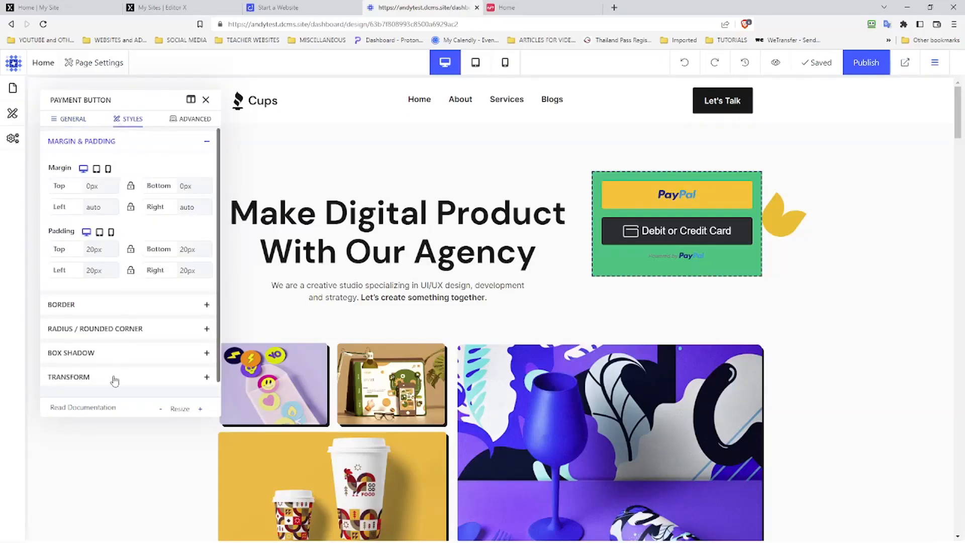
left_click(193, 119)
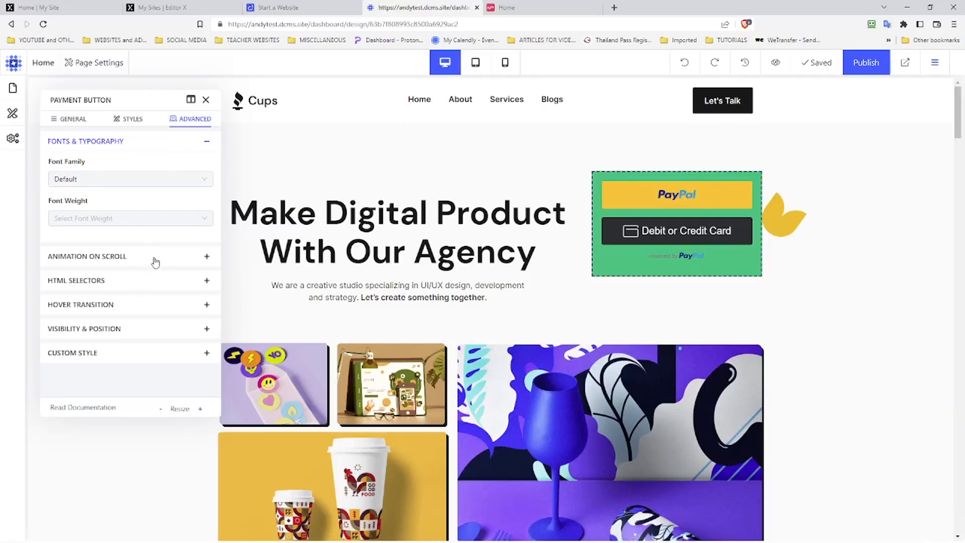
left_click(131, 329)
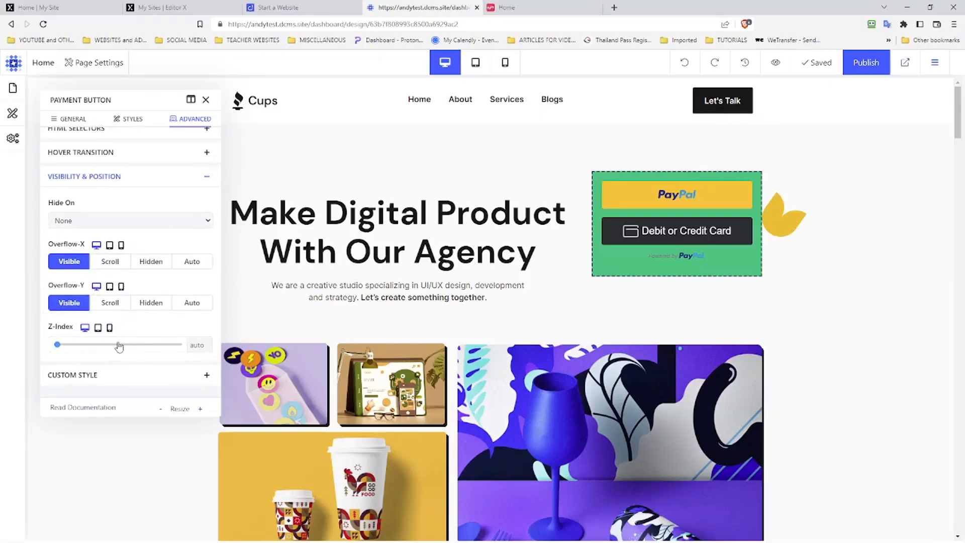
left_click(91, 381)
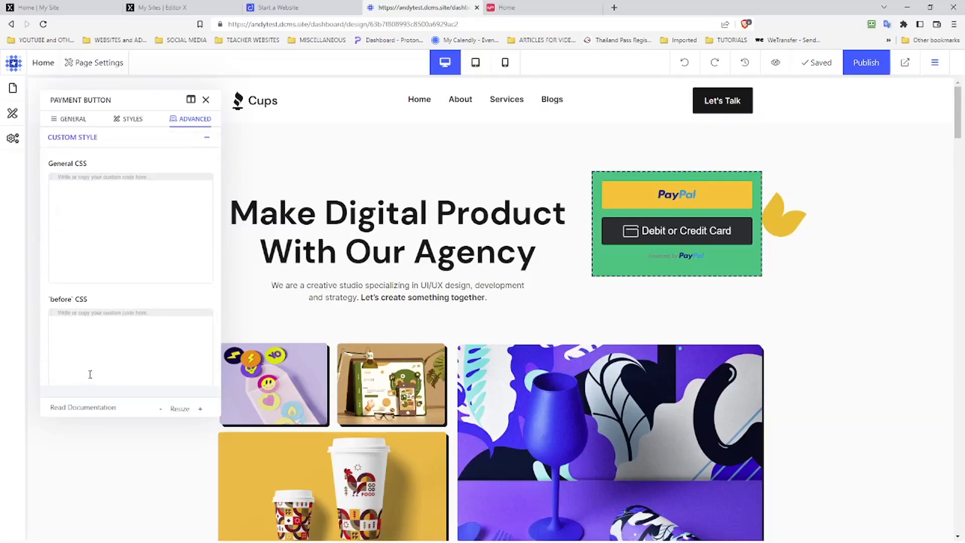
left_click(73, 118)
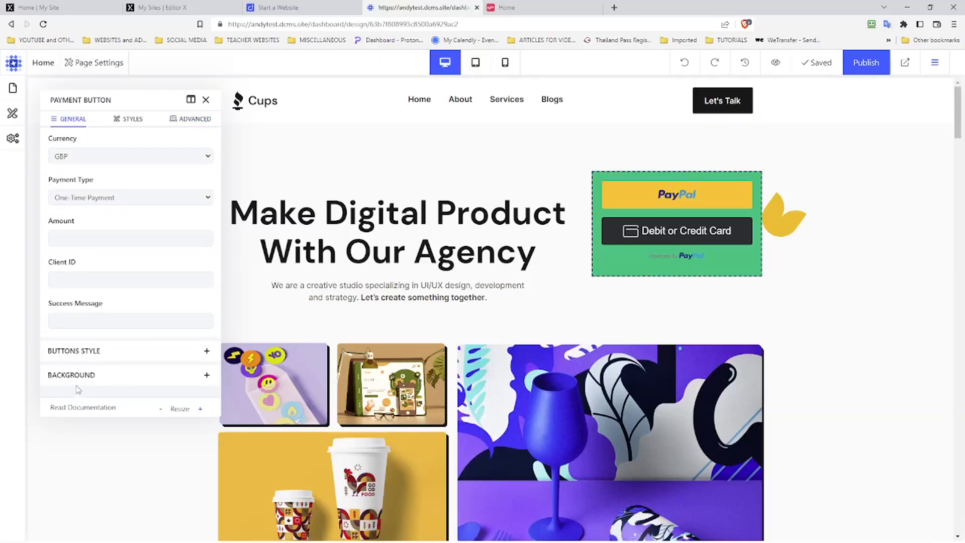
scroll(78, 387, "up", 3)
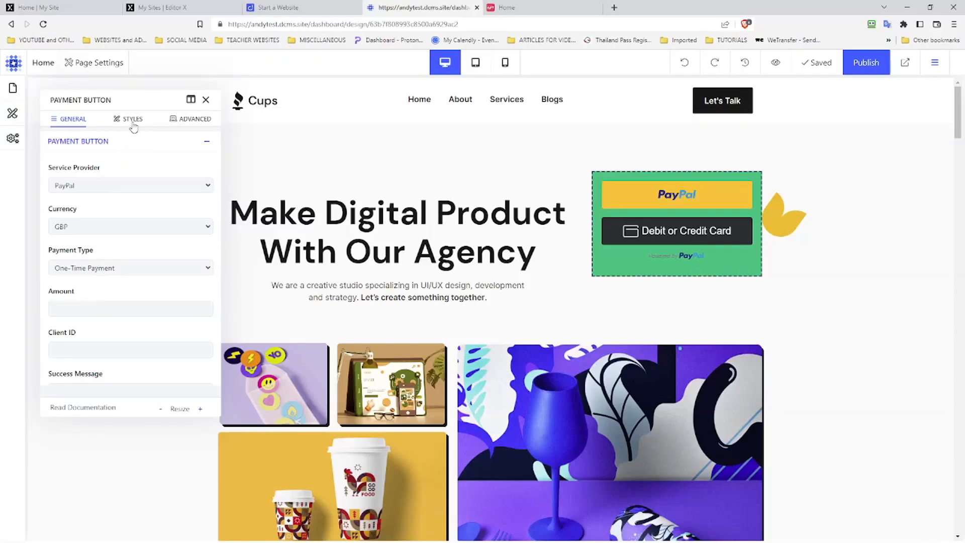
Step: Test the Debit or Credit Card and PayPal buttons in the hero section, dismissing each alert
left_click(716, 239)
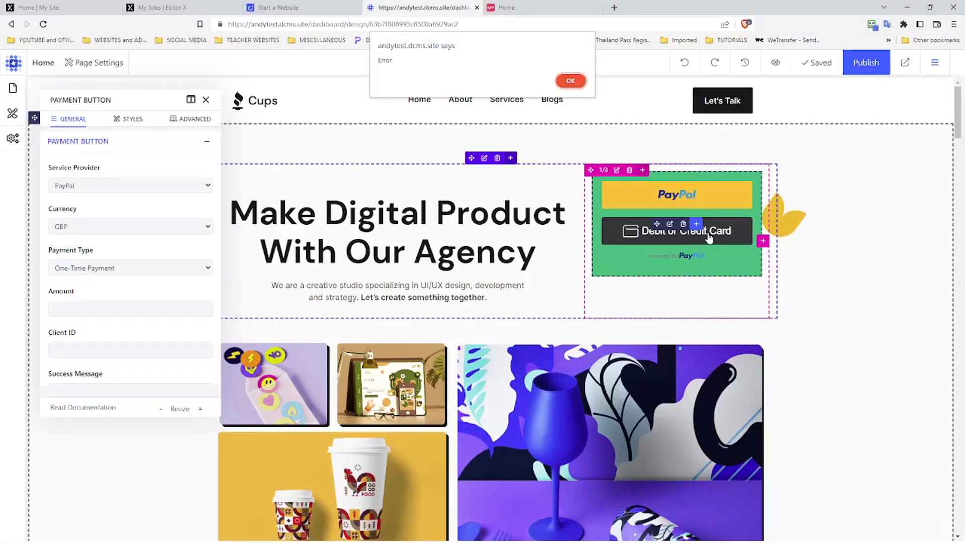
key("Return")
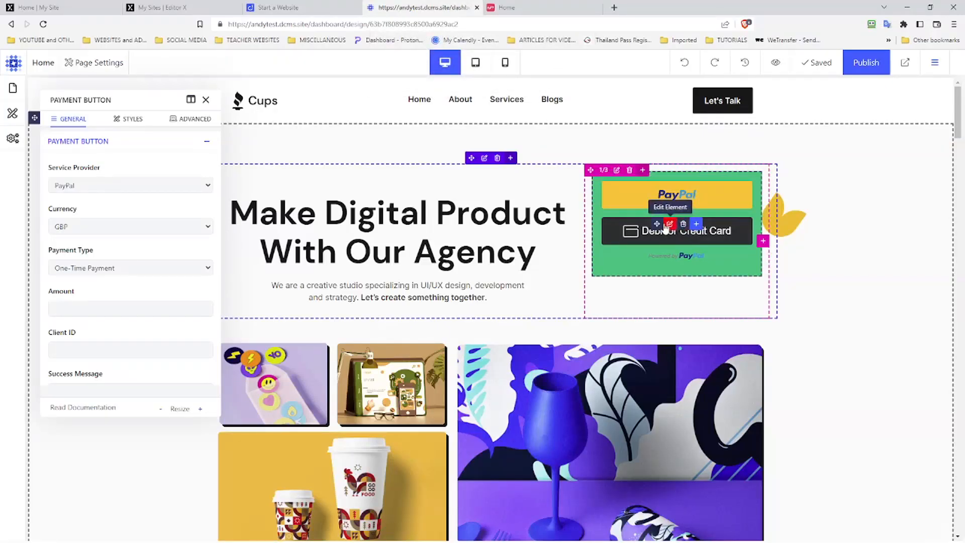
left_click(667, 201)
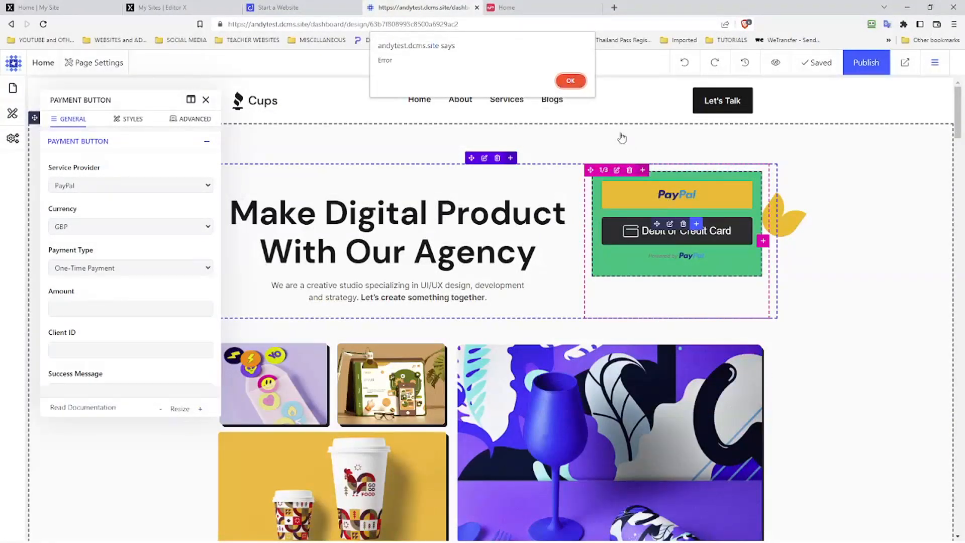
left_click(570, 81)
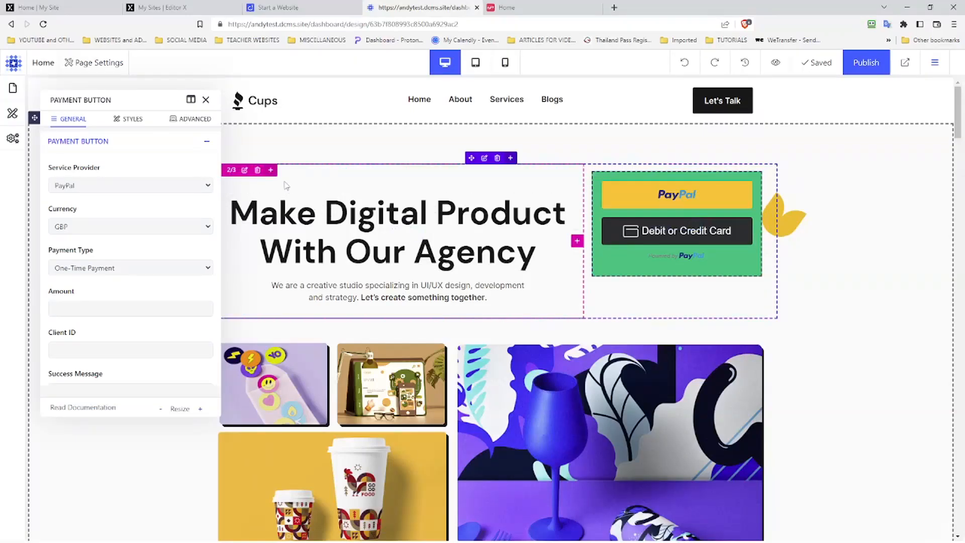
Step: Dock the payment button's settings at the side of the editor, try collapsing and expanding them, and close them
left_click_drag(149, 101, 881, 67)
left_click(922, 70)
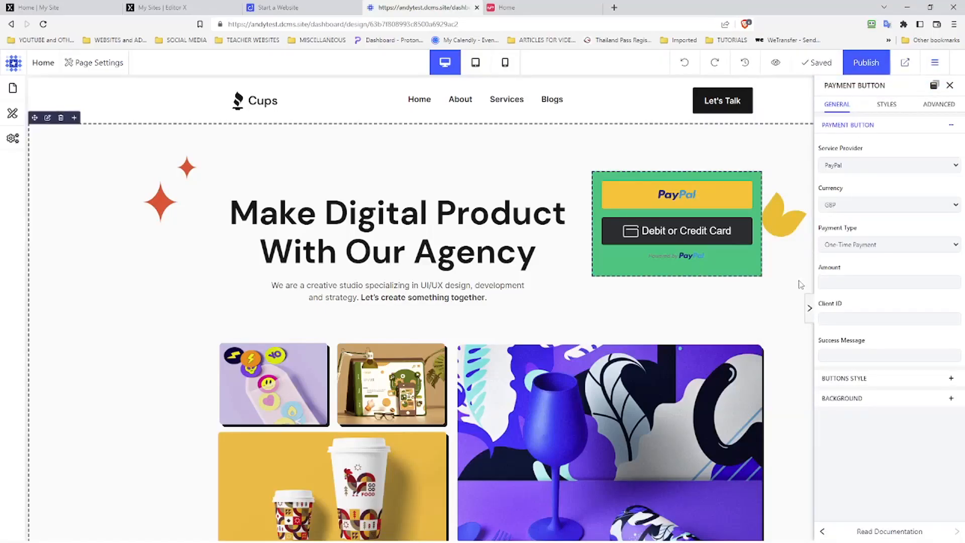
left_click(809, 308)
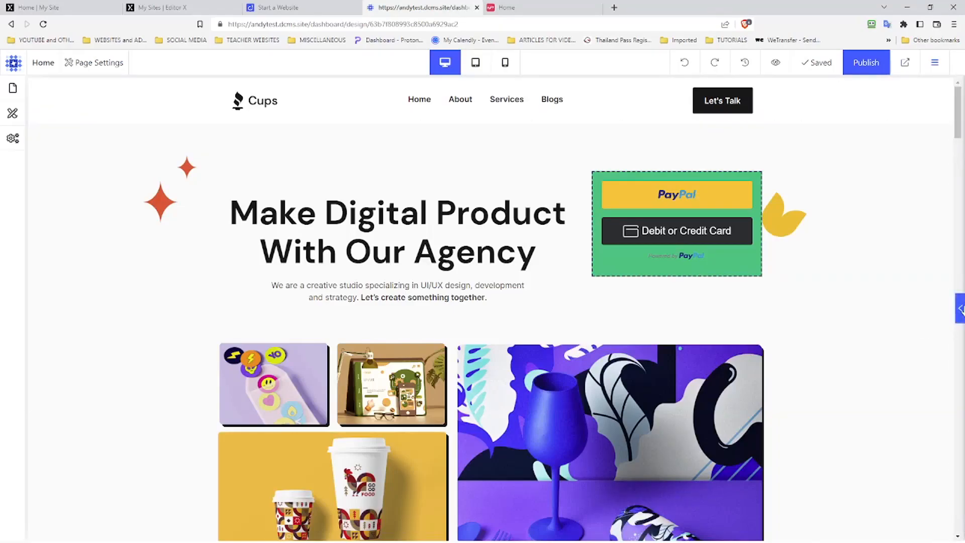
left_click(962, 309)
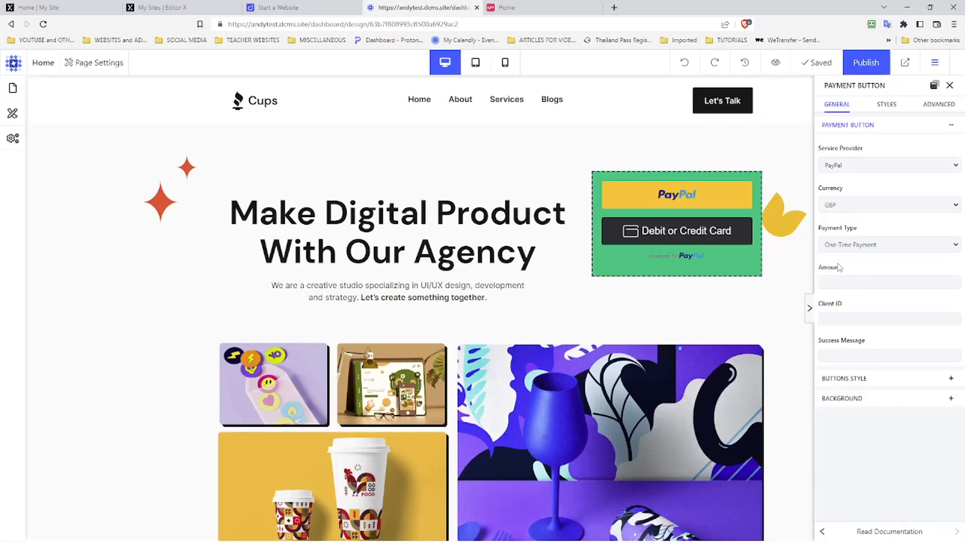
left_click(951, 86)
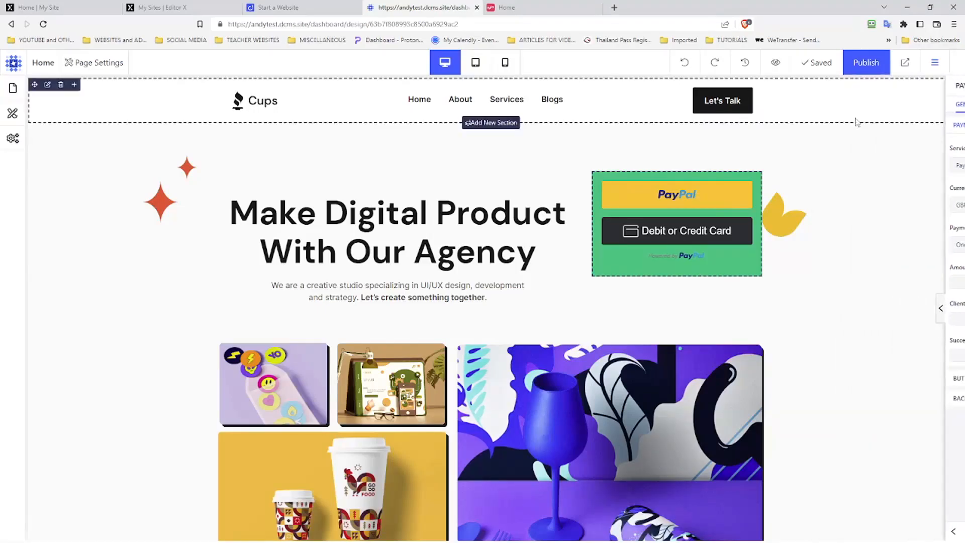
Step: Open the header navigation element's settings and examine its logo options and URL
left_click(721, 104)
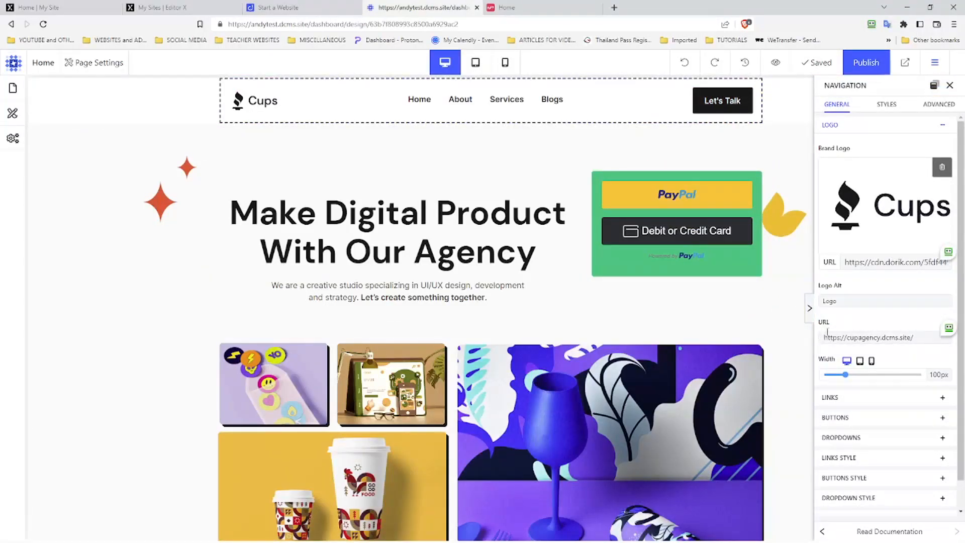
left_click(853, 346)
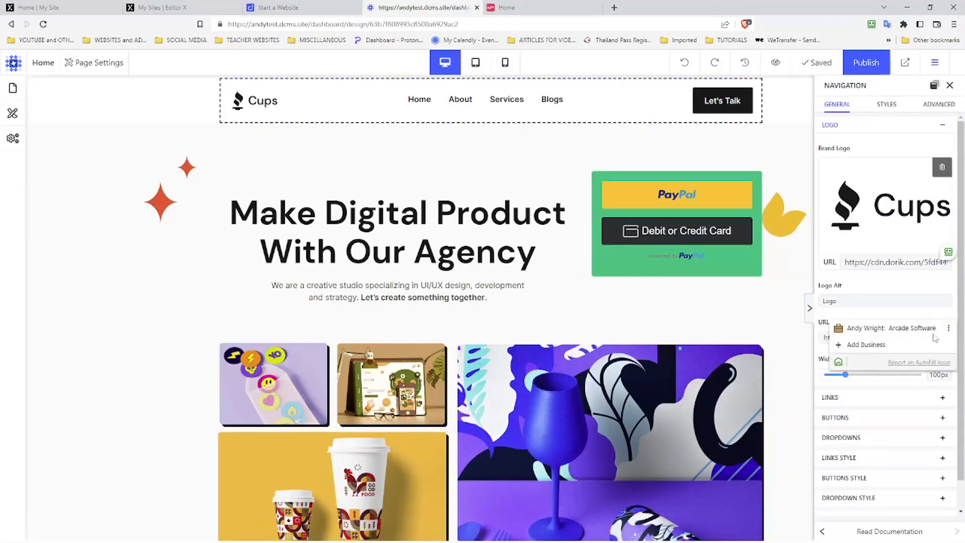
scroll(779, 336, "down", 1)
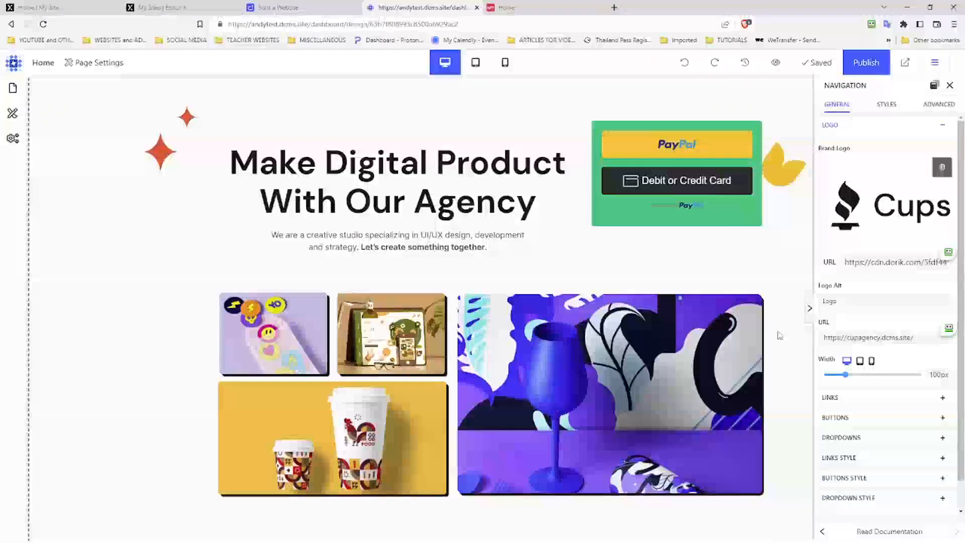
scroll(779, 335, "up", 1)
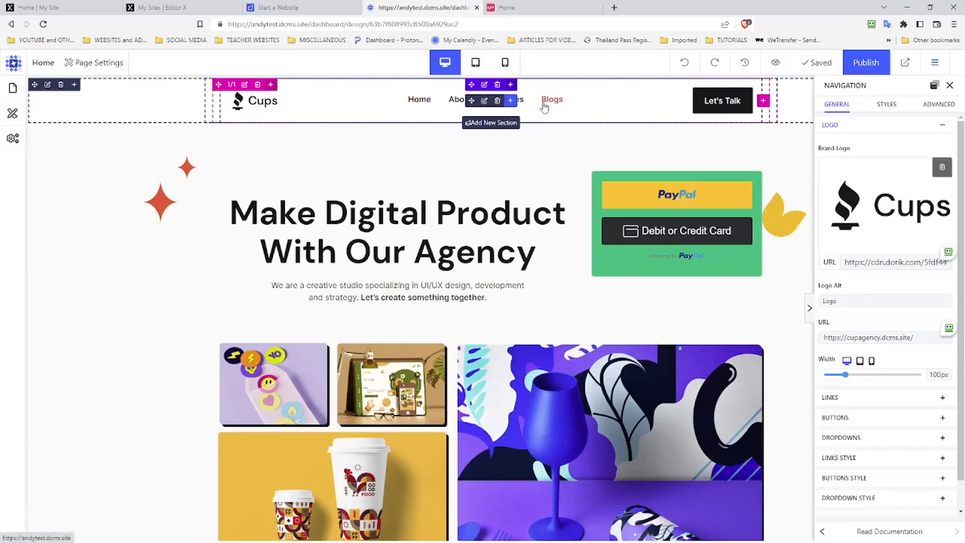
Step: Add a new regular page to the site, open it and expand its name and slug settings
left_click(12, 89)
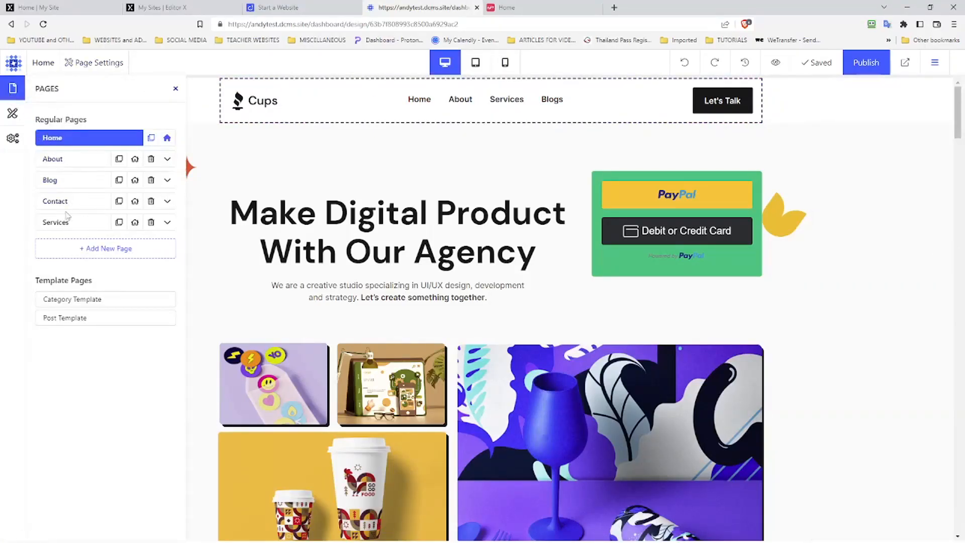
left_click(66, 253)
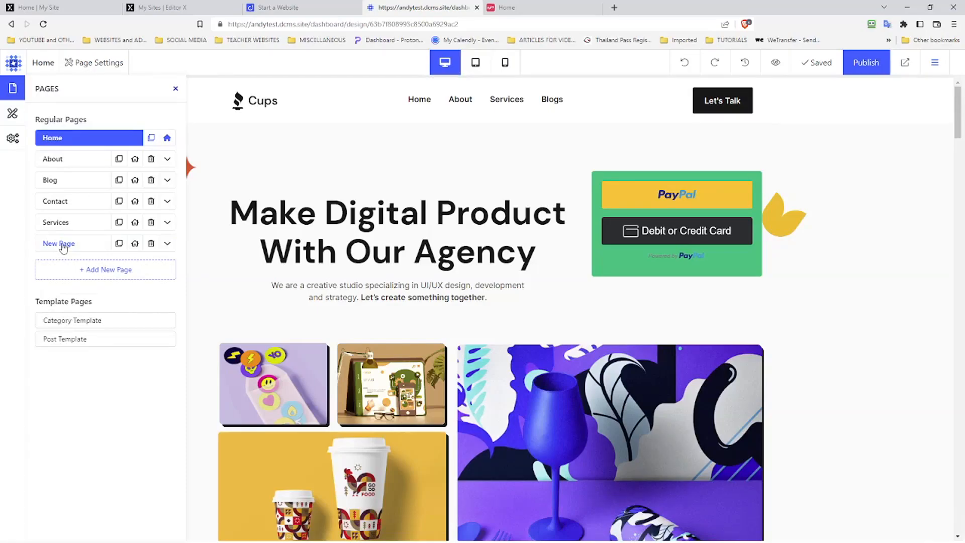
left_click(63, 244)
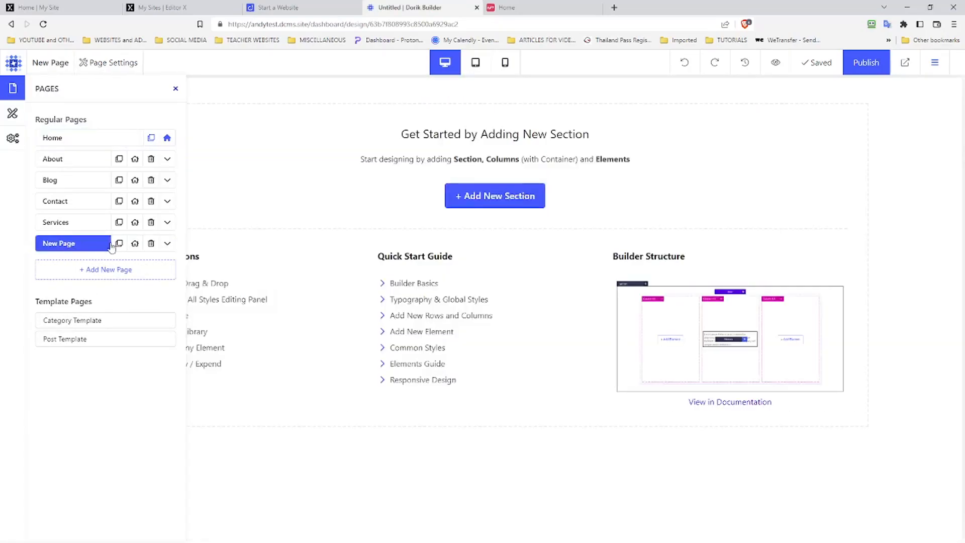
left_click(167, 244)
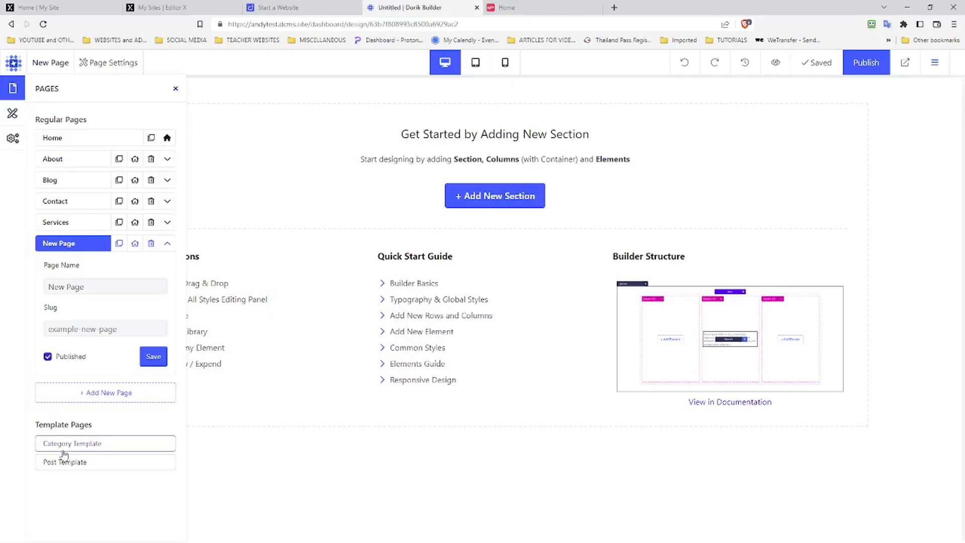
Step: Return to the Home page and examine the Home link's settings in the header navigation element
left_click(99, 144)
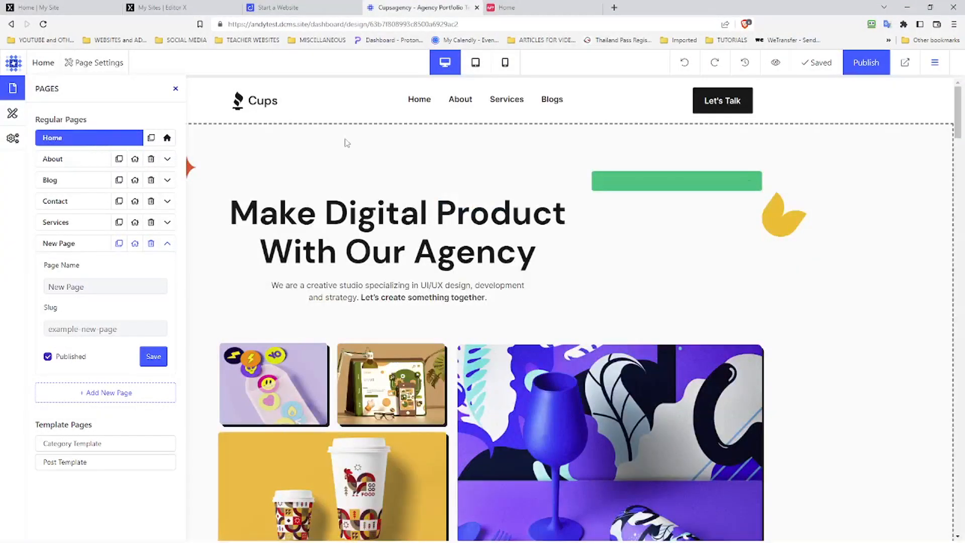
left_click(543, 103)
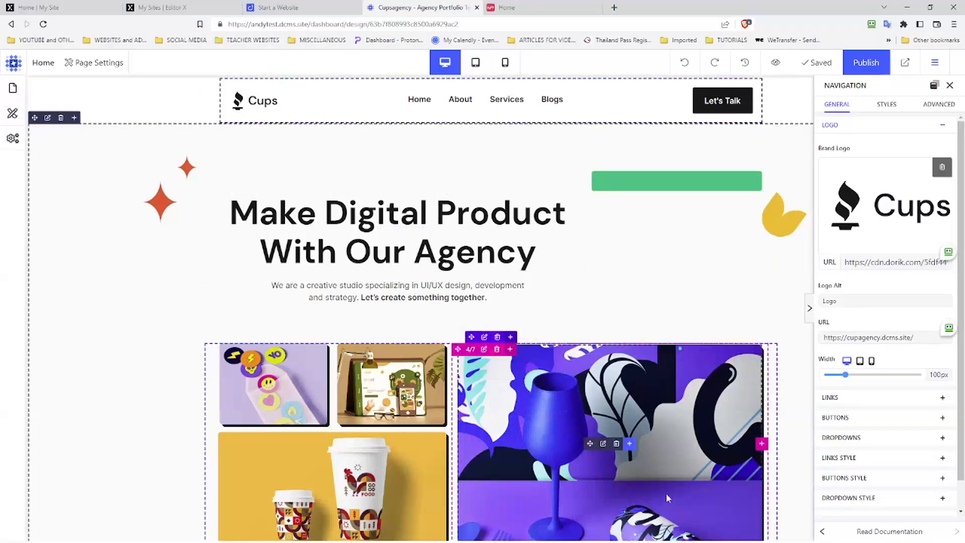
left_click(842, 400)
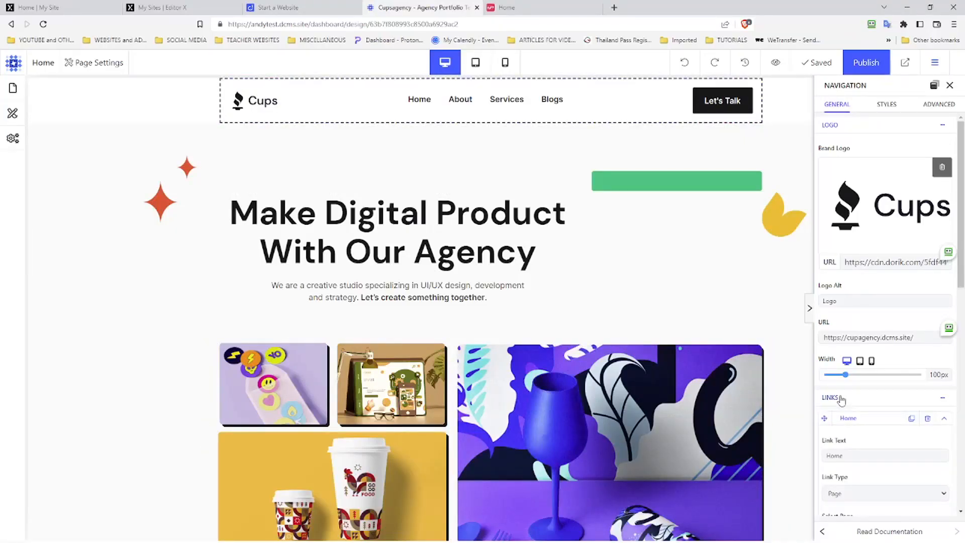
scroll(841, 400, "down", 3)
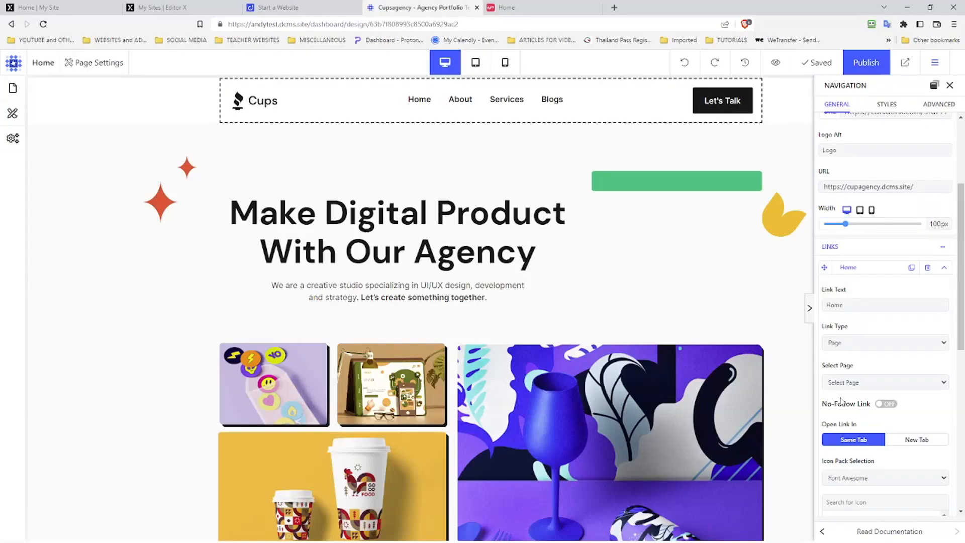
scroll(841, 401, "down", 3)
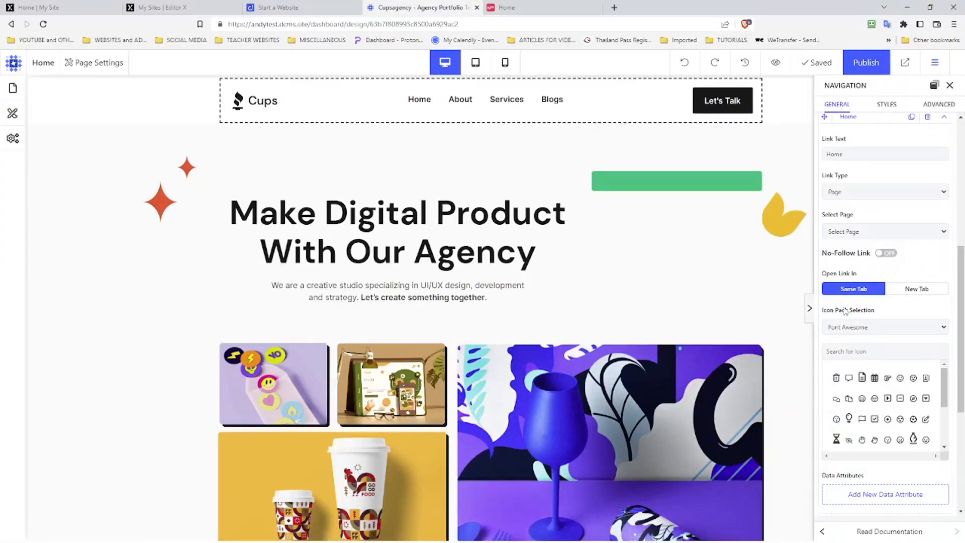
scroll(845, 311, "up", 3)
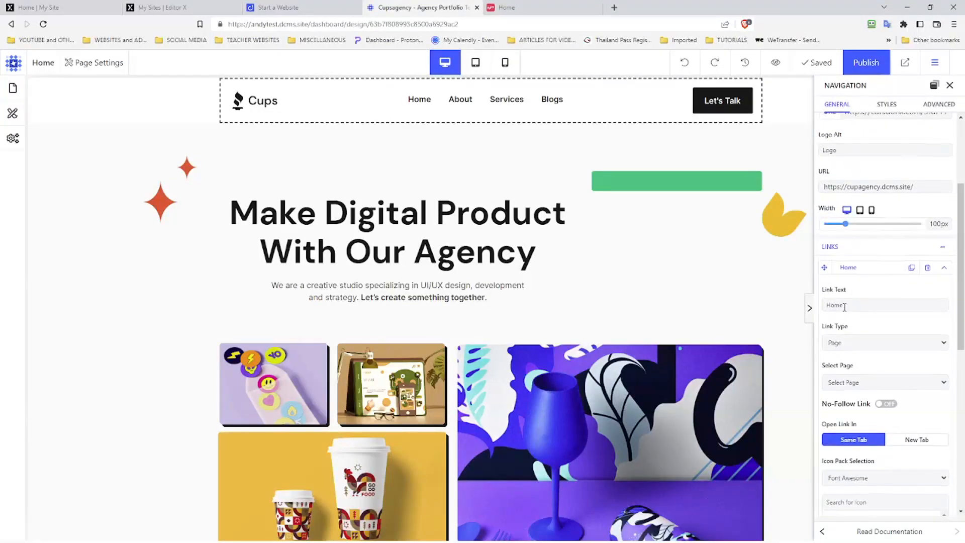
Step: Examine the header navigation element's links and Let's Talk button settings, and delete the Let's Talk button
scroll(845, 307, "up", 1)
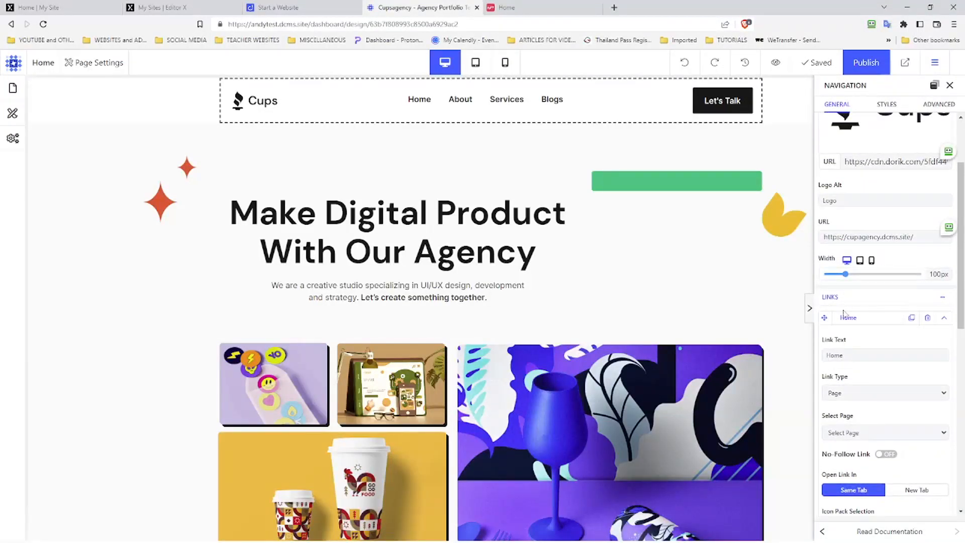
left_click(946, 319)
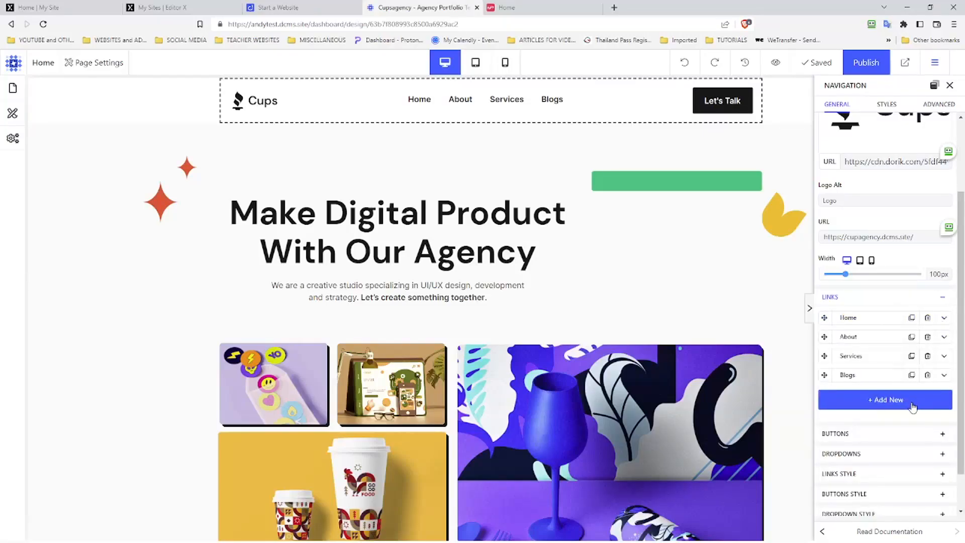
left_click(884, 436)
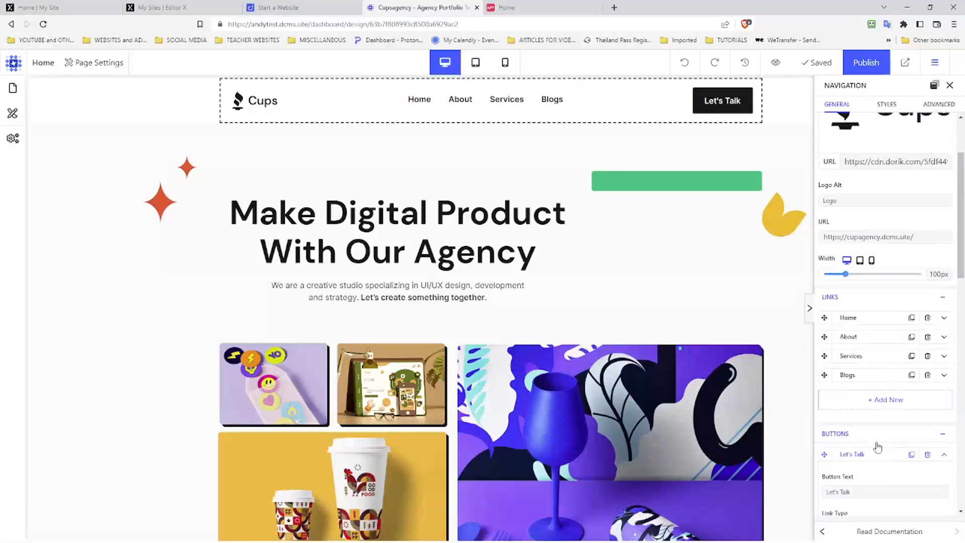
scroll(878, 446, "down", 2)
scroll(877, 442, "up", 1)
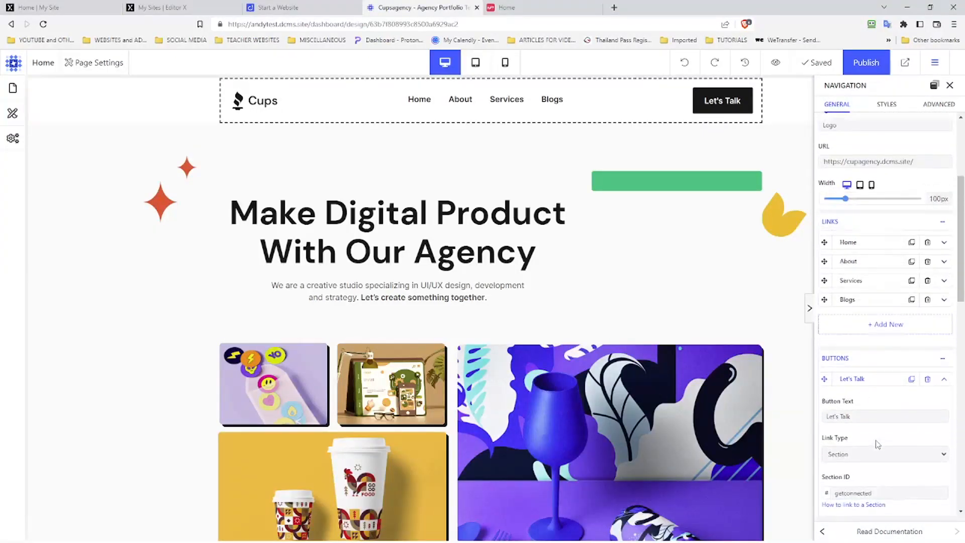
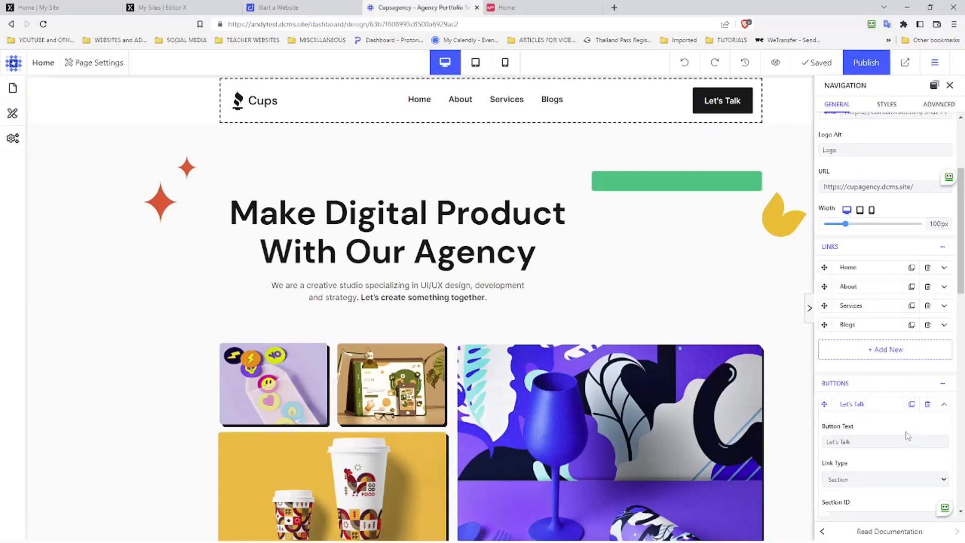
left_click(927, 404)
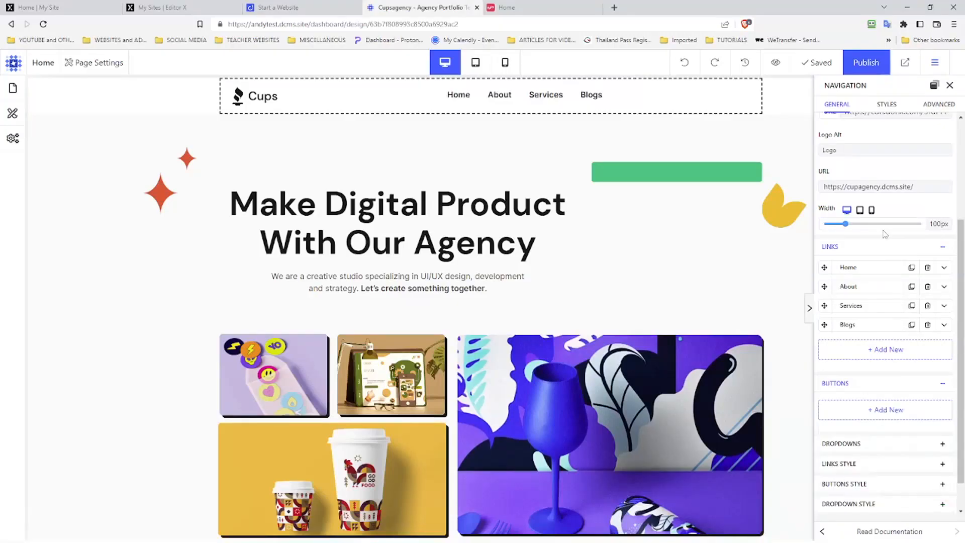
left_click(943, 246)
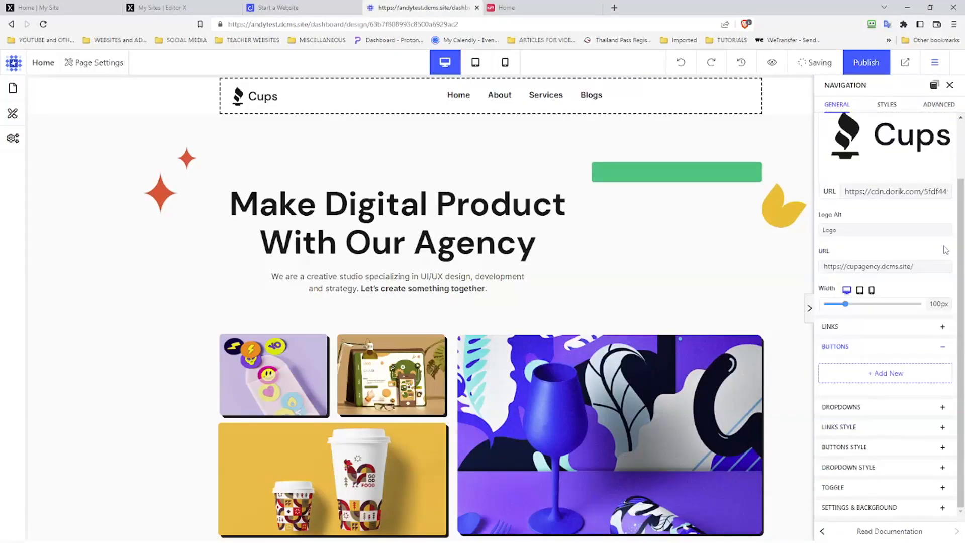
scroll(866, 418, "up", 2)
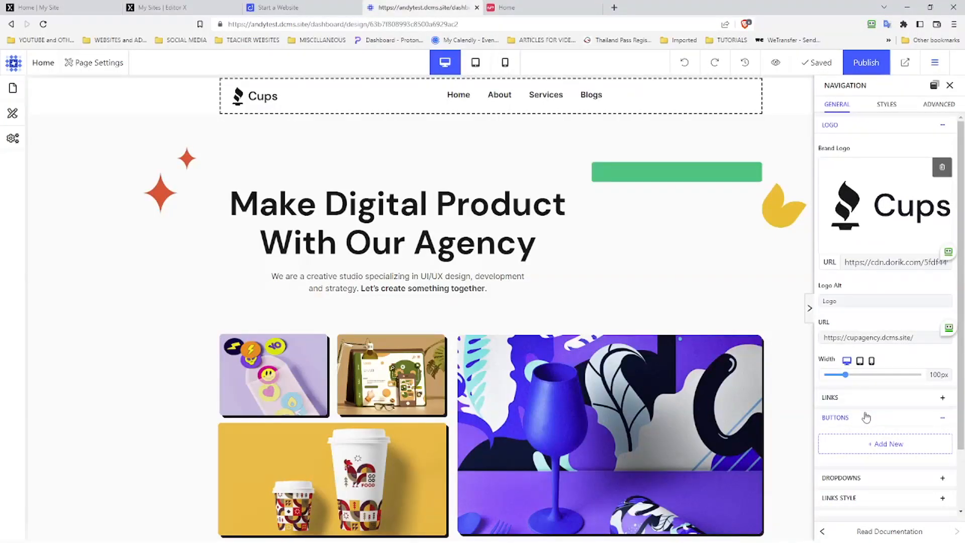
Step: Add a new blank link to the header navigation element's links
left_click(865, 418)
left_click(865, 405)
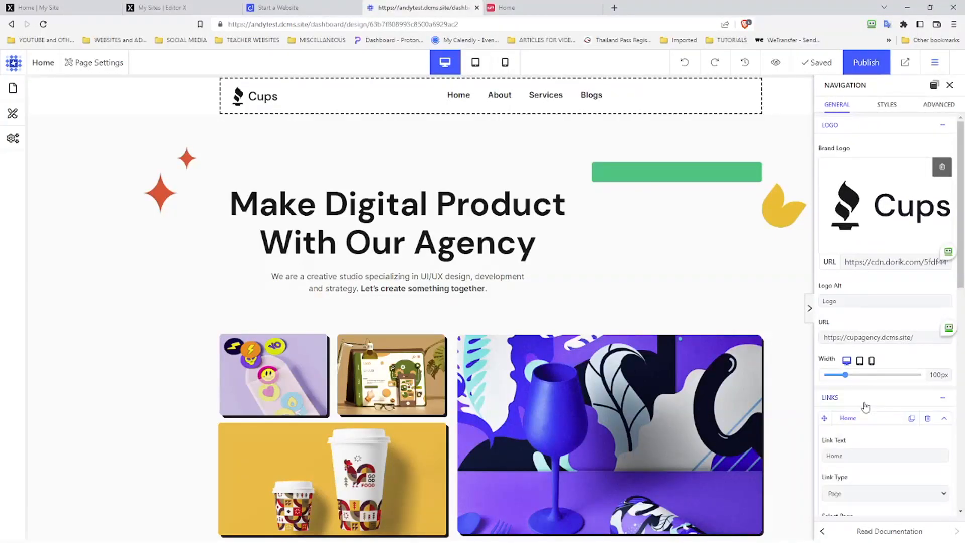
scroll(864, 403, "down", 2)
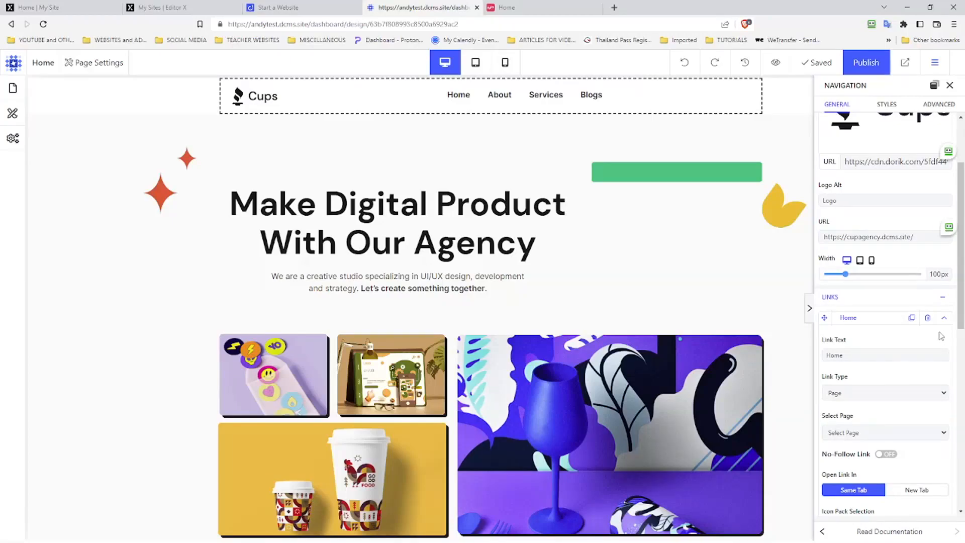
left_click(945, 318)
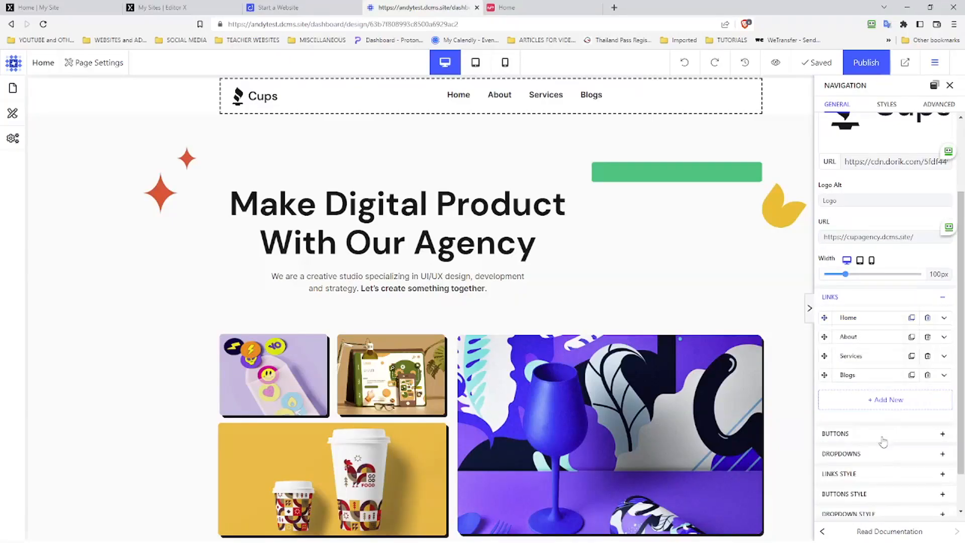
left_click(881, 408)
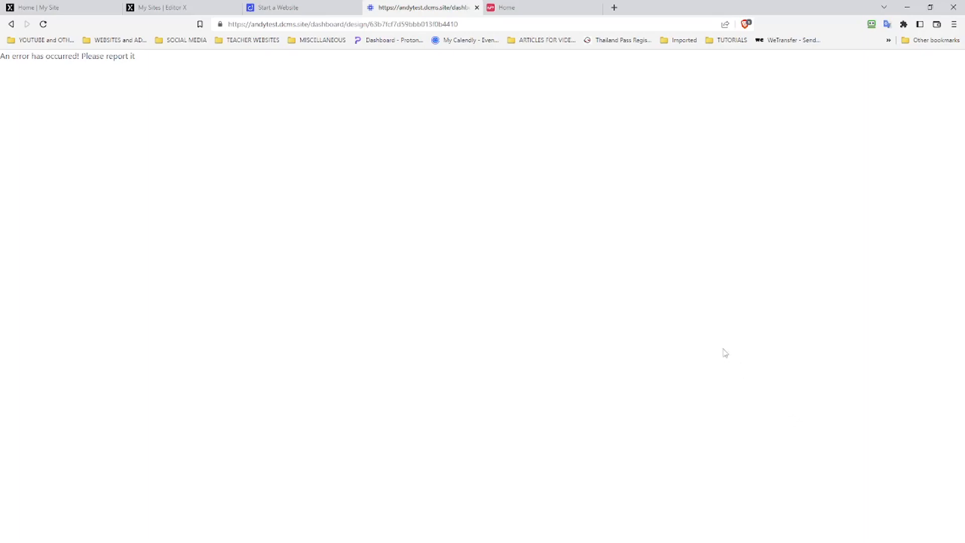
Step: Close the crashed editor page, return to Dorik's CMS sites dashboard and reopen the Test site in the page designer
left_click(477, 7)
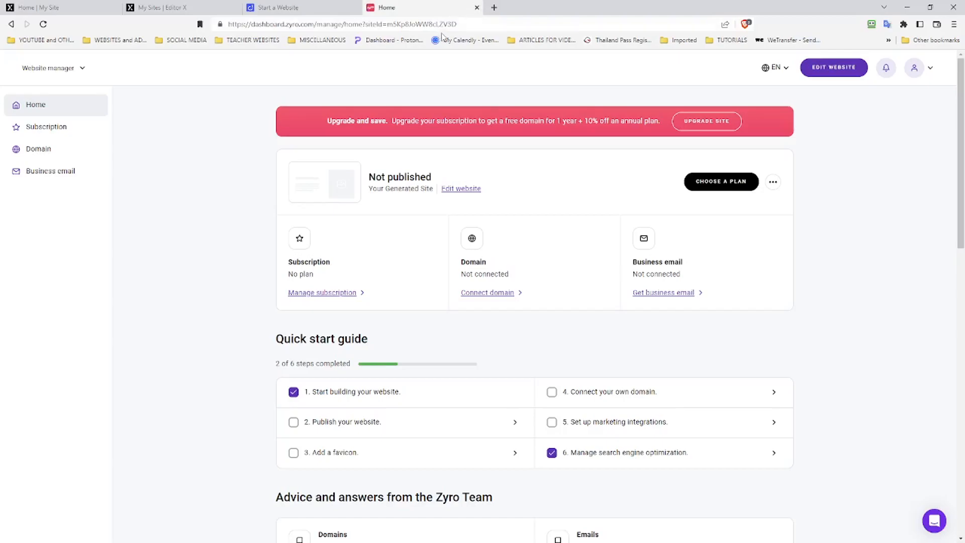
left_click(332, 7)
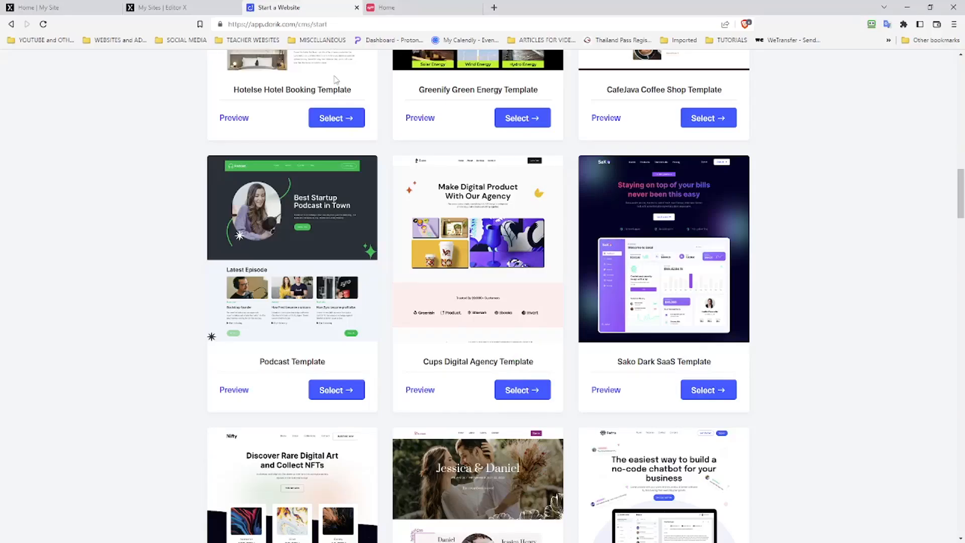
scroll(336, 79, "down", 1)
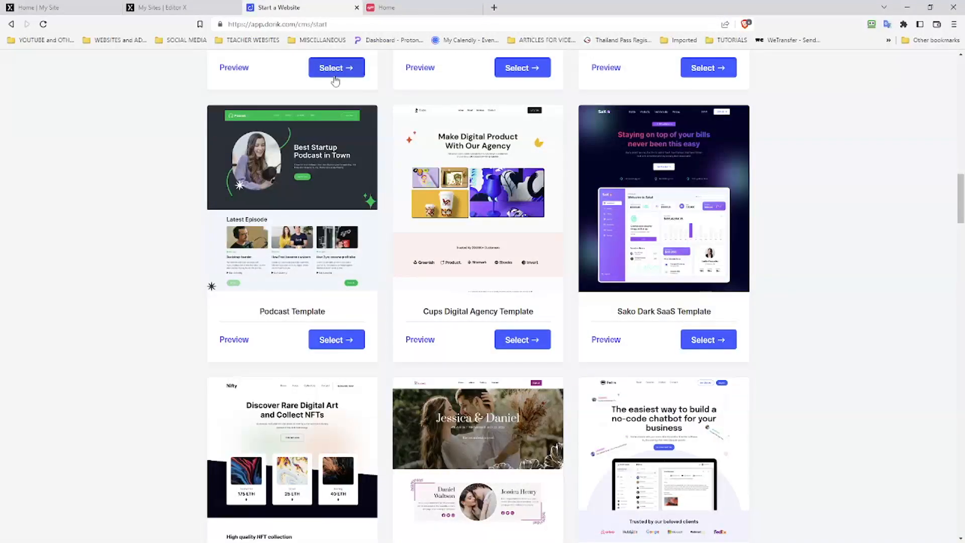
scroll(336, 81, "up", 20)
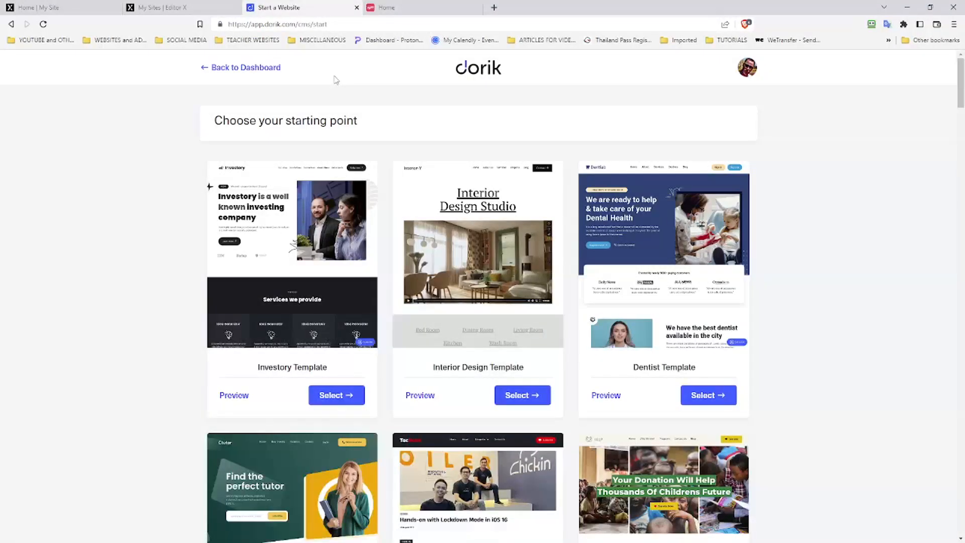
left_click(273, 69)
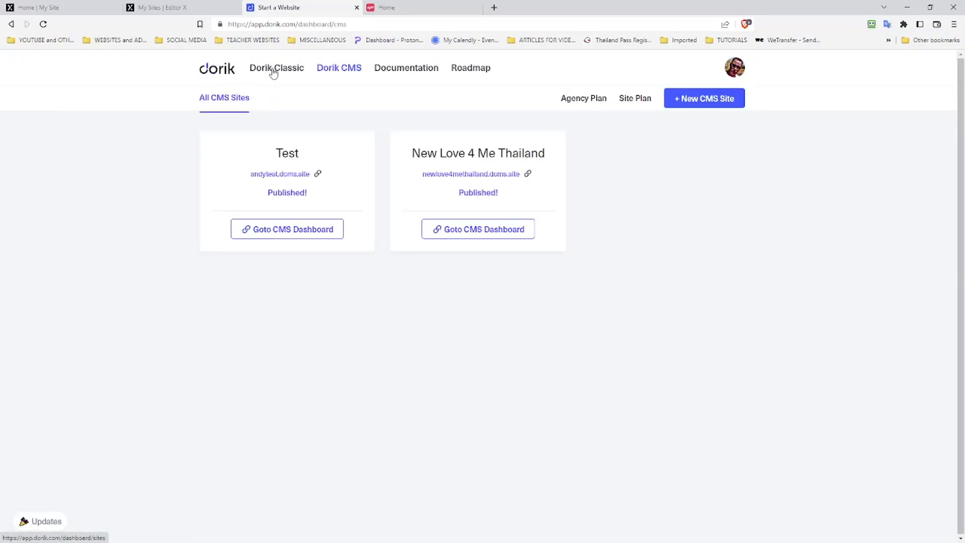
left_click(266, 237)
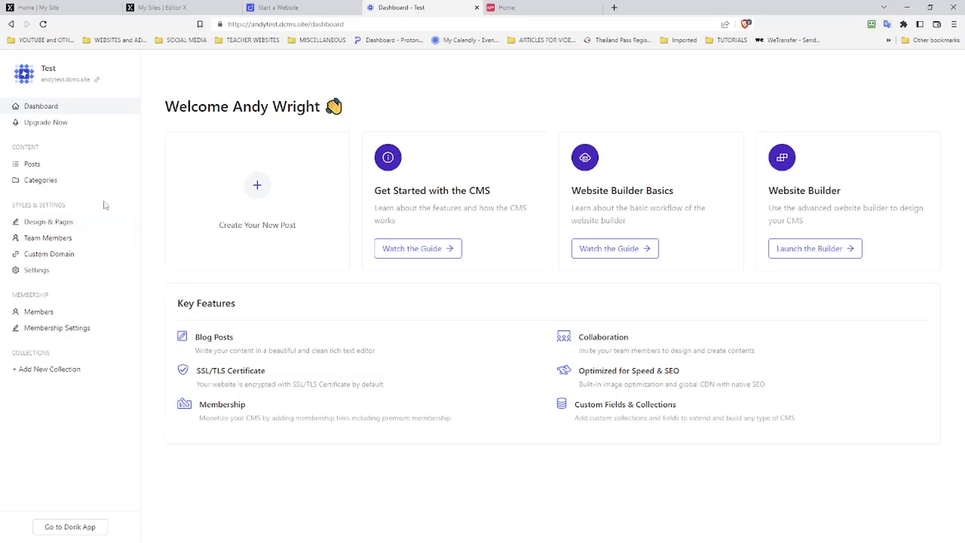
left_click(61, 225)
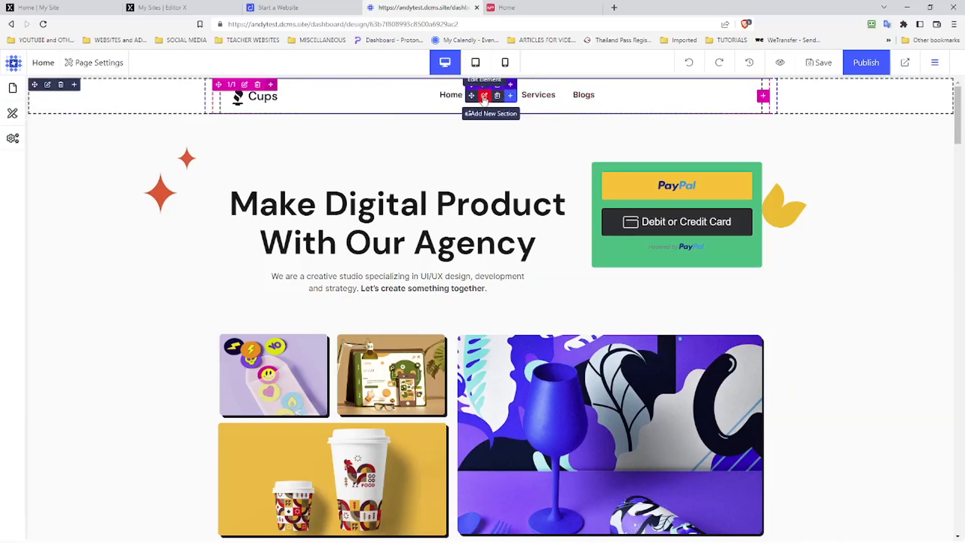
Step: Reopen the header navigation element's settings and examine the blank link's text, type, URL and icon options
left_click(484, 97)
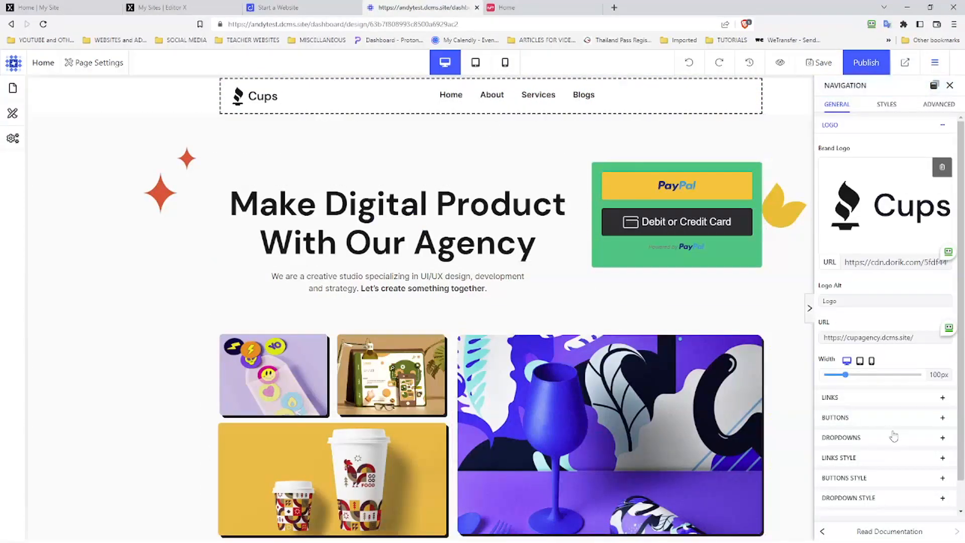
left_click(893, 397)
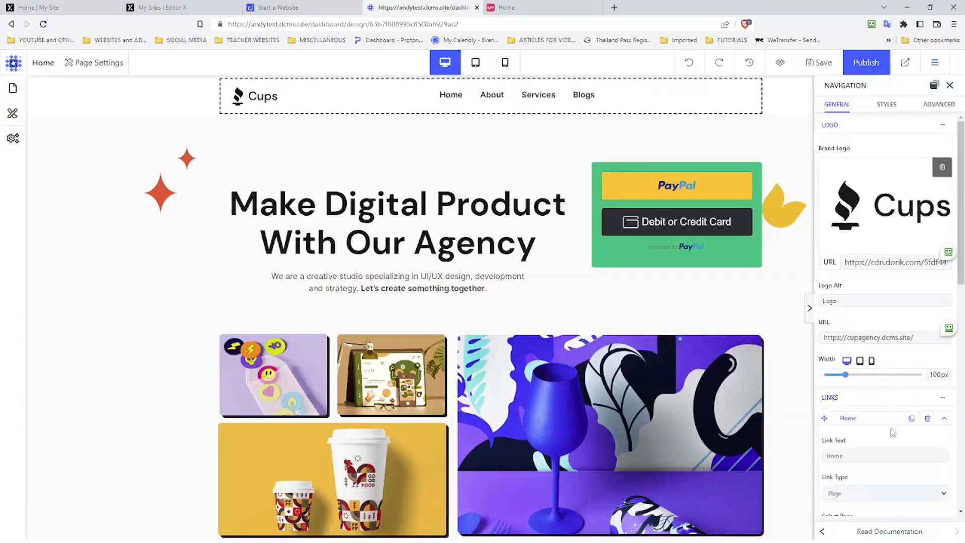
left_click(945, 419)
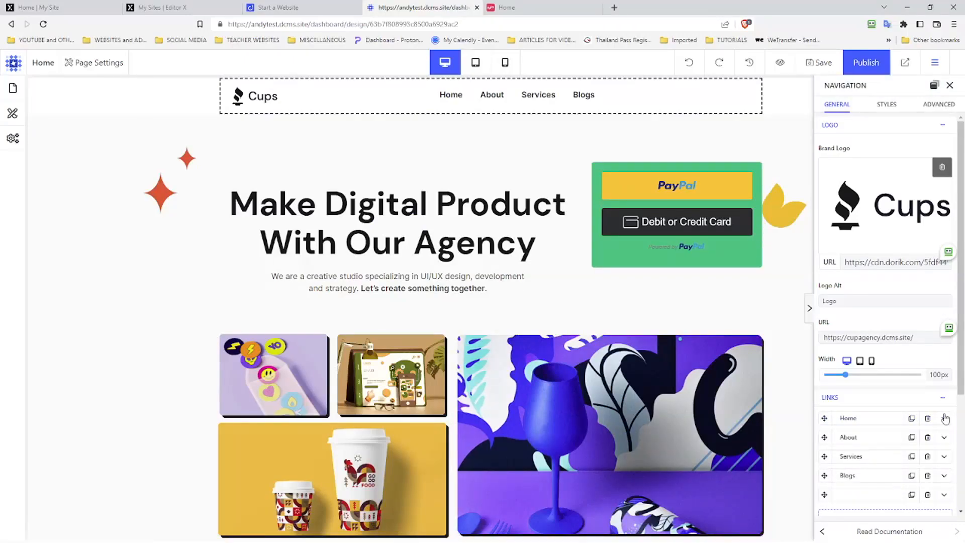
left_click(944, 496)
scroll(942, 495, "down", 5)
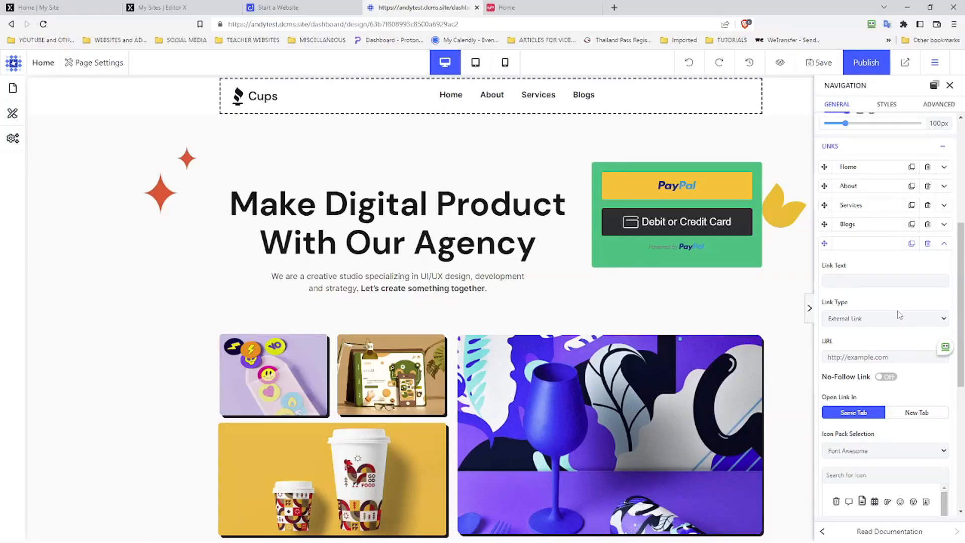
left_click(898, 285)
scroll(904, 399, "down", 5)
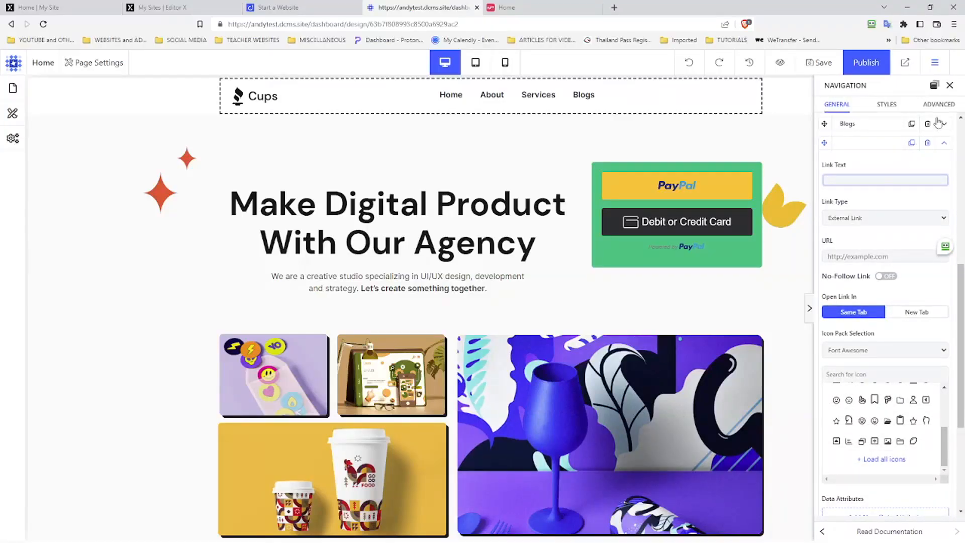
scroll(941, 139, "up", 5)
scroll(942, 140, "up", 1)
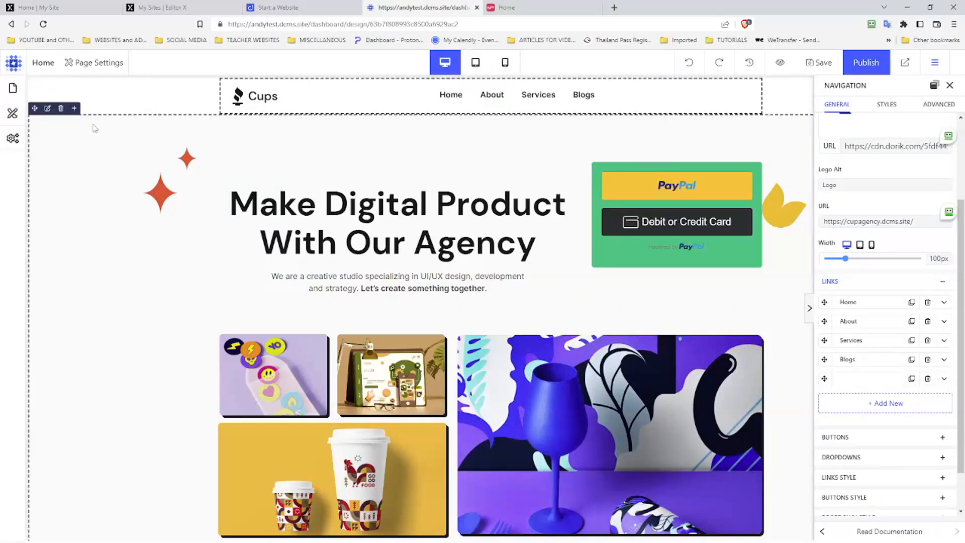
Step: Open New Page and add the pre-designed feedback form section "What do you think about building website in Builder?"
left_click(12, 95)
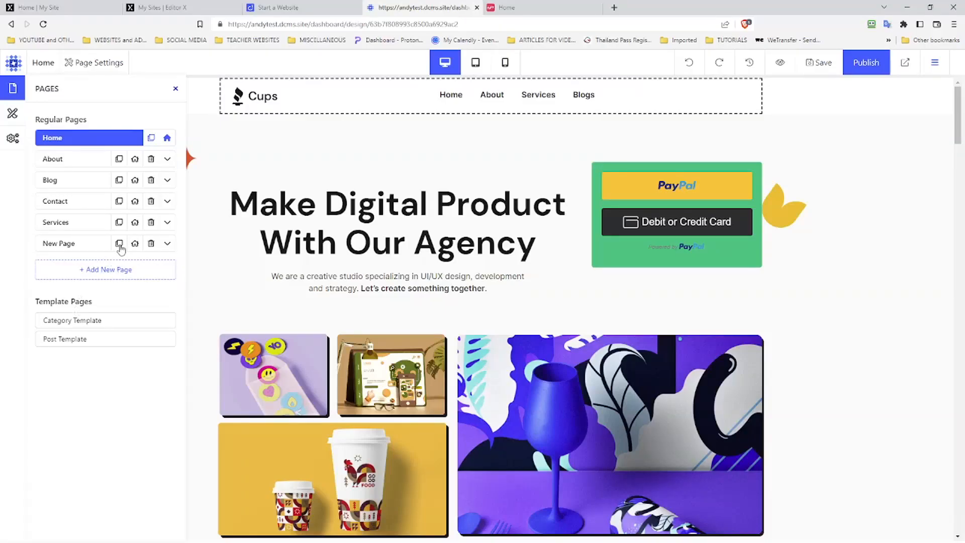
left_click(83, 244)
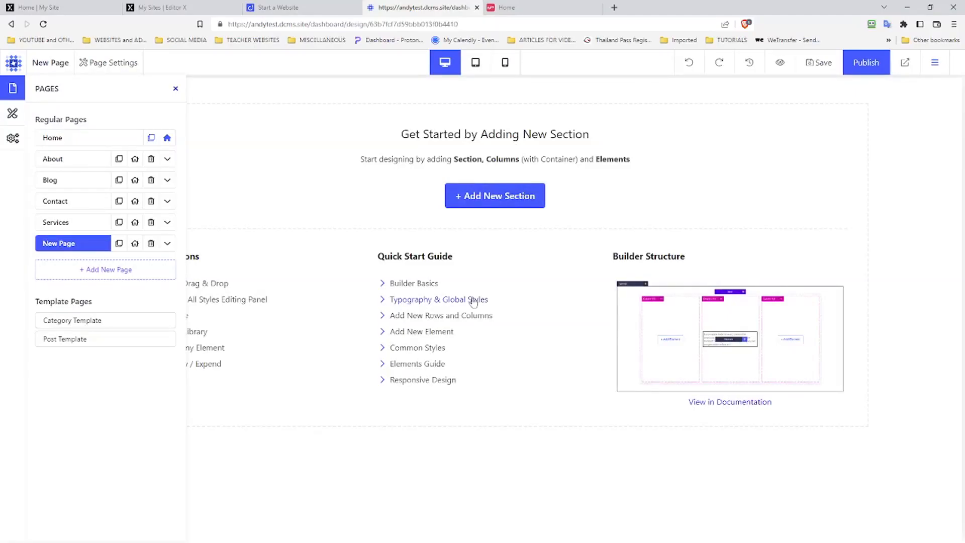
left_click(520, 205)
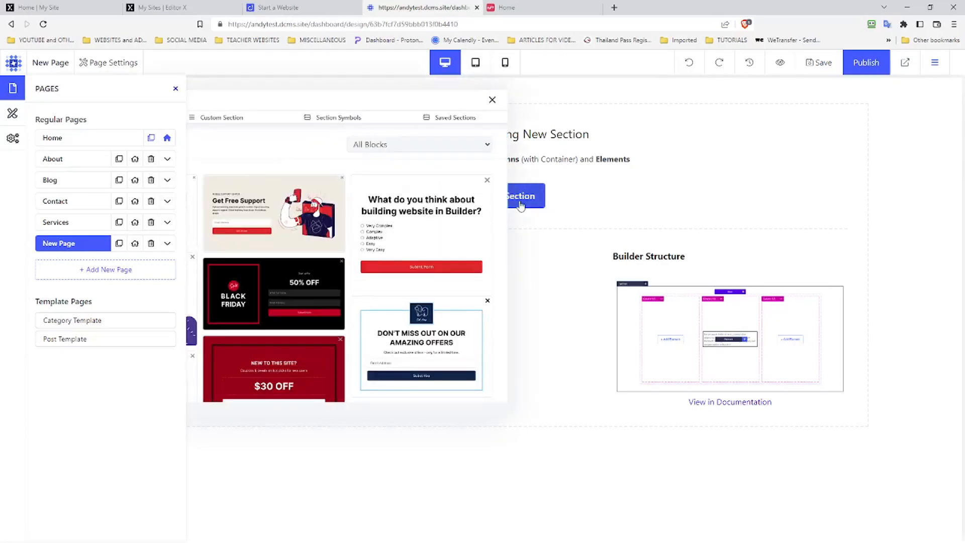
left_click(462, 218)
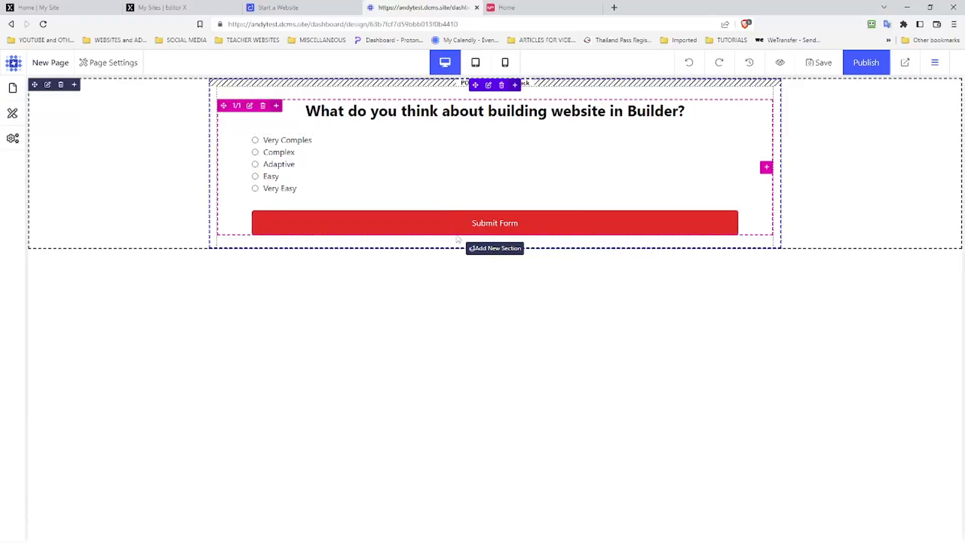
left_click(232, 139)
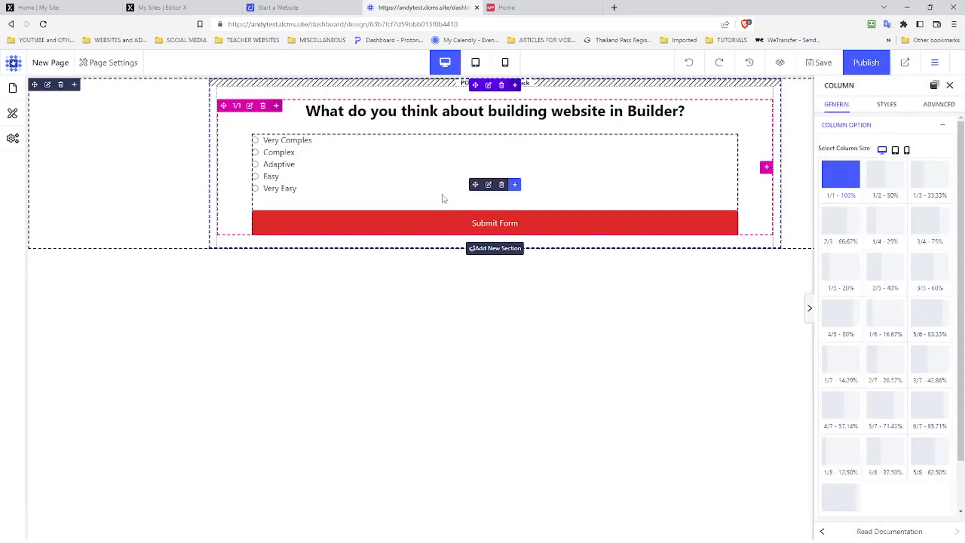
Step: Add the pre-designed "Enjoy 10% off" subscription section below the feedback form section
left_click(475, 249)
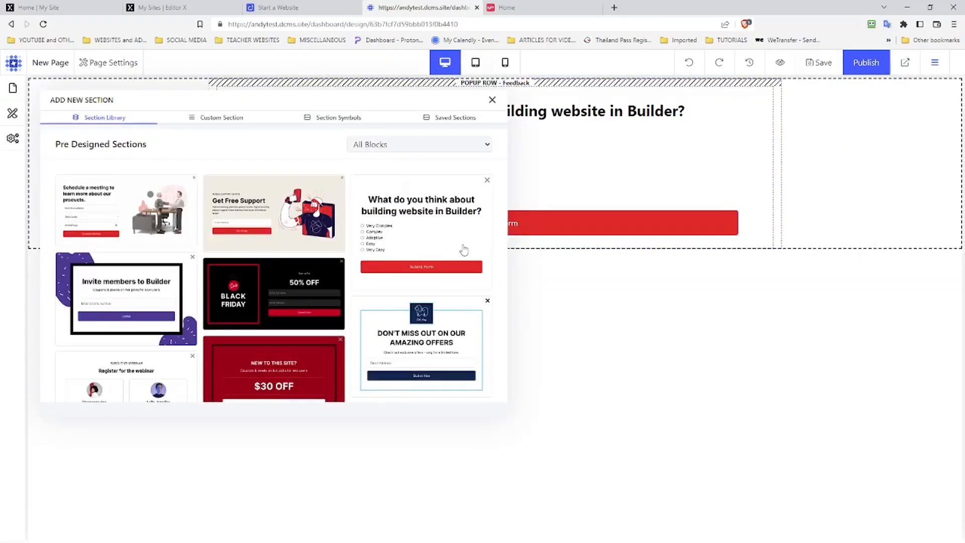
scroll(464, 250, "down", 5)
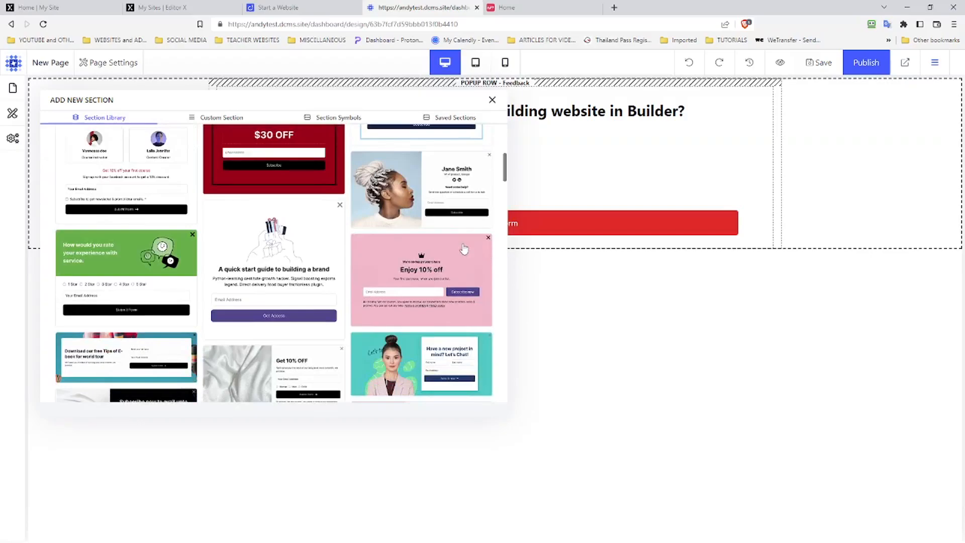
left_click(464, 249)
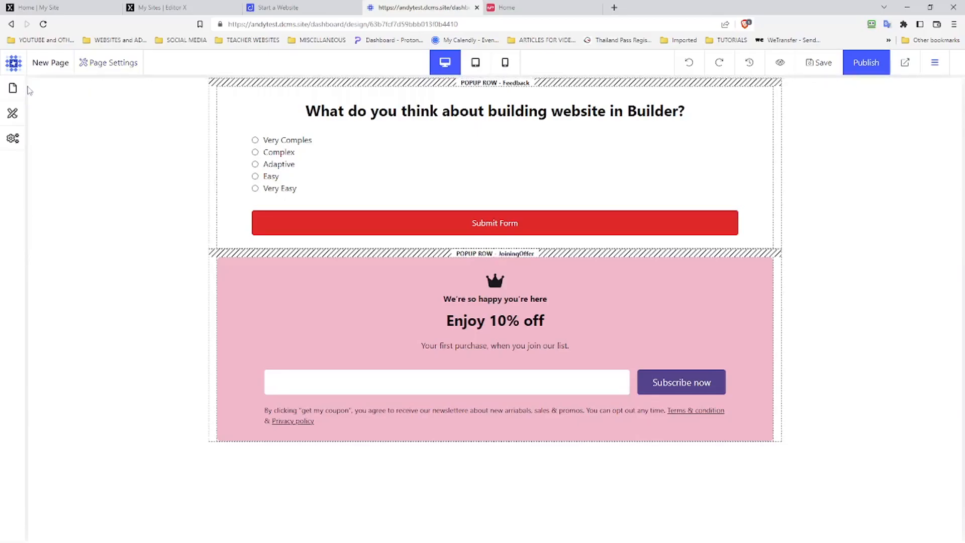
Step: Try moving the feedback form section below the offer section and back, and delete the feedback form section
left_click_drag(34, 85, 49, 390)
left_click_drag(36, 268, 56, 86)
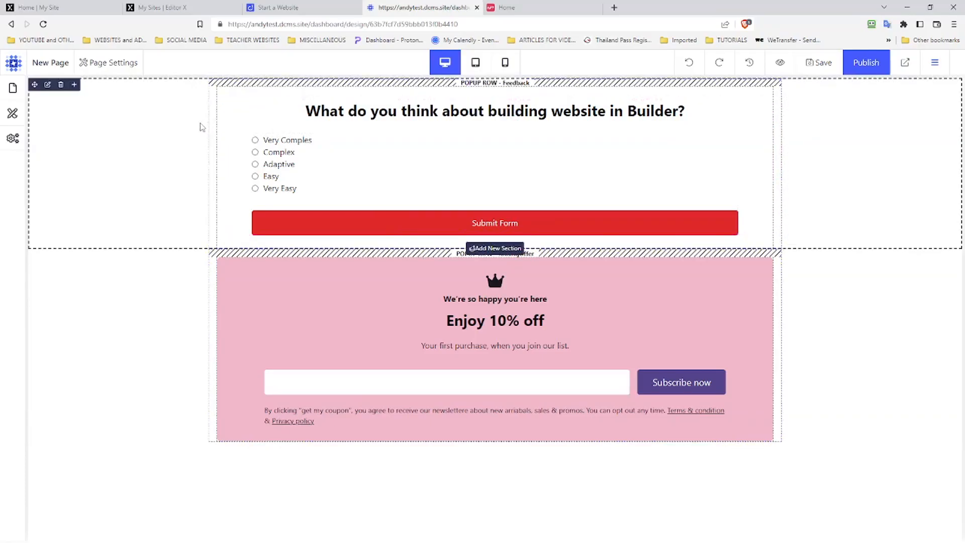
left_click(61, 85)
left_click(63, 104)
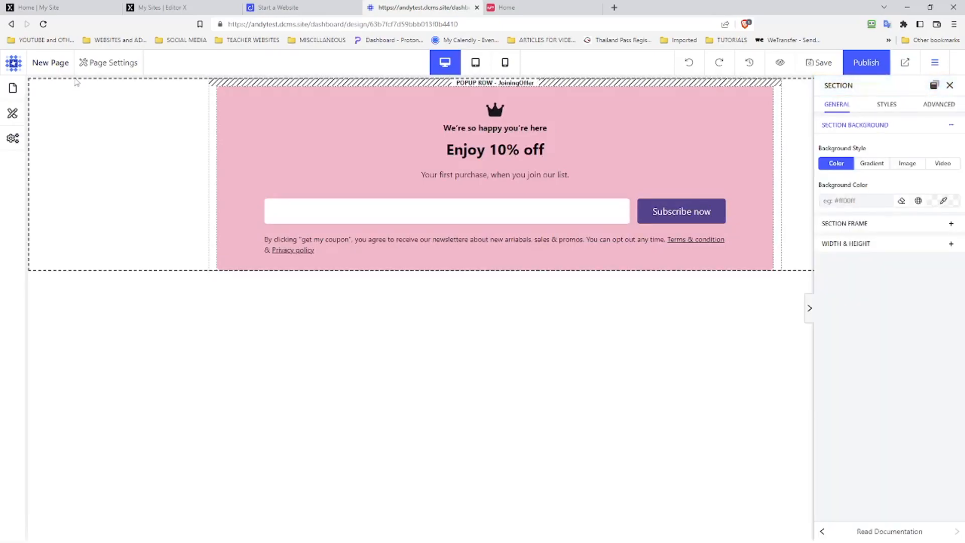
Step: Delete the "Enjoy 10% off" section from New Page and open the Builder Basics guide
mouse_move(58, 200)
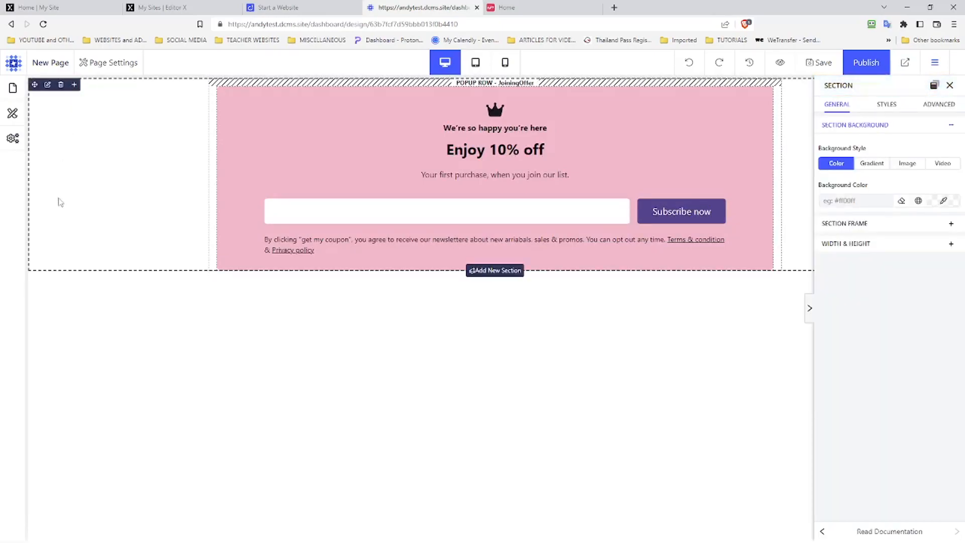
left_click(61, 85)
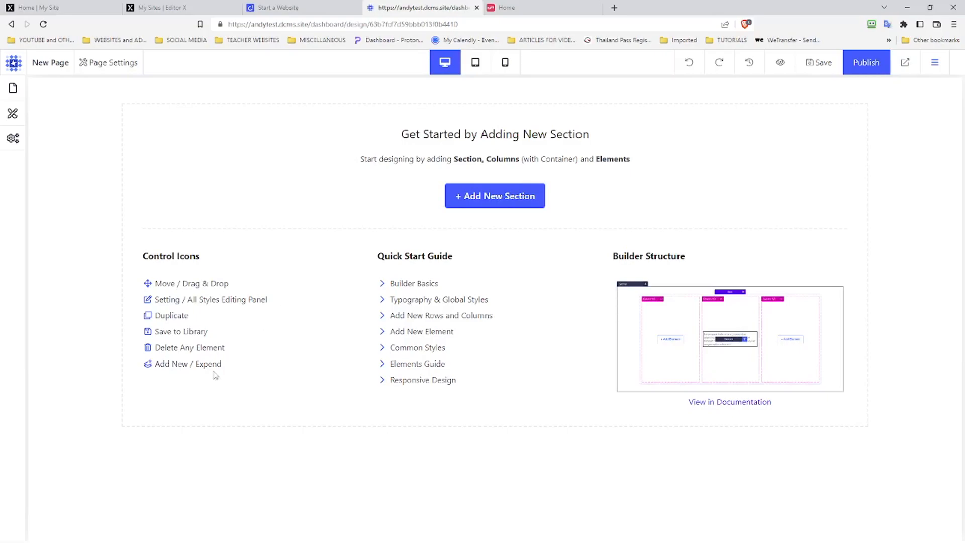
left_click(410, 287)
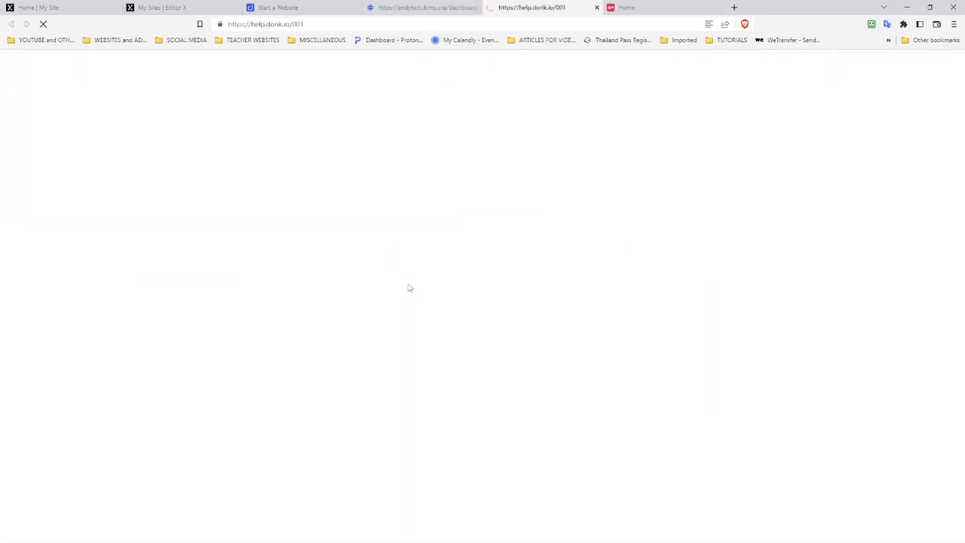
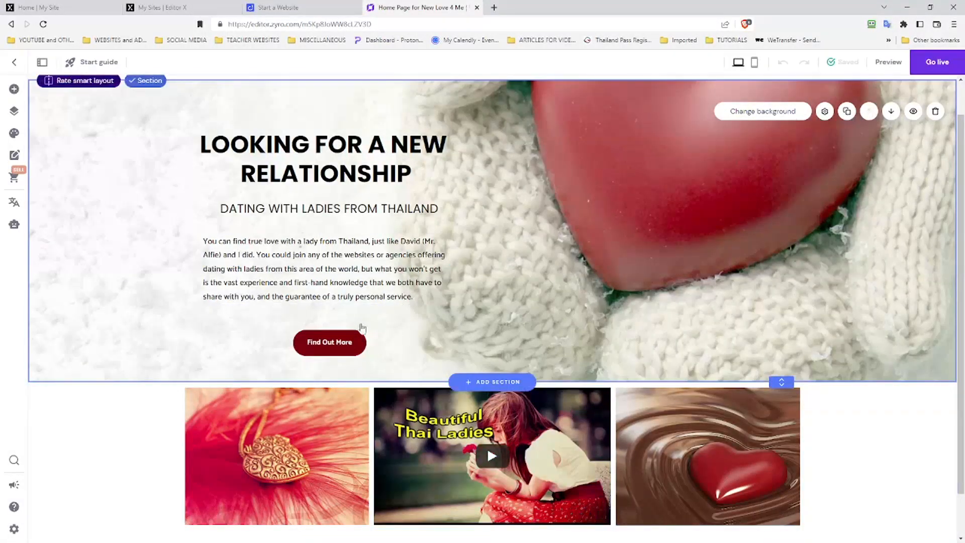
Step: Switch to the Zyro editor and examine the New Love 4 Me home page's sections, footer and page navigation list
left_click(345, 344)
scroll(345, 344, "down", 1)
scroll(345, 344, "up", 1)
scroll(342, 412, "down", 1)
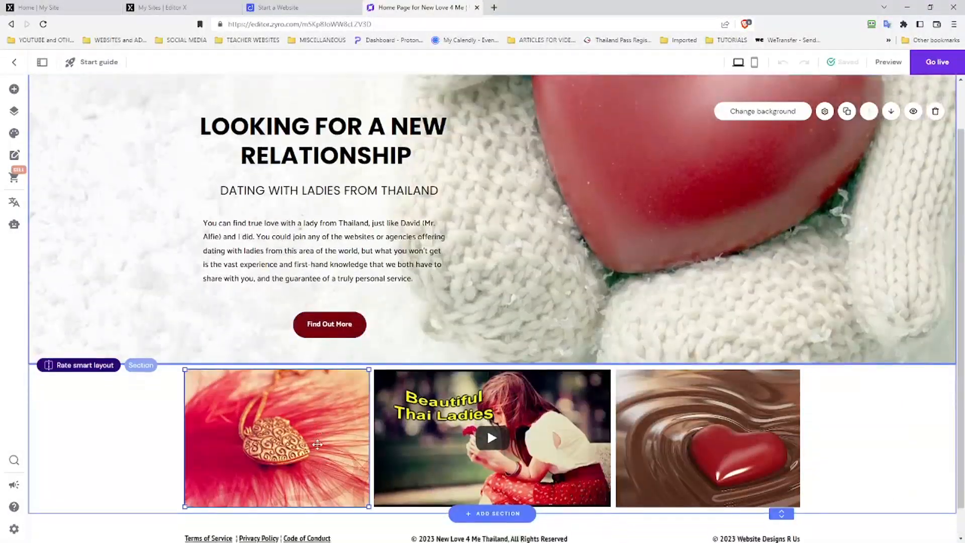
scroll(342, 412, "up", 1)
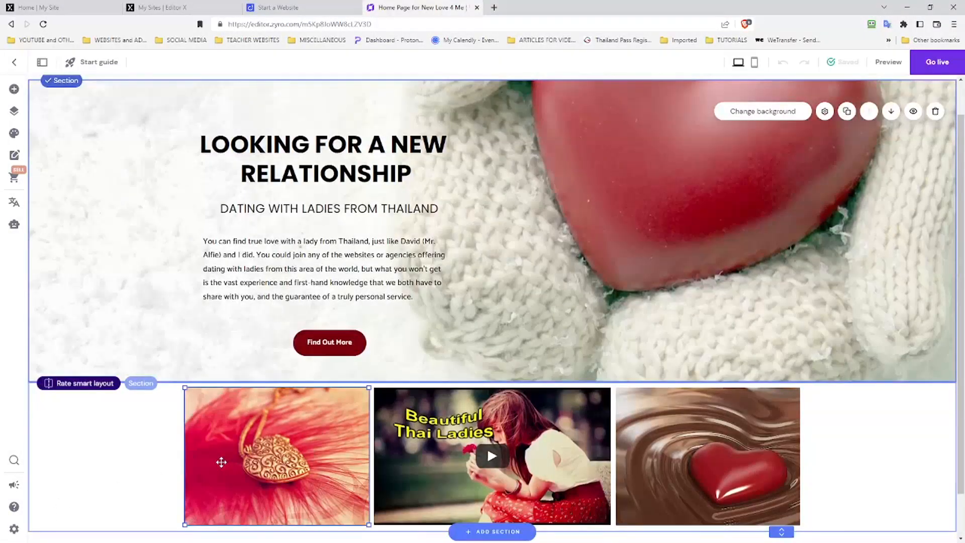
scroll(221, 462, "down", 1)
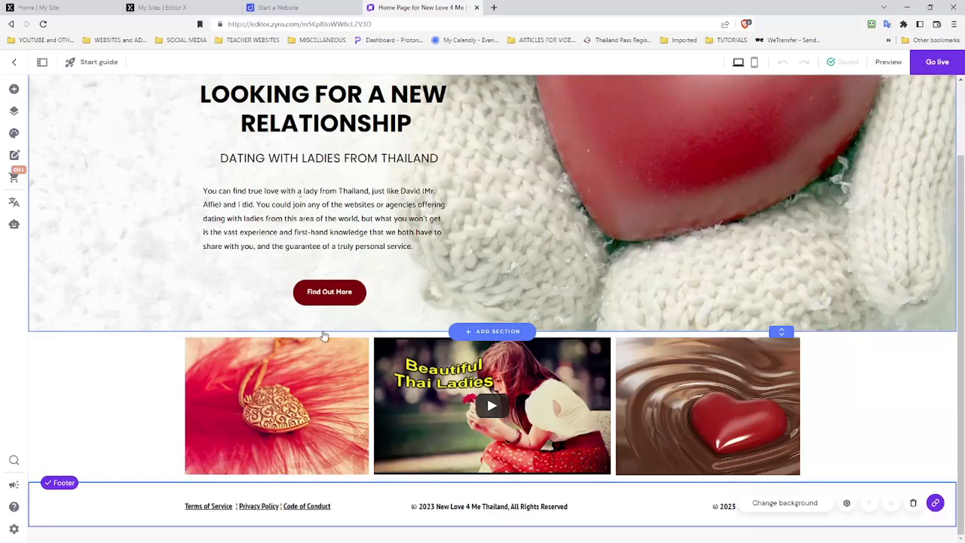
left_click(13, 109)
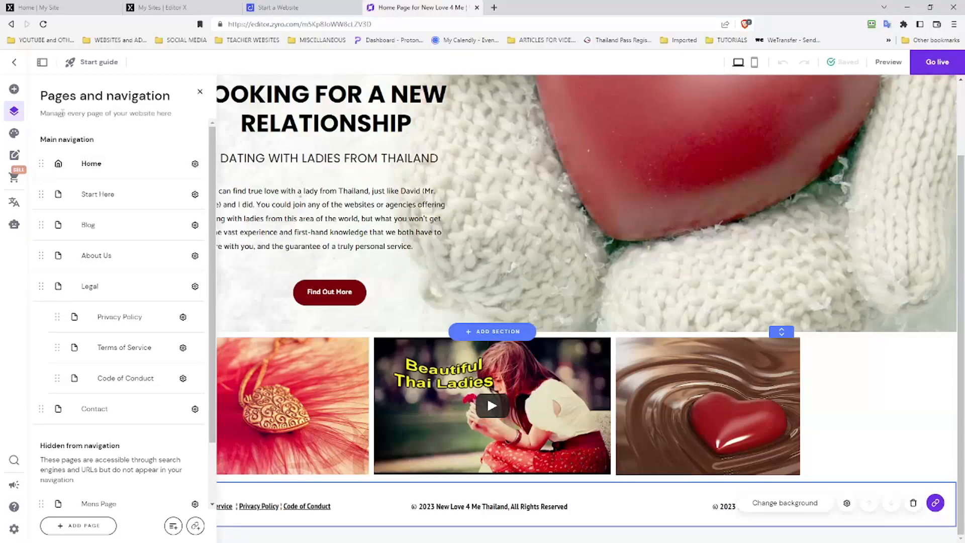
Step: Switch to Dorik, open the New Love 4 Me Thailand site's design, and examine the footer link list's settings
left_click(320, 8)
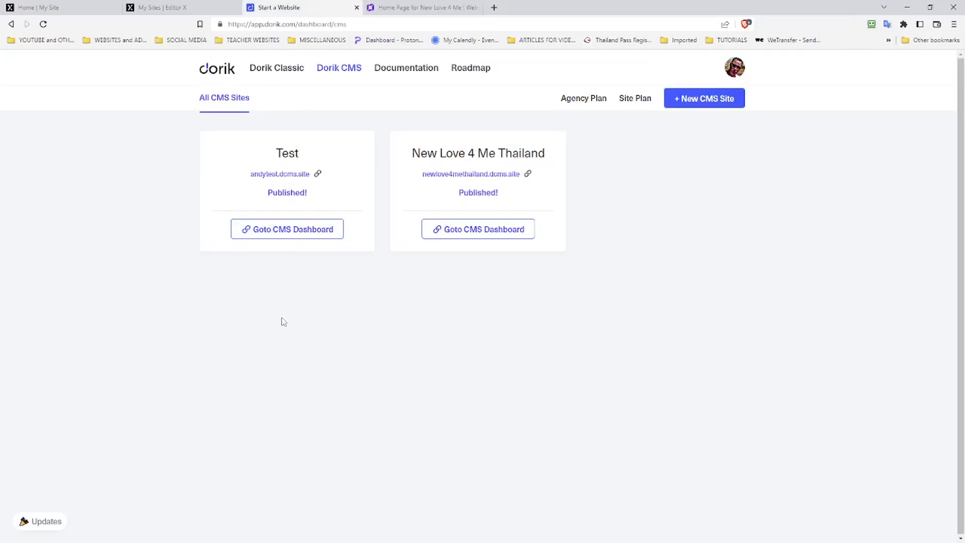
left_click(450, 229)
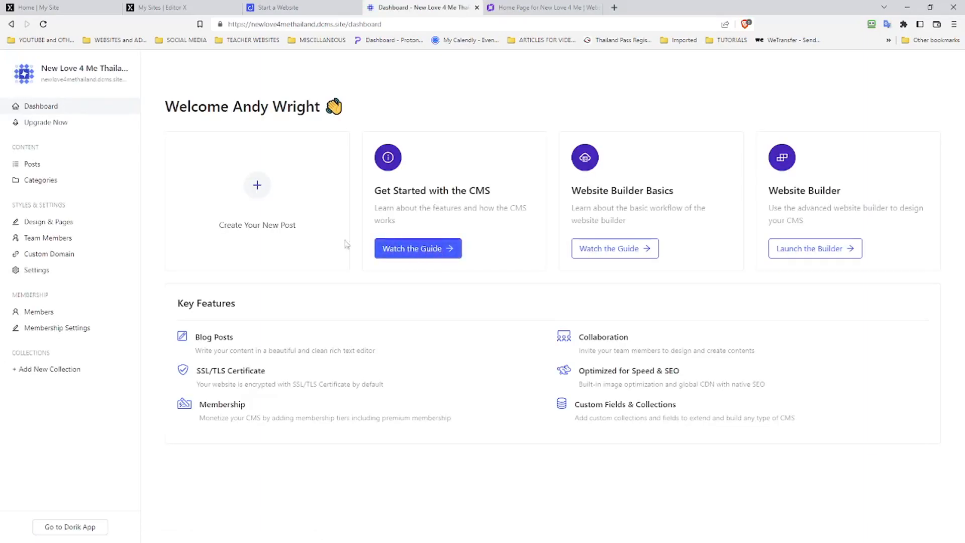
left_click(44, 227)
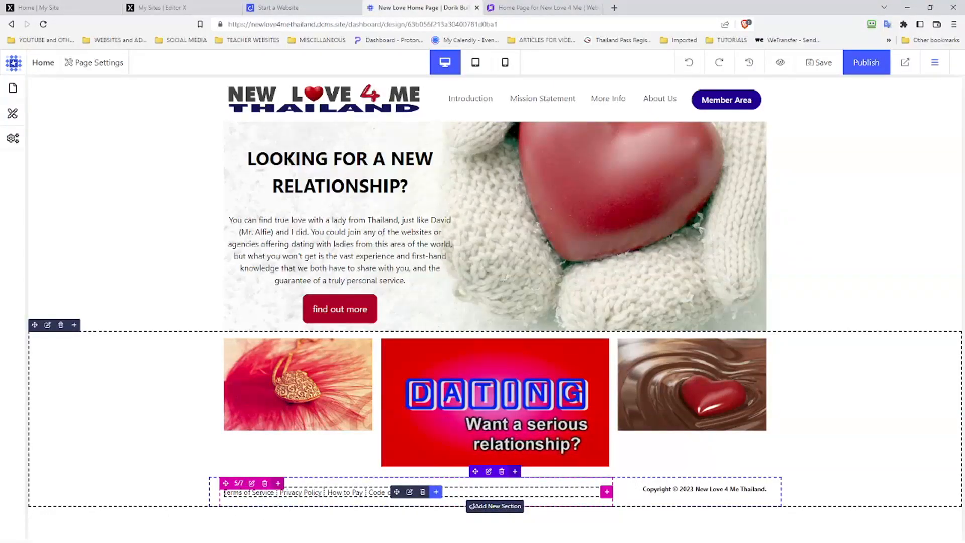
left_click(409, 493)
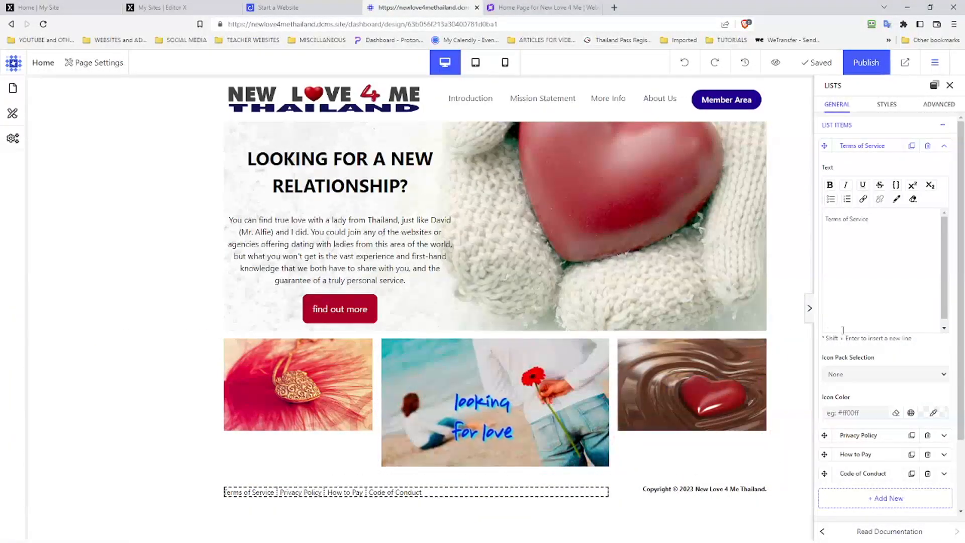
left_click(810, 309)
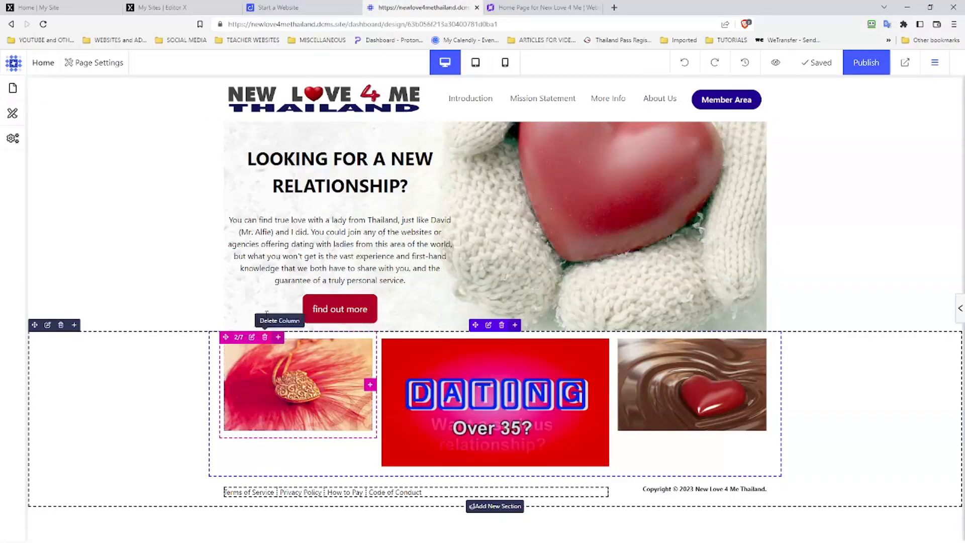
Step: Open the Mission Statement page from the site's page list and review its text and images
left_click(12, 88)
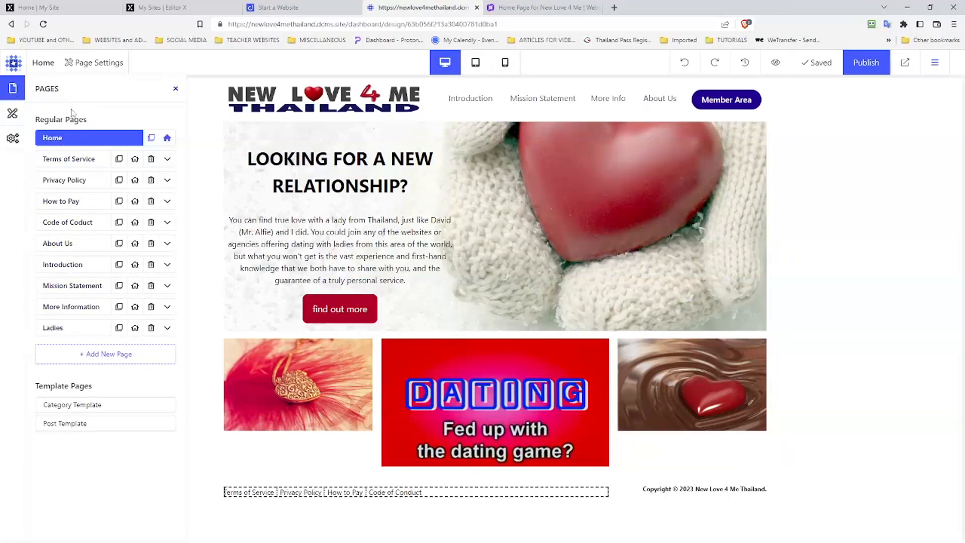
left_click(70, 295)
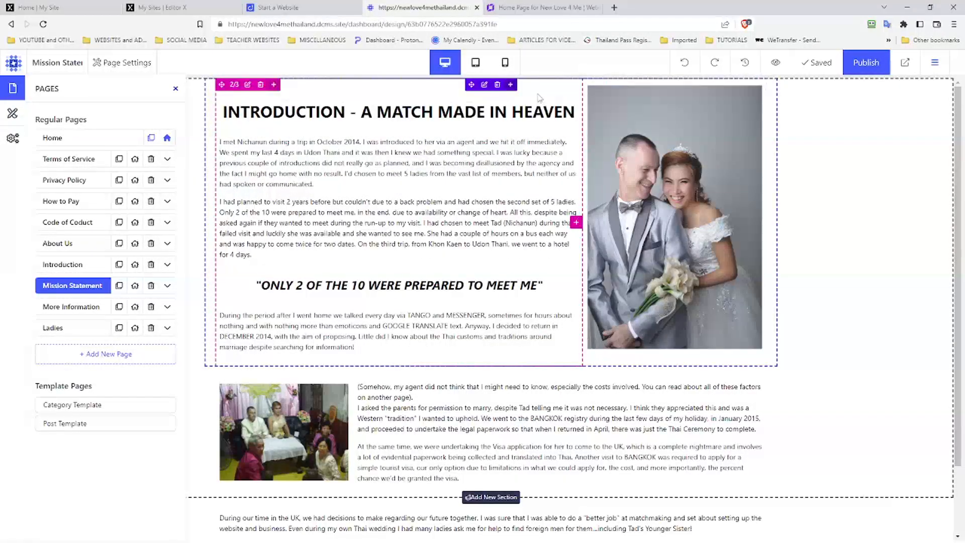
scroll(540, 98, "down", 3)
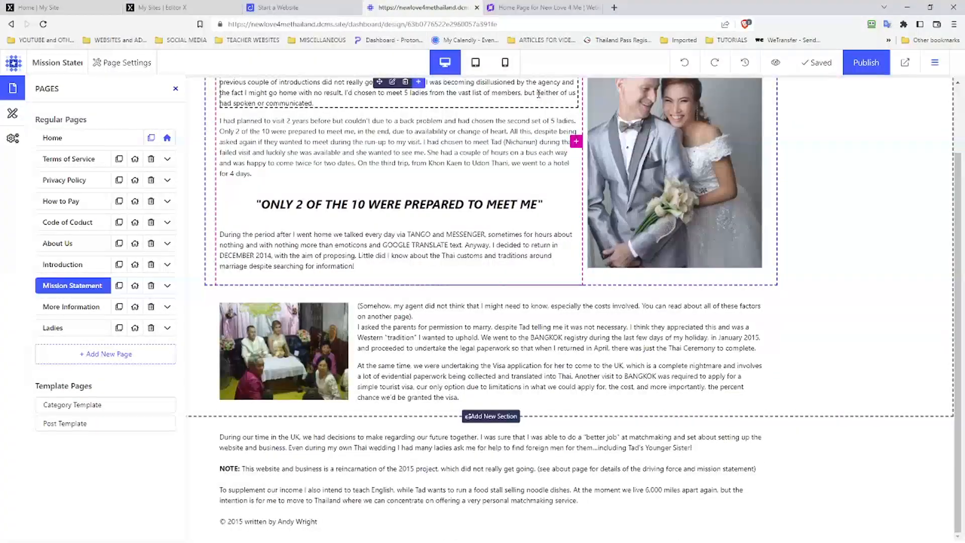
scroll(539, 94, "up", 3)
scroll(539, 96, "down", 3)
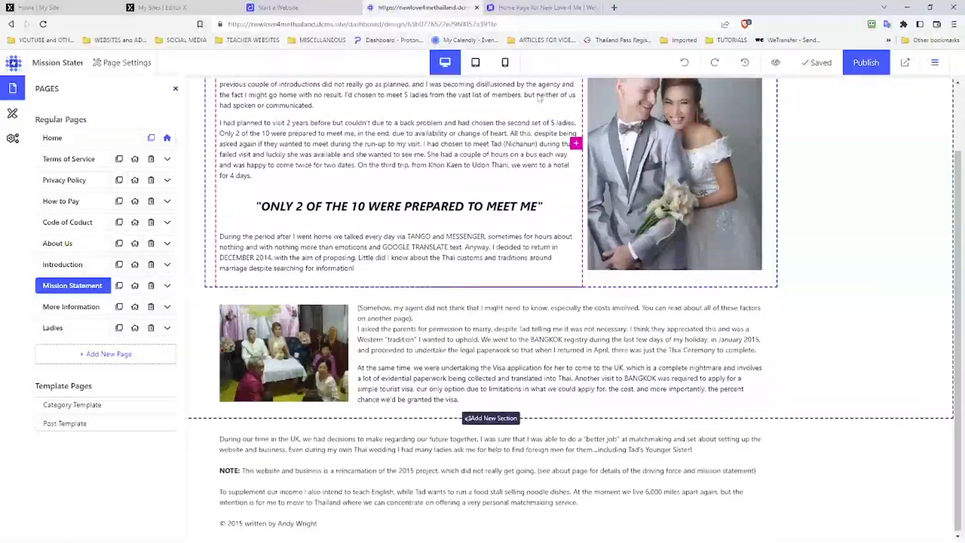
scroll(540, 98, "up", 3)
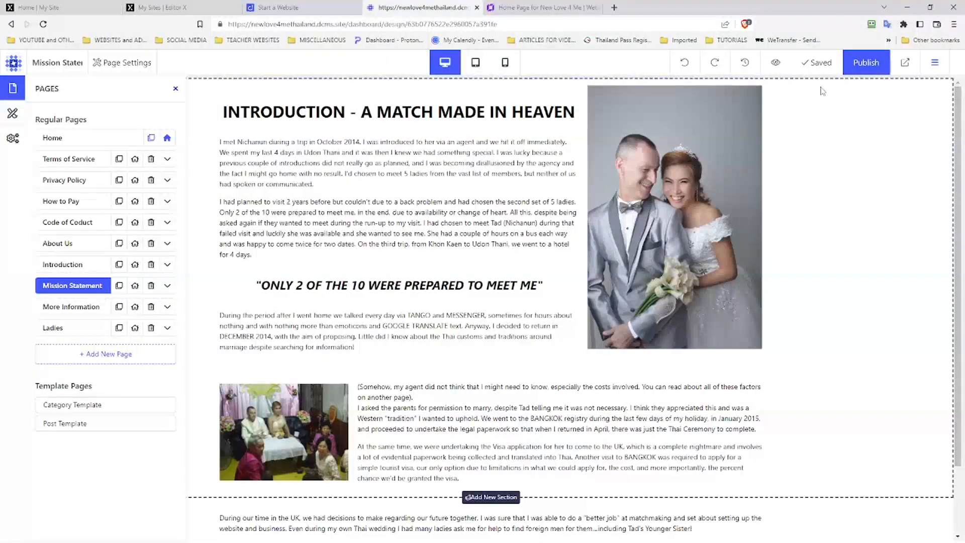
Step: Preview the Mission Statement page, read through it, and return to its design in the builder
left_click(777, 66)
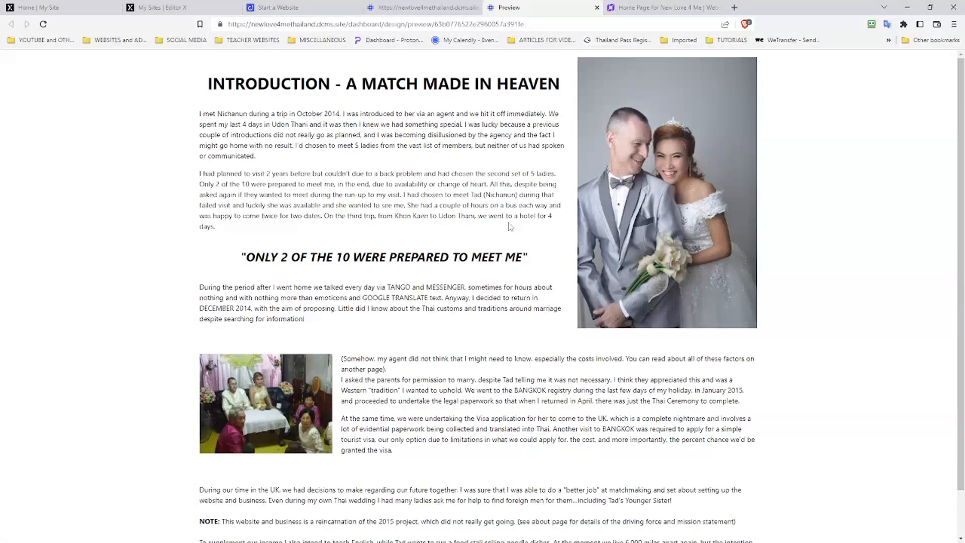
scroll(511, 227, "down", 3)
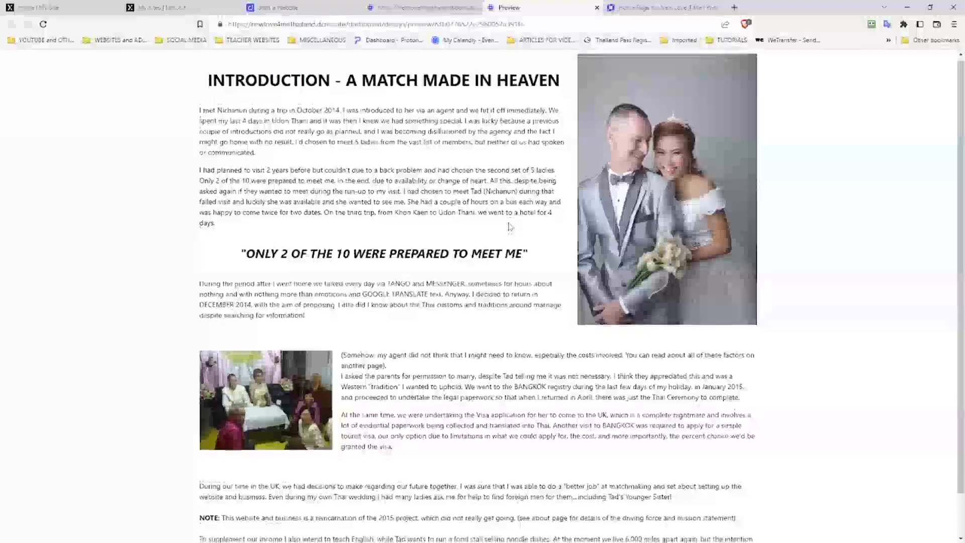
scroll(511, 226, "down", 2)
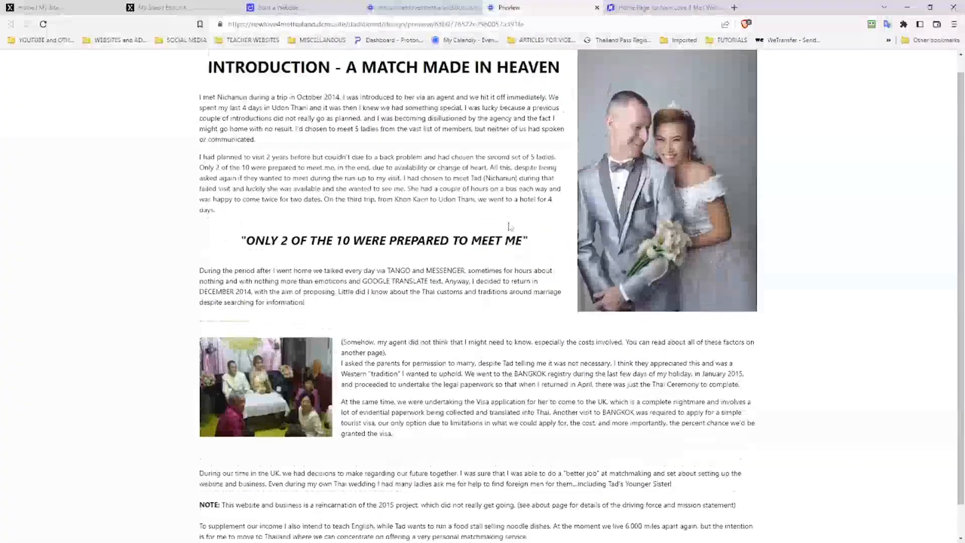
scroll(510, 227, "down", 1)
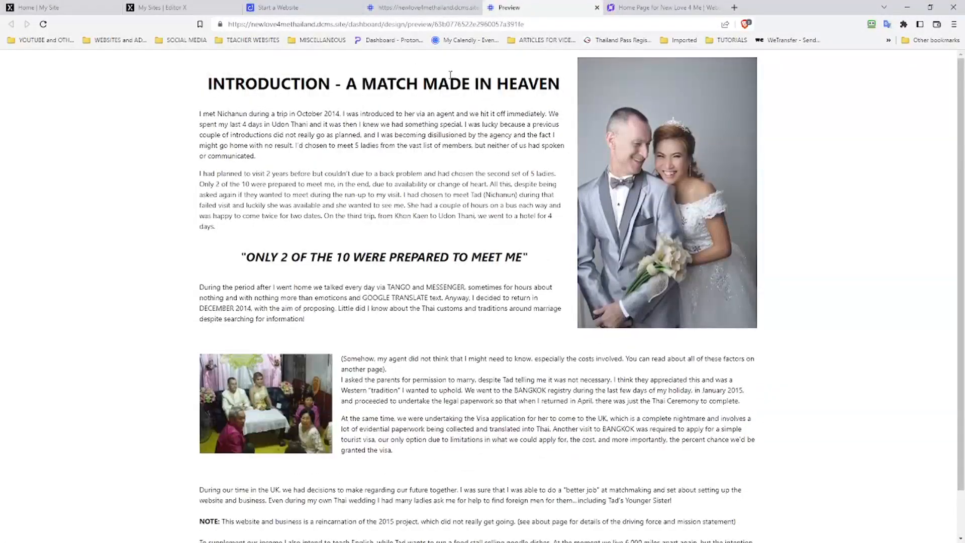
scroll(451, 74, "down", 1)
left_click(597, 8)
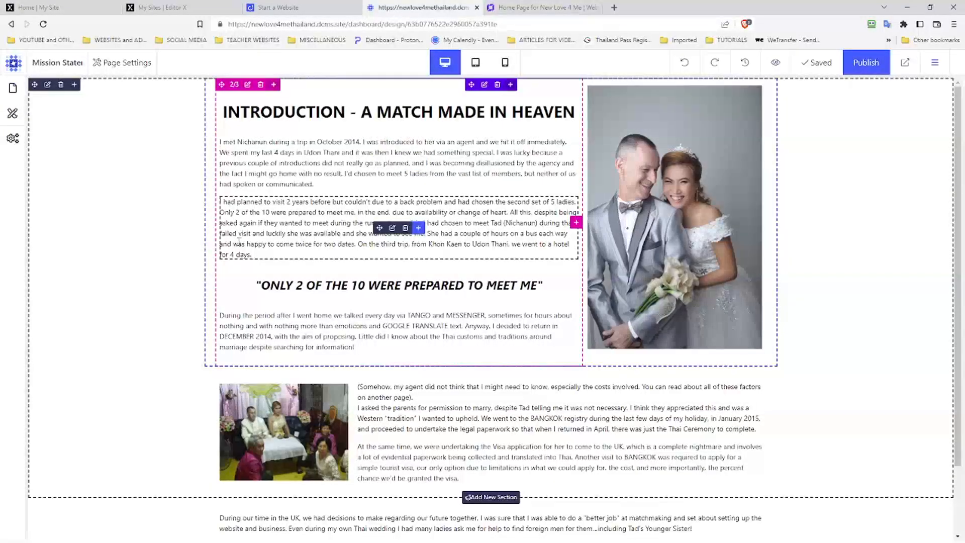
scroll(236, 233, "down", 2)
scroll(236, 234, "down", 1)
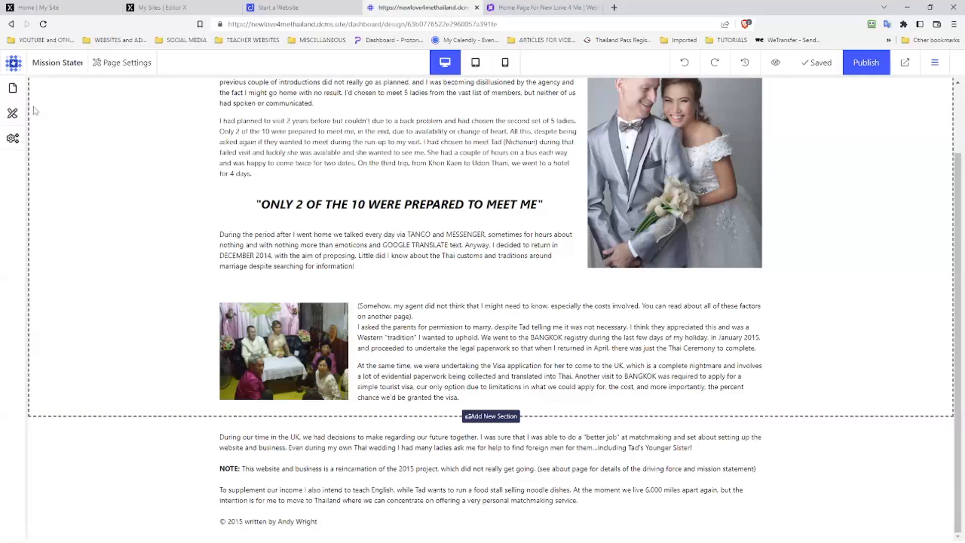
Step: Look through the site's pages from More Information and Introduction up to Terms of Service, and return to Home
left_click(13, 88)
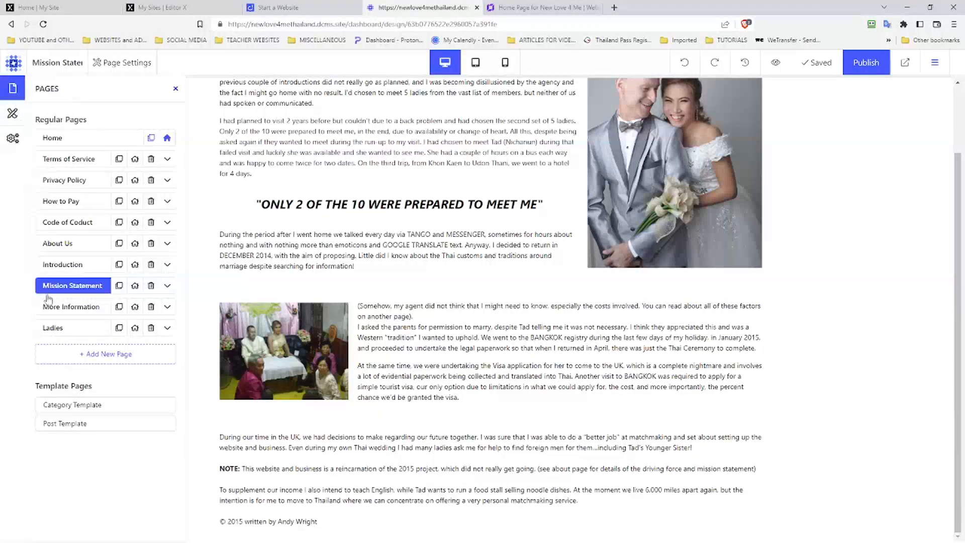
left_click(54, 309)
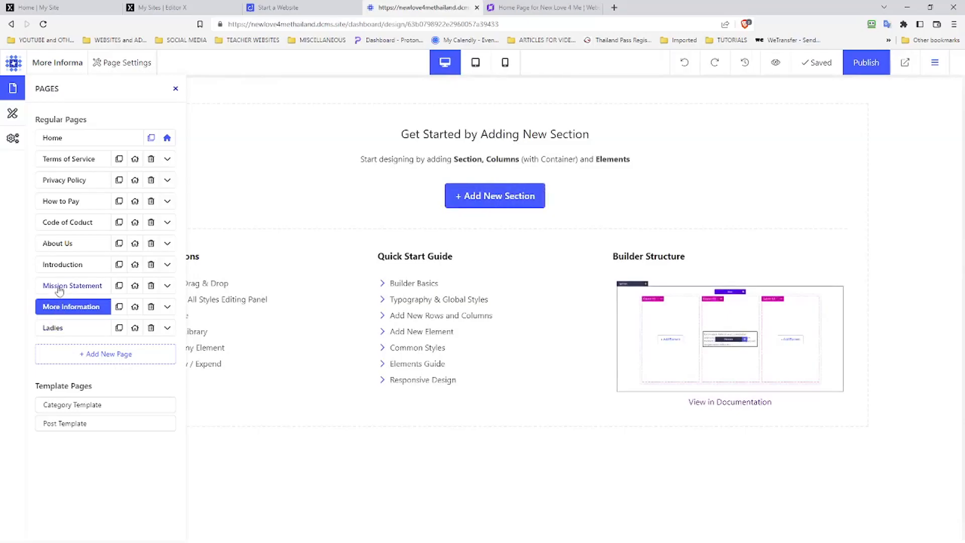
left_click(60, 266)
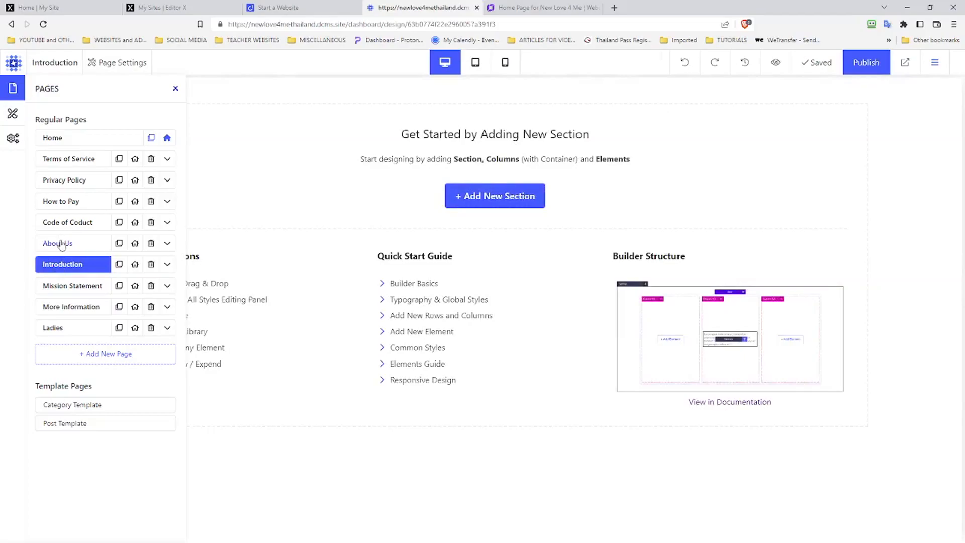
left_click(62, 244)
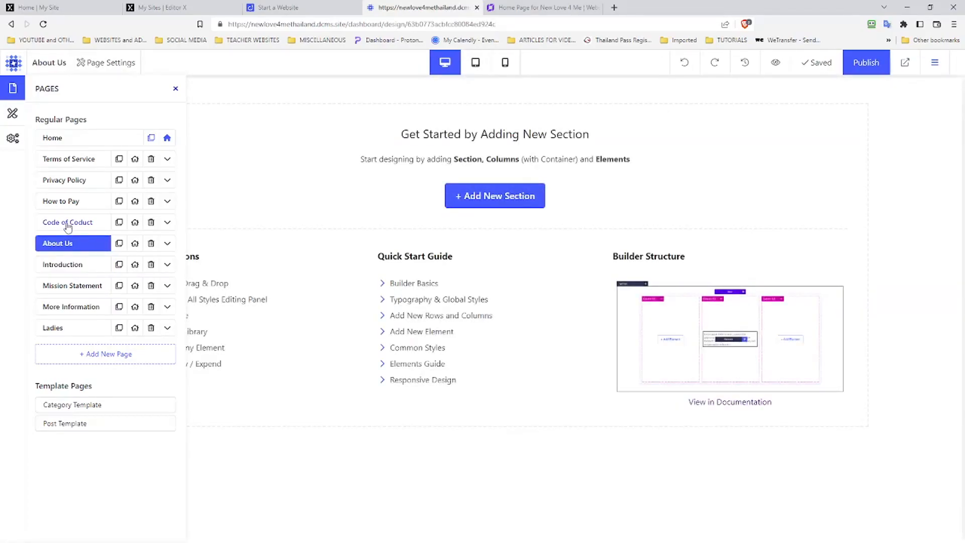
left_click(68, 224)
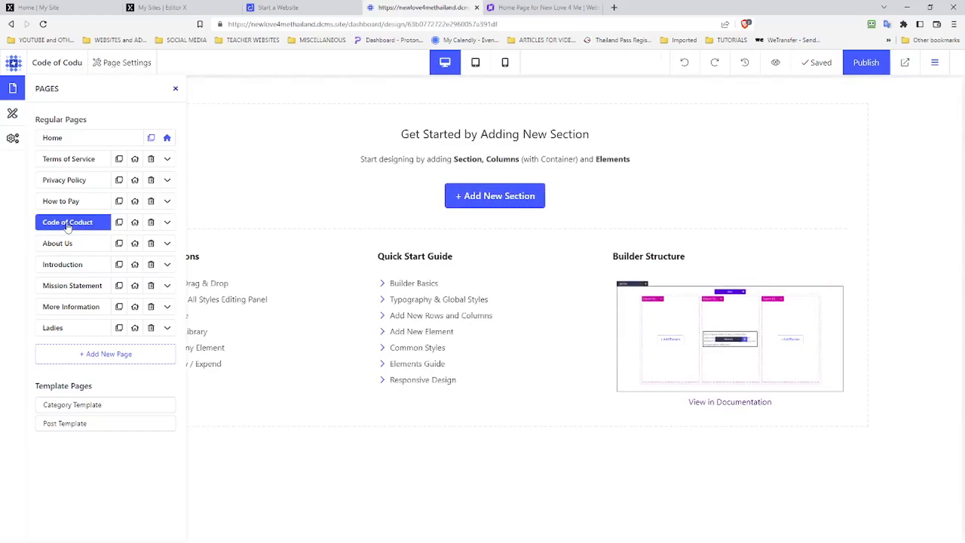
left_click(64, 202)
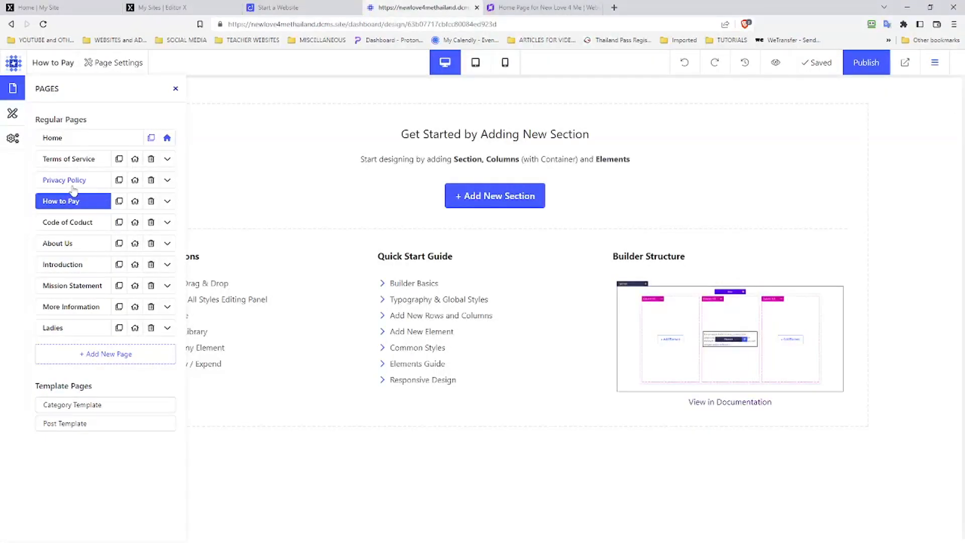
left_click(73, 187)
left_click(73, 167)
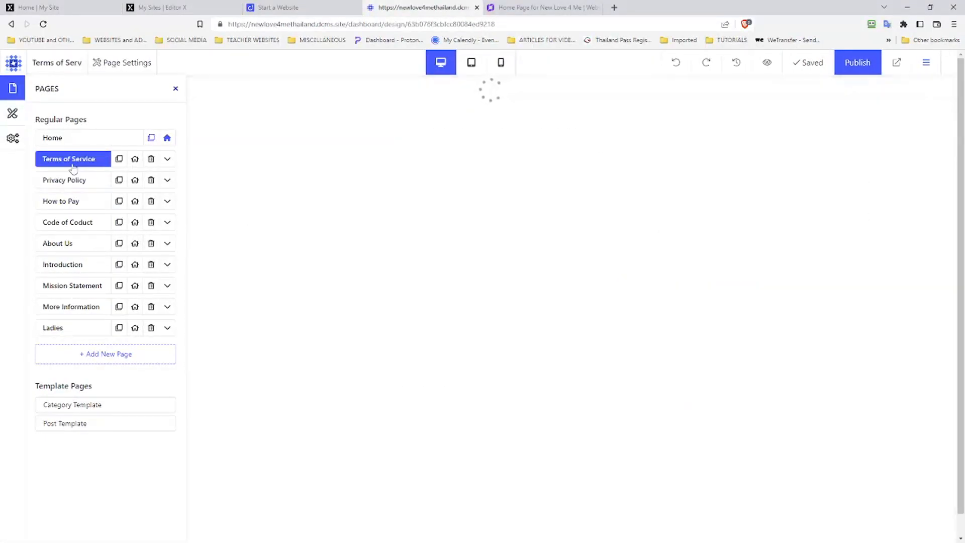
left_click(64, 138)
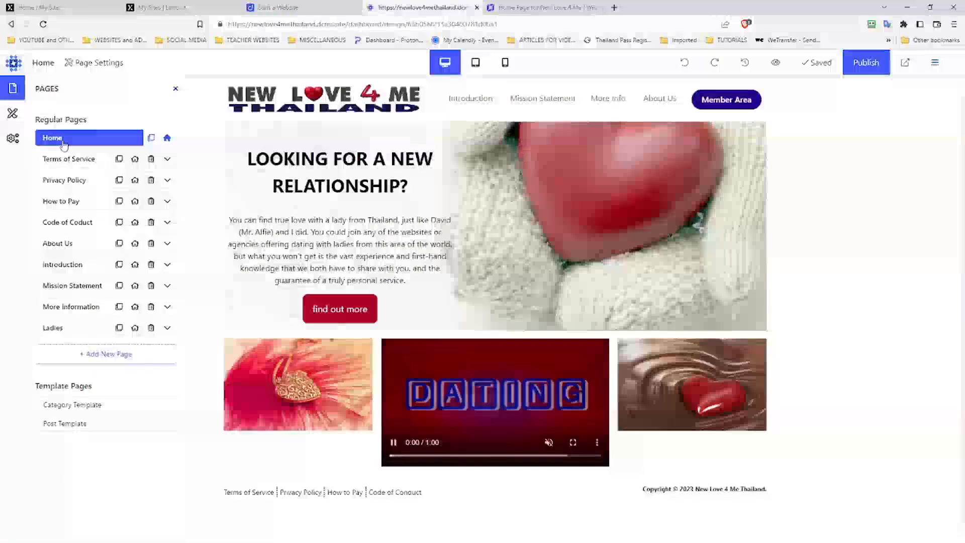